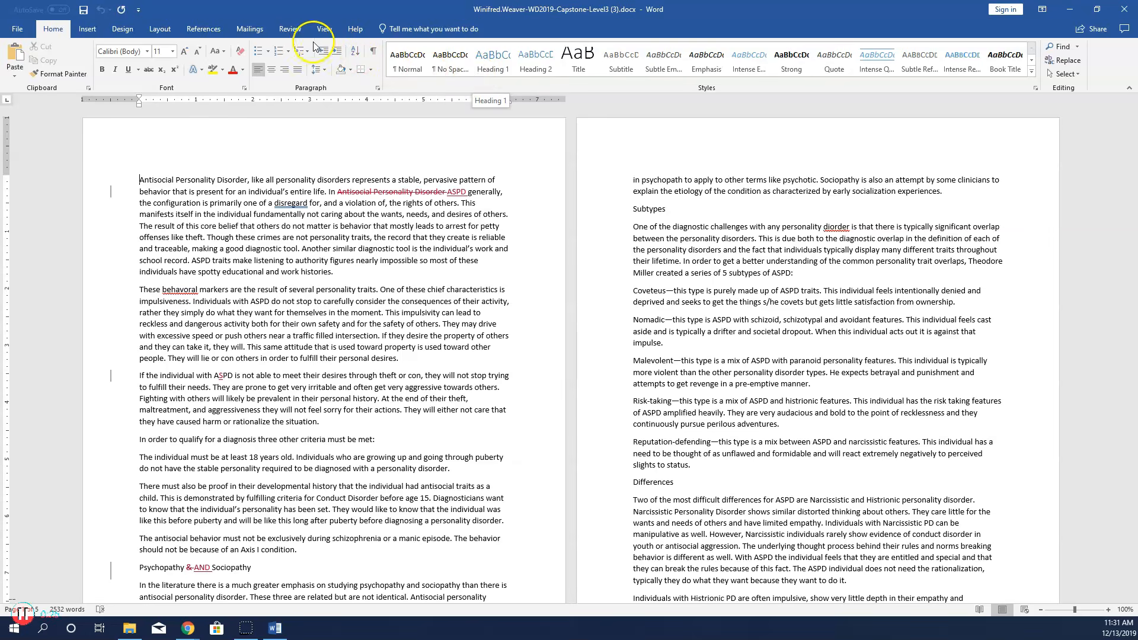
# Show the document's tracked revisions in a vertical reviewing pane
pyautogui.click(290, 30)
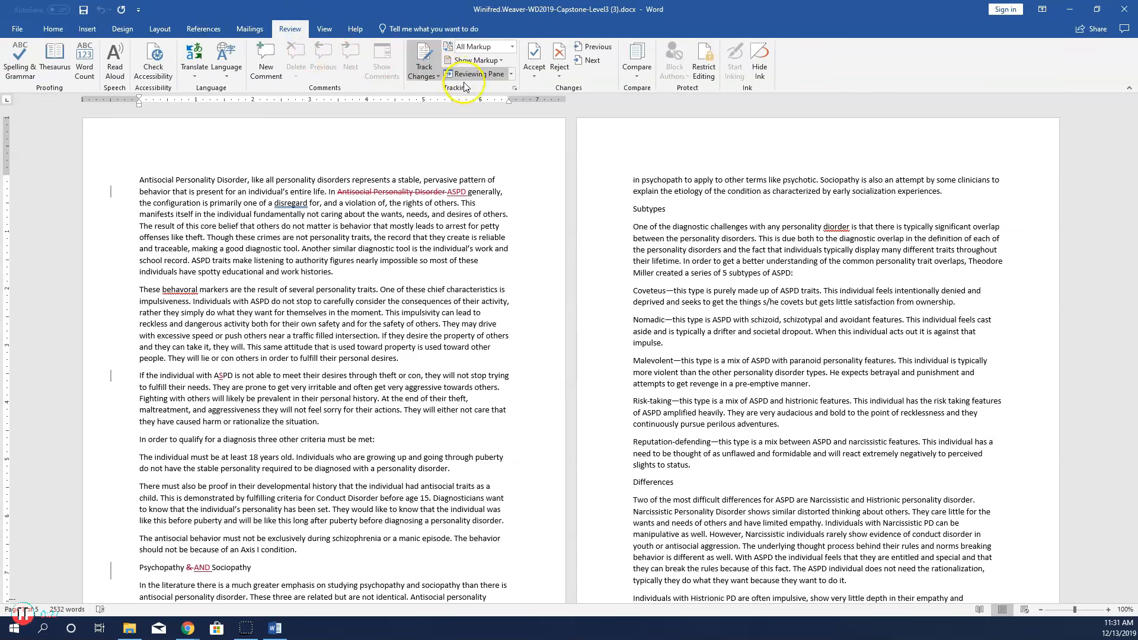
pyautogui.click(510, 74)
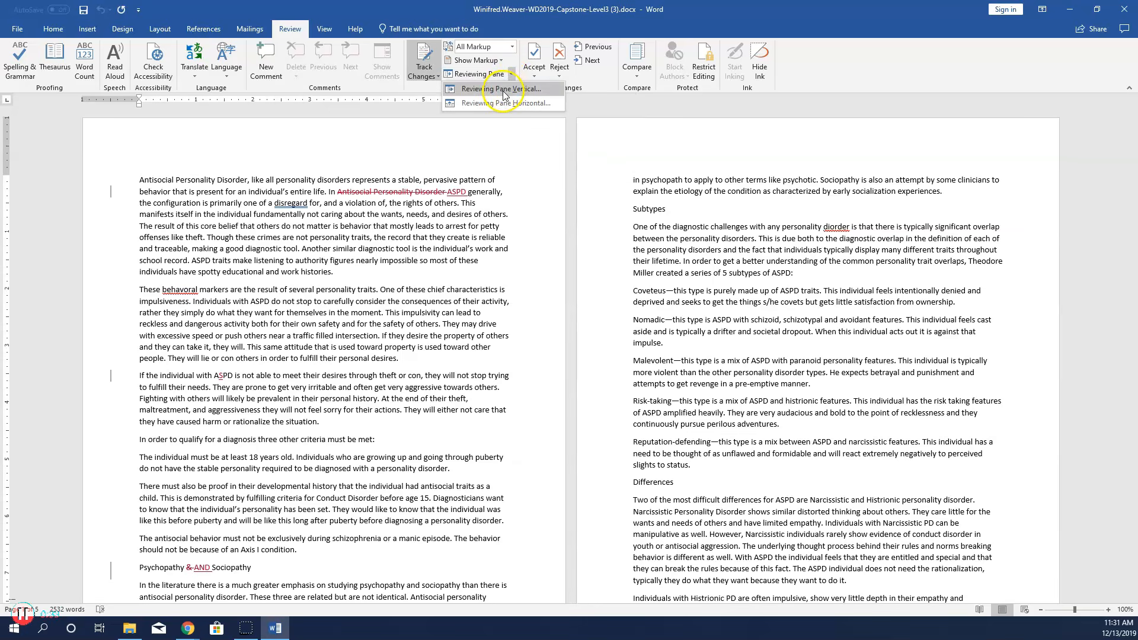
pyautogui.click(503, 91)
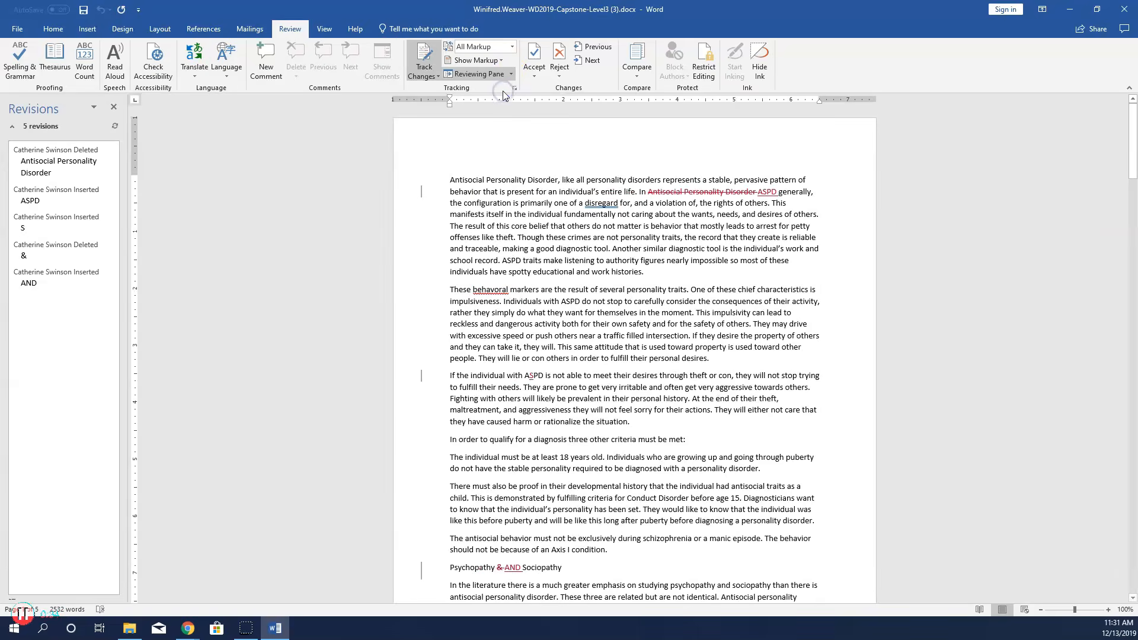
# Accept the first three tracked changes: the deletion of "Antisocial Personality Disorder" and the insertions of "ASPD" and "S"
pyautogui.click(59, 161)
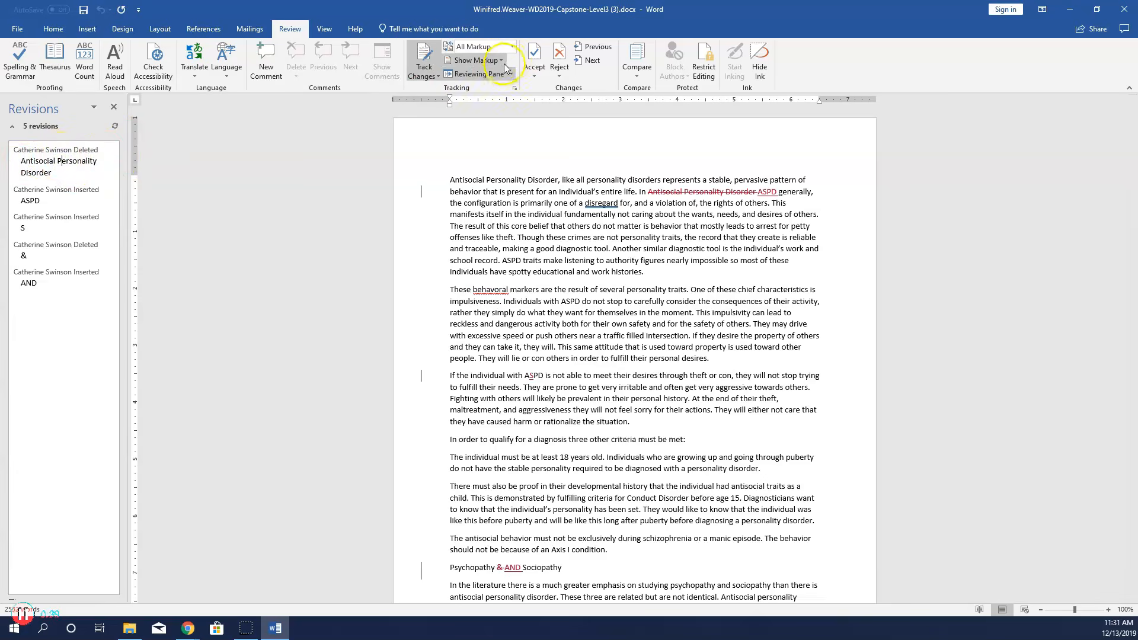
pyautogui.click(537, 54)
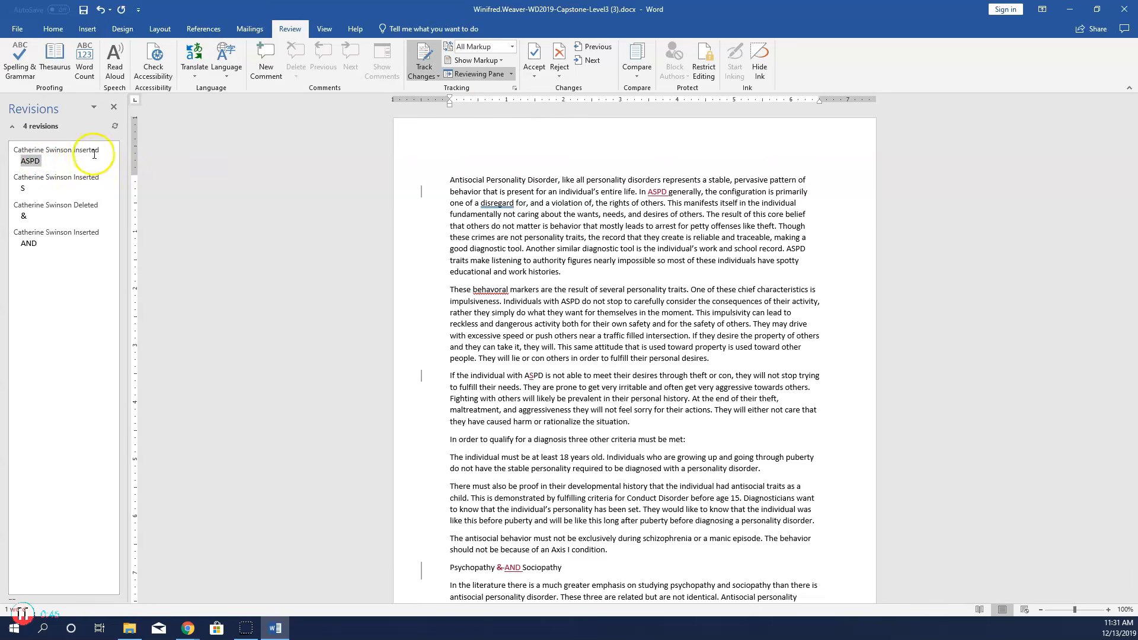
pyautogui.click(538, 55)
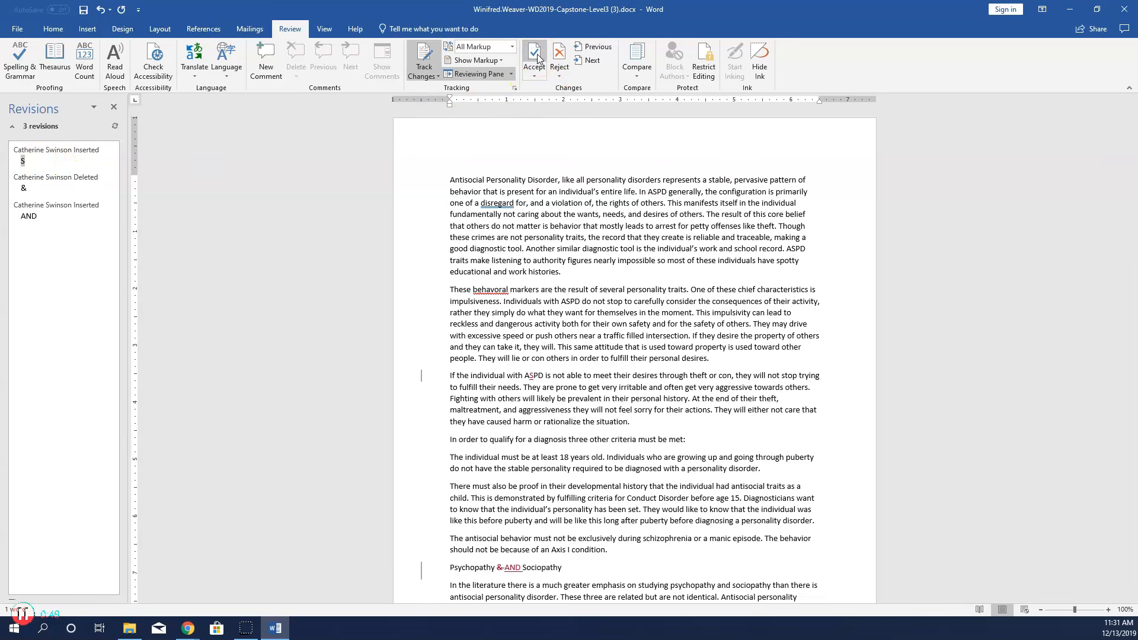
pyautogui.click(537, 55)
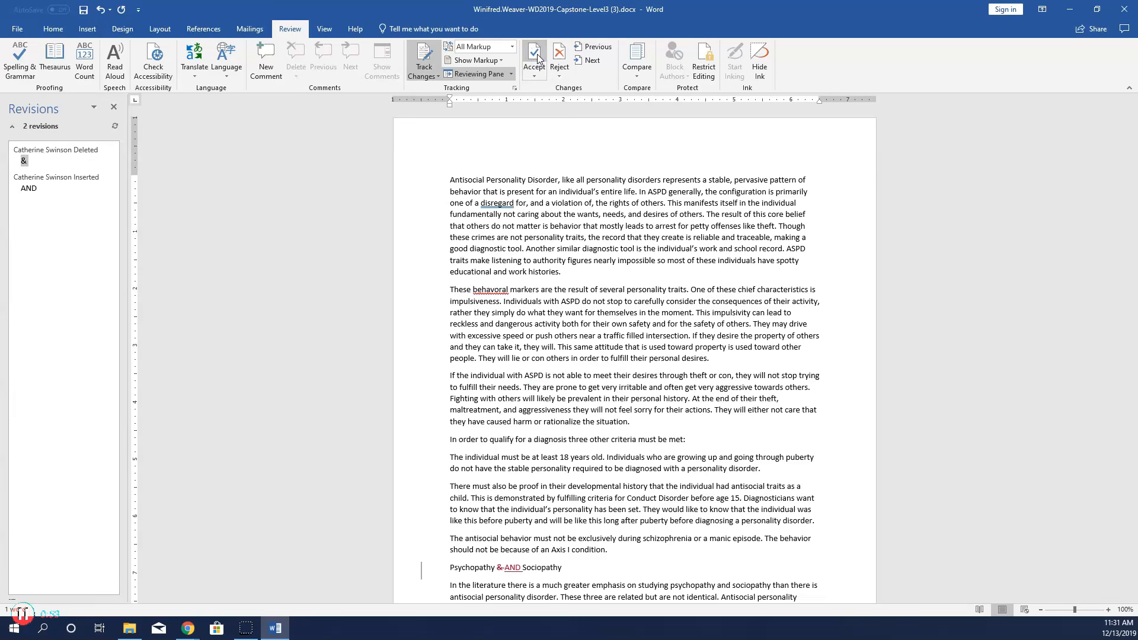
# Reject the tracked deletion of "&" and the insertion of "AND" in the line Psychopathy & Sociopathy
pyautogui.click(562, 54)
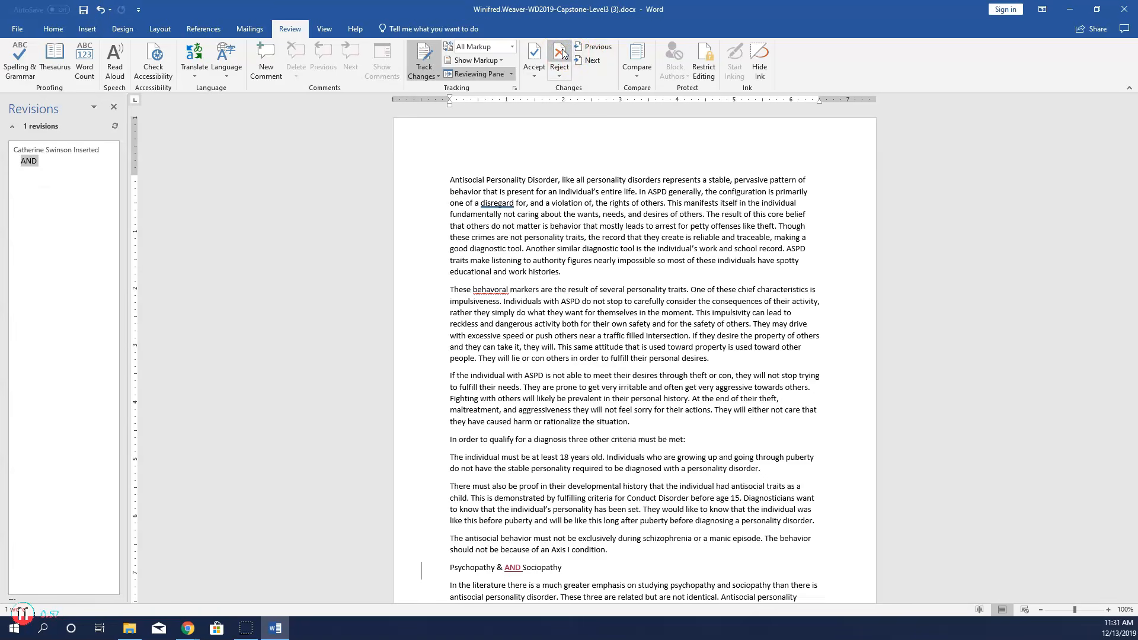
pyautogui.click(562, 54)
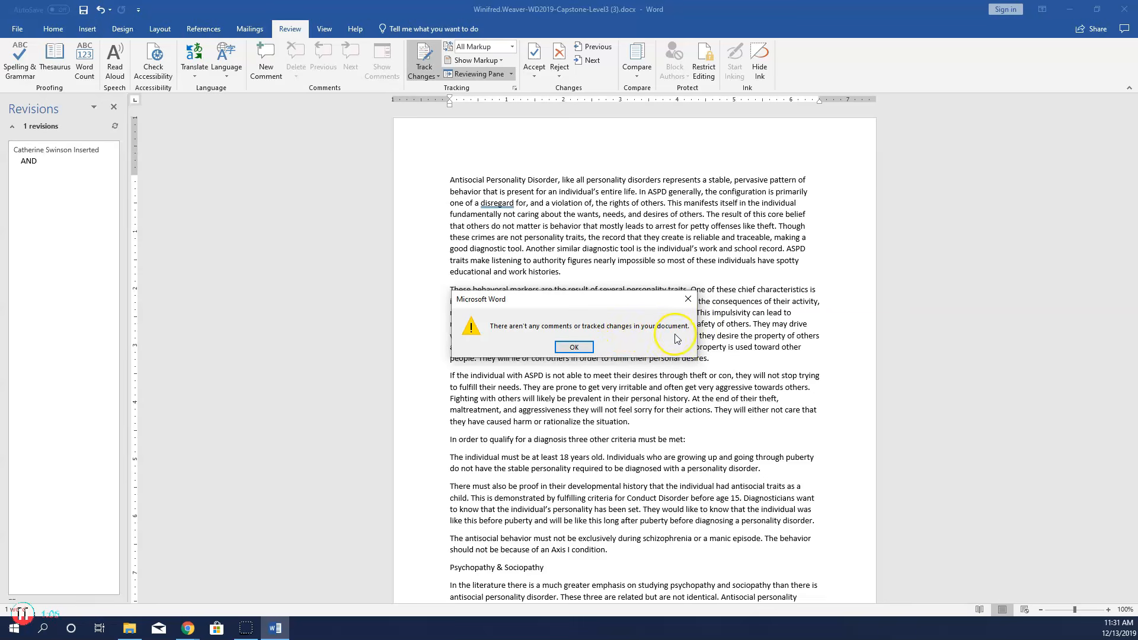
pyautogui.click(573, 347)
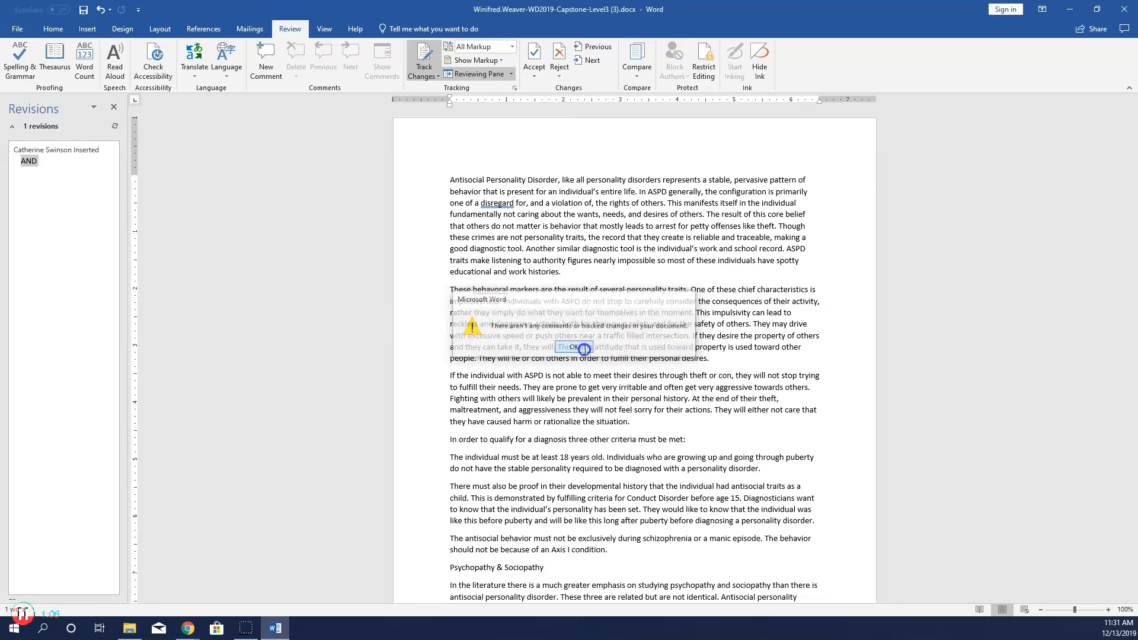
# Close the list of revisions and turn off change tracking
pyautogui.click(119, 113)
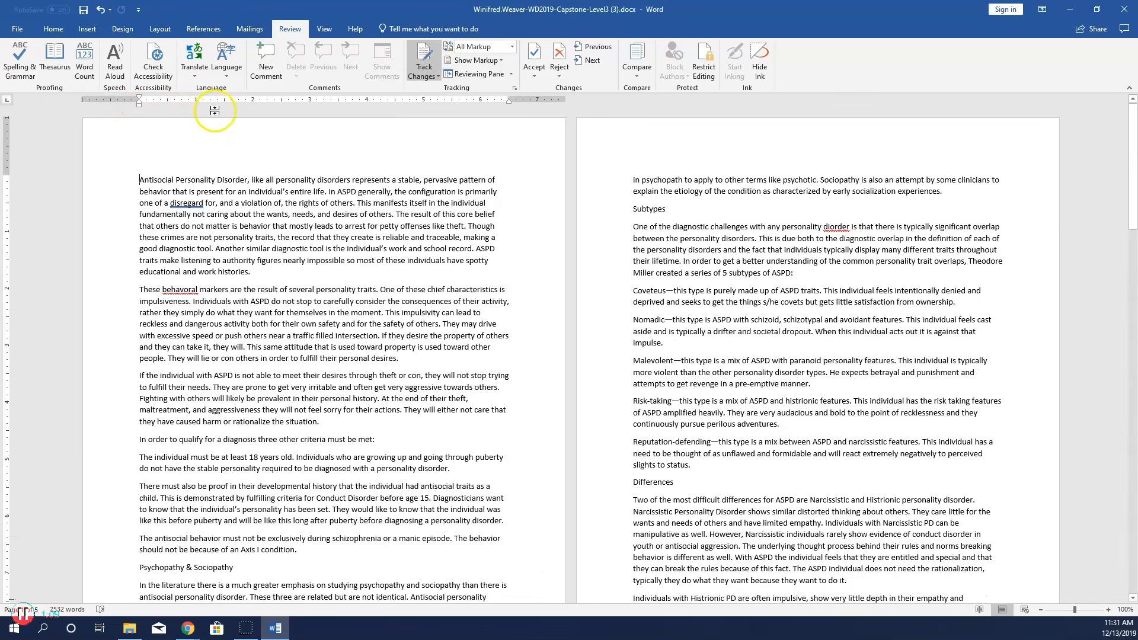
pyautogui.click(425, 57)
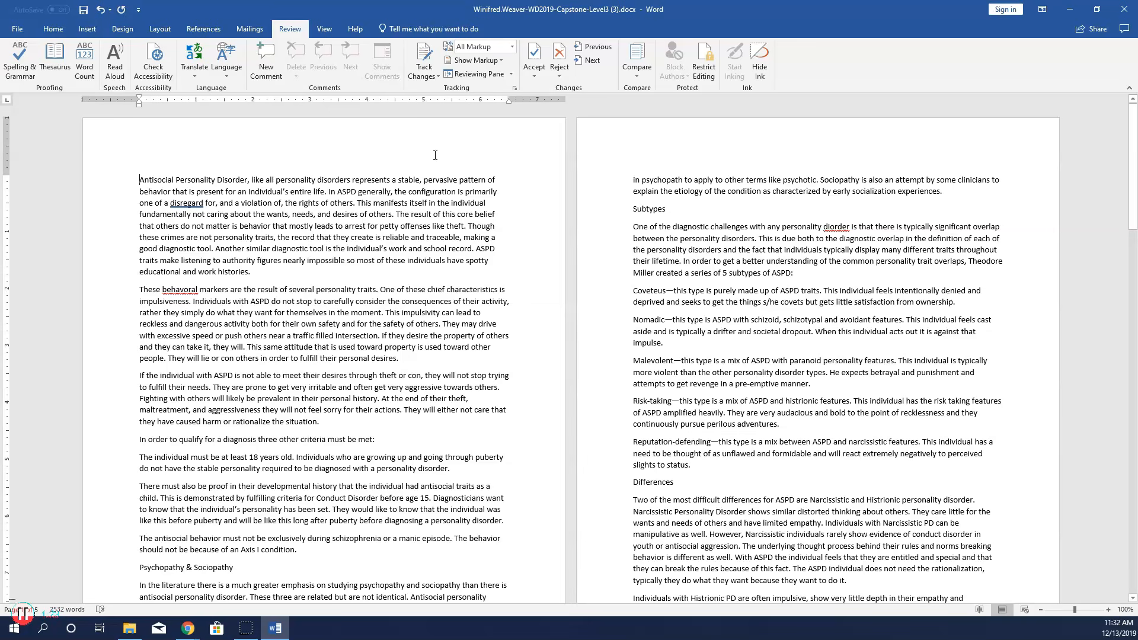
# Add the lines "Antisocial Personality Disorder (ASPD)" and "Introduction" as separate paragraphs above the first paragraph of the document
pyautogui.click(138, 179)
pyautogui.click(151, 184)
pyautogui.write('Anti')
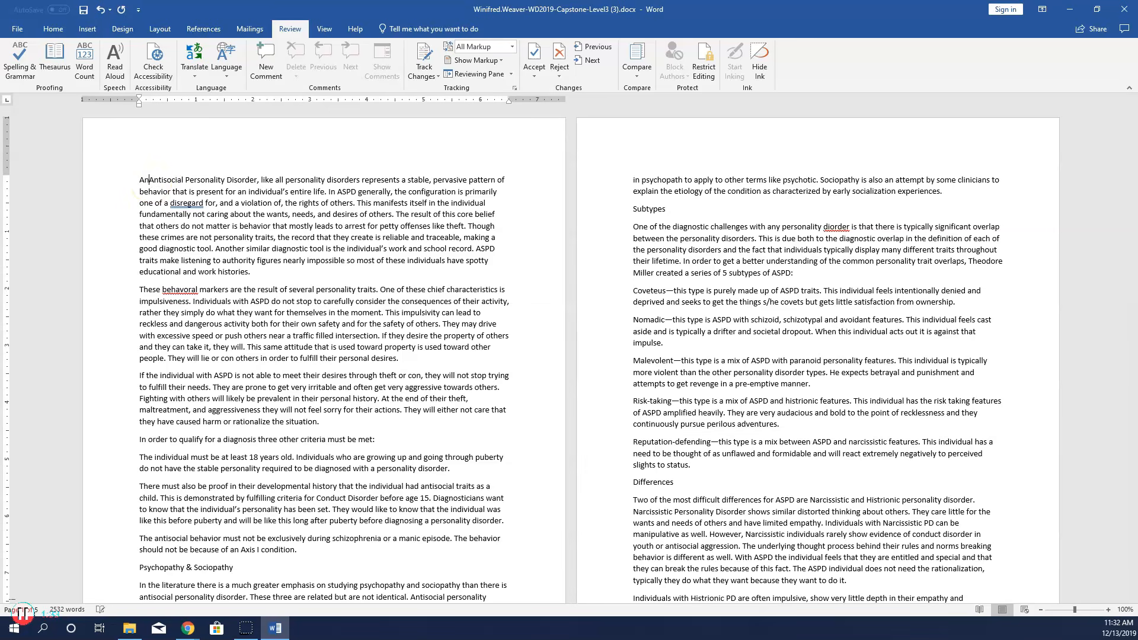
pyautogui.write('social P')
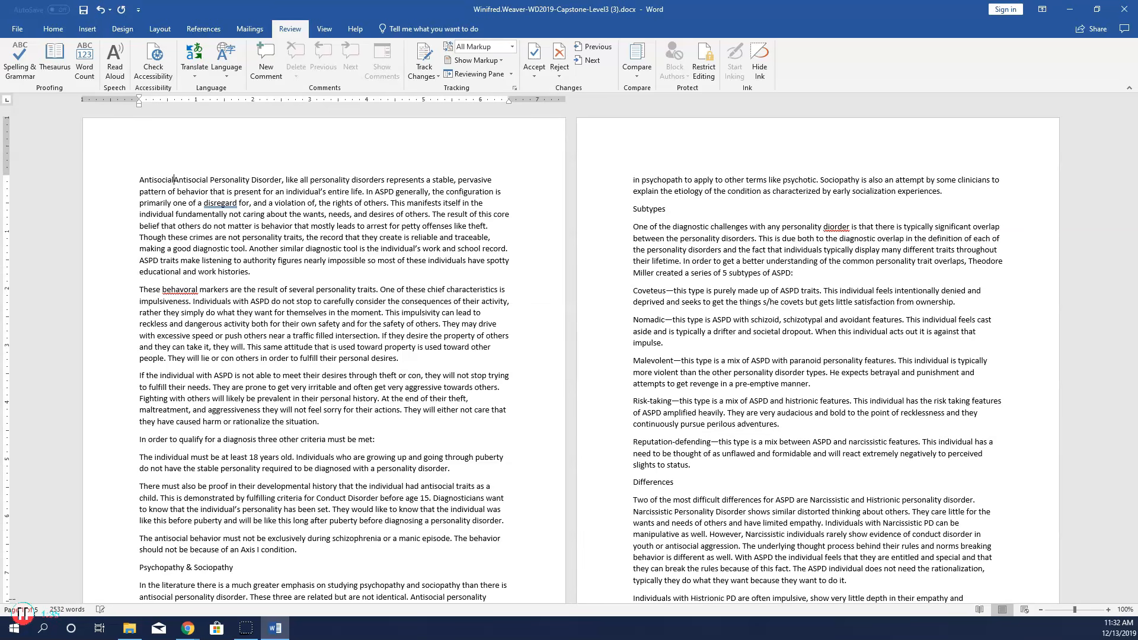
pyautogui.write('ersonality')
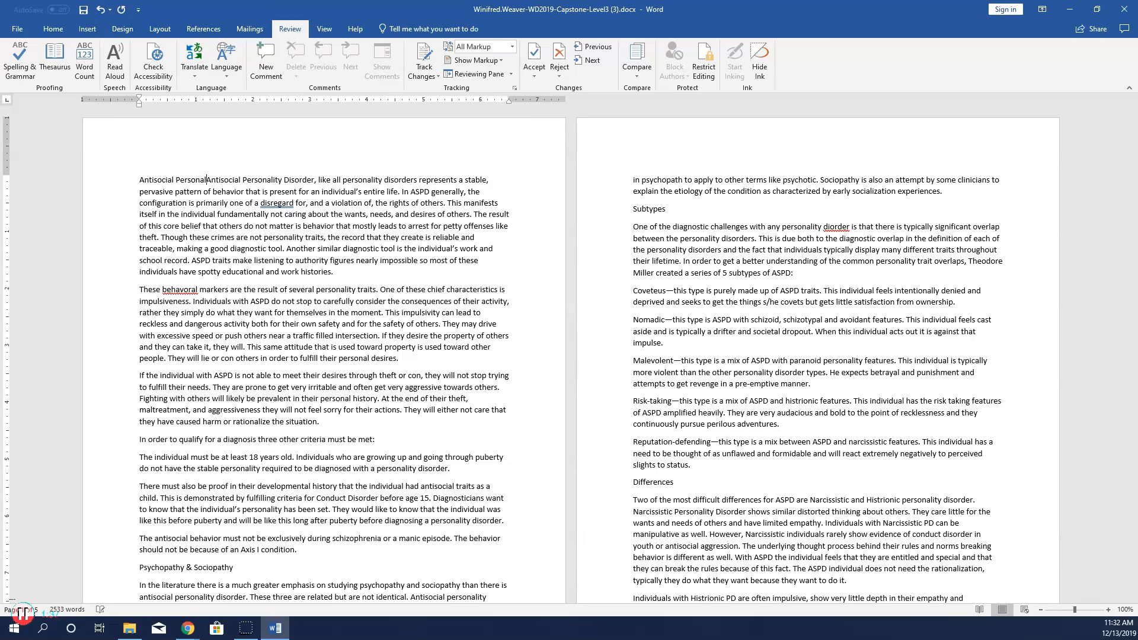
pyautogui.write(' Disorde')
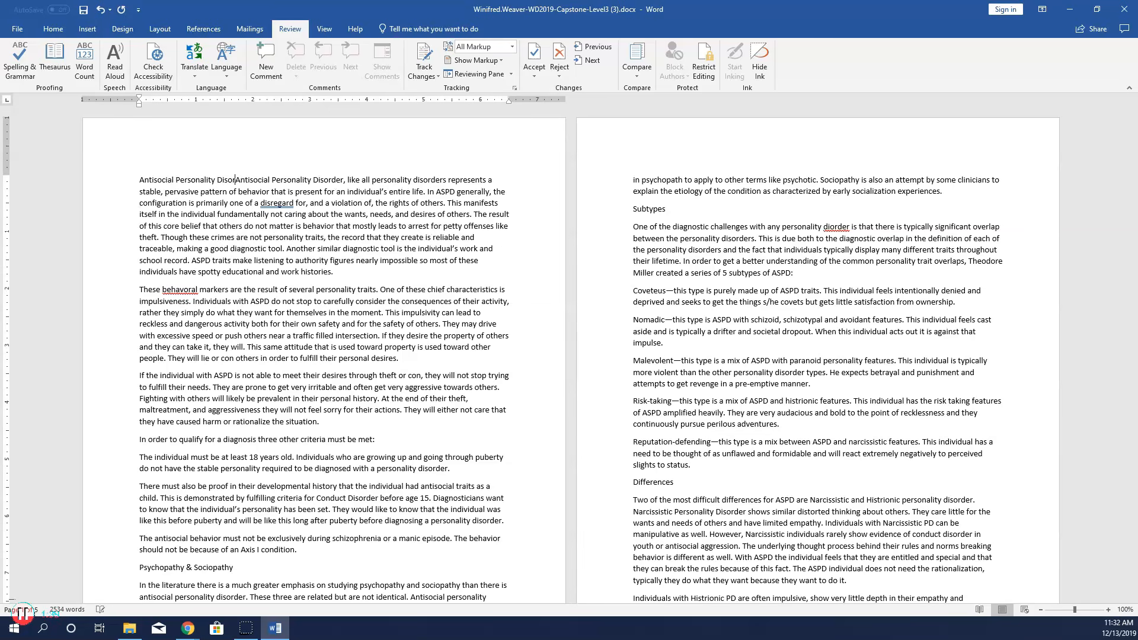
pyautogui.write('r (ASP')
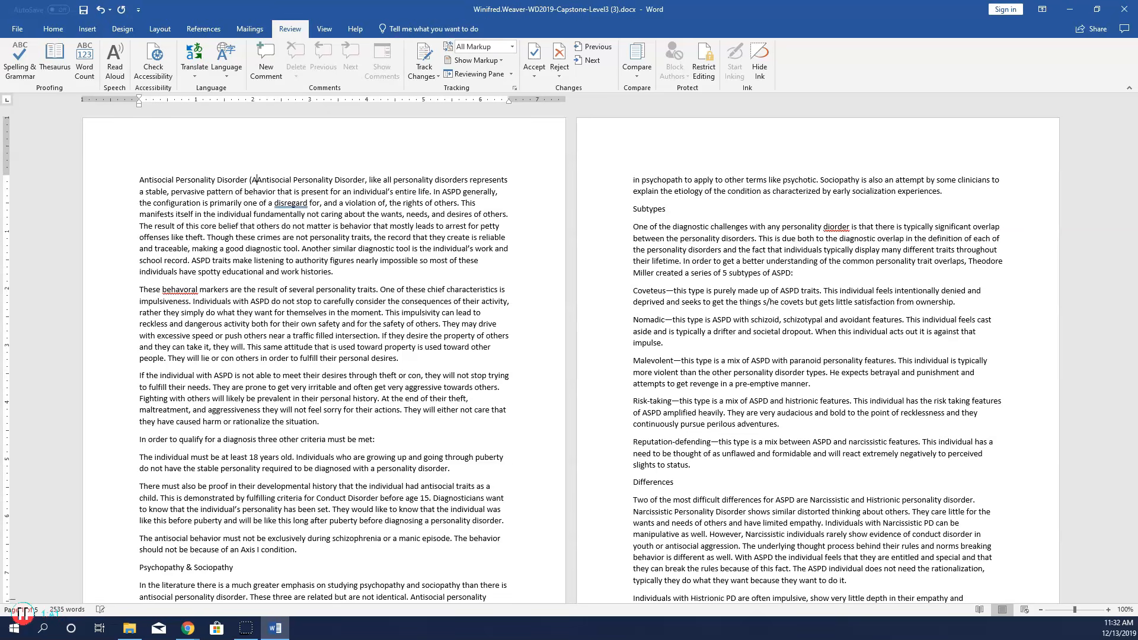
pyautogui.write('D)')
pyautogui.press('Return')
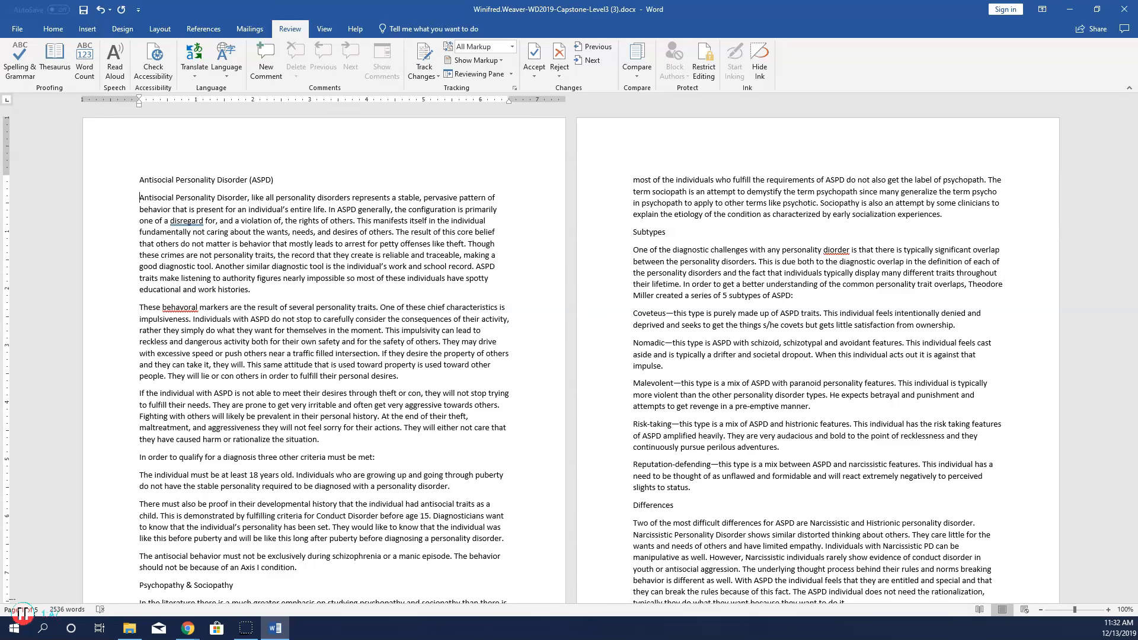
pyautogui.write('Introduction')
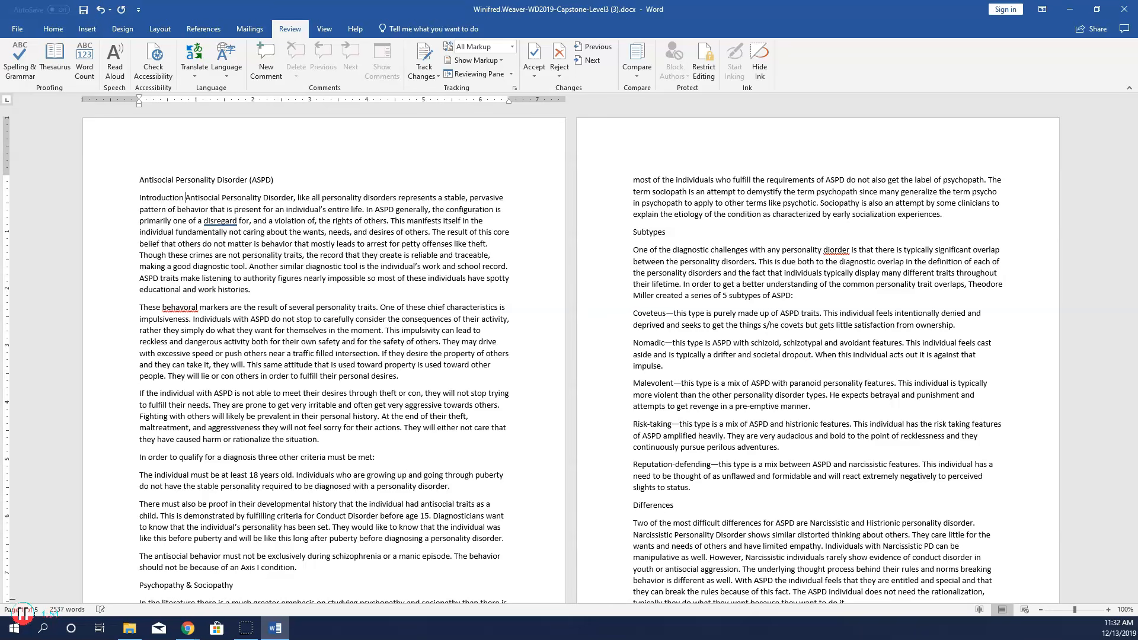
pyautogui.press('Return')
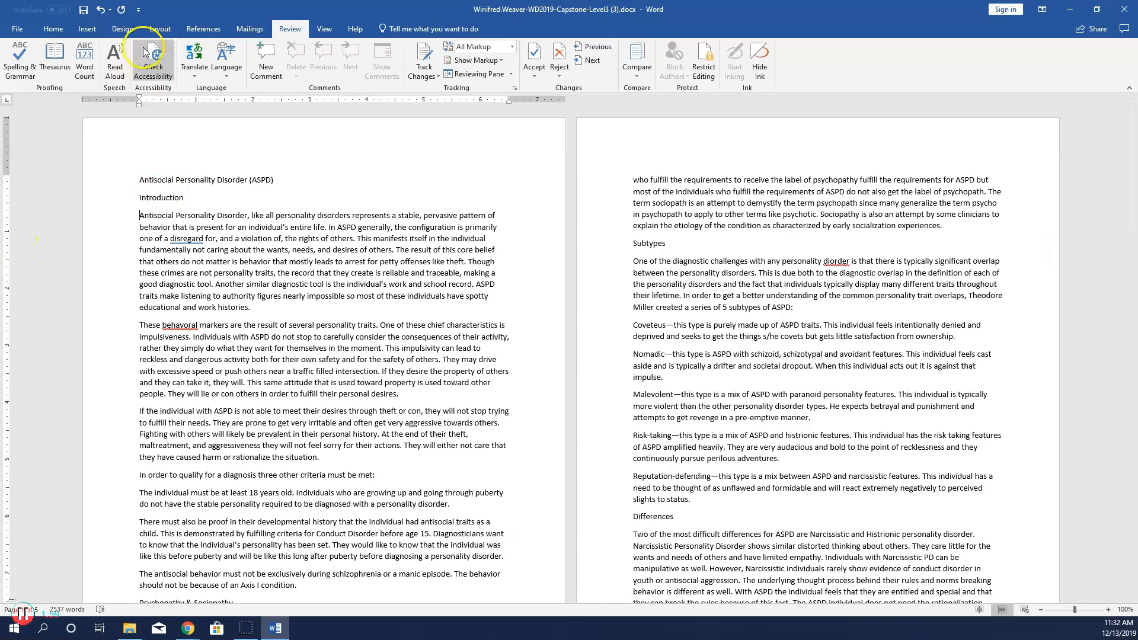
# Apply the Retrospect theme and the third document formatting style set to the document
pyautogui.click(131, 30)
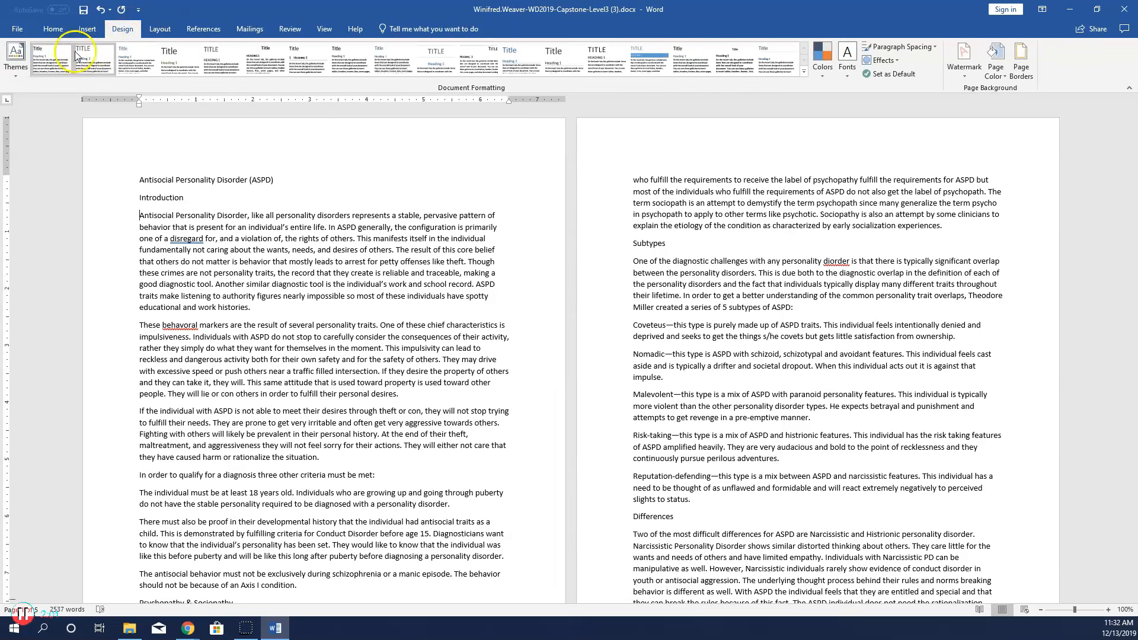
pyautogui.click(22, 72)
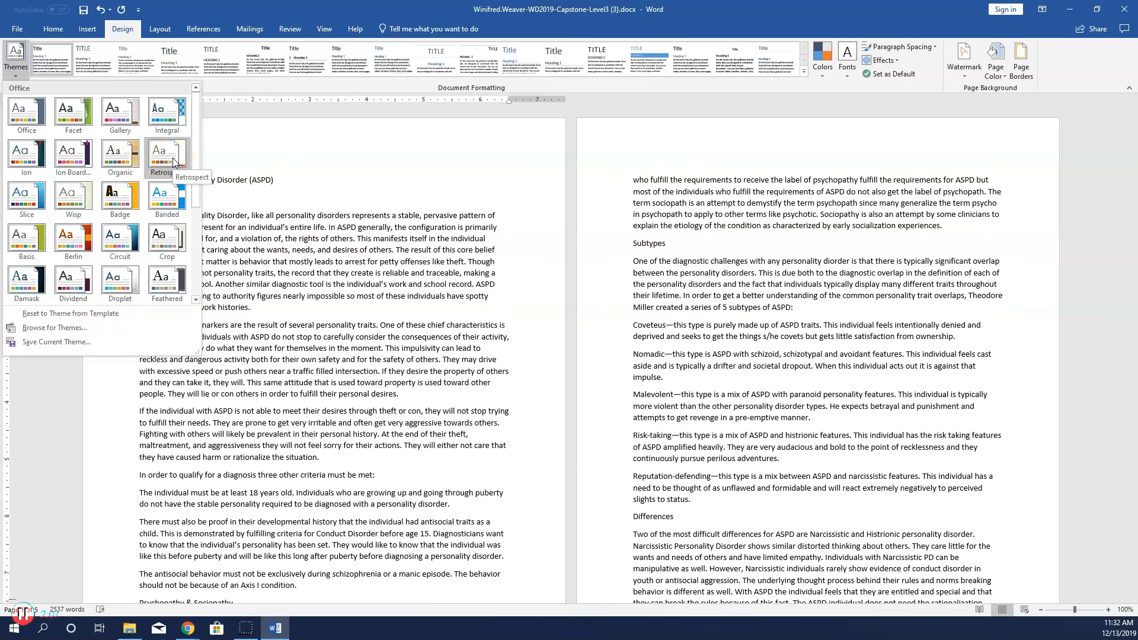
pyautogui.click(173, 162)
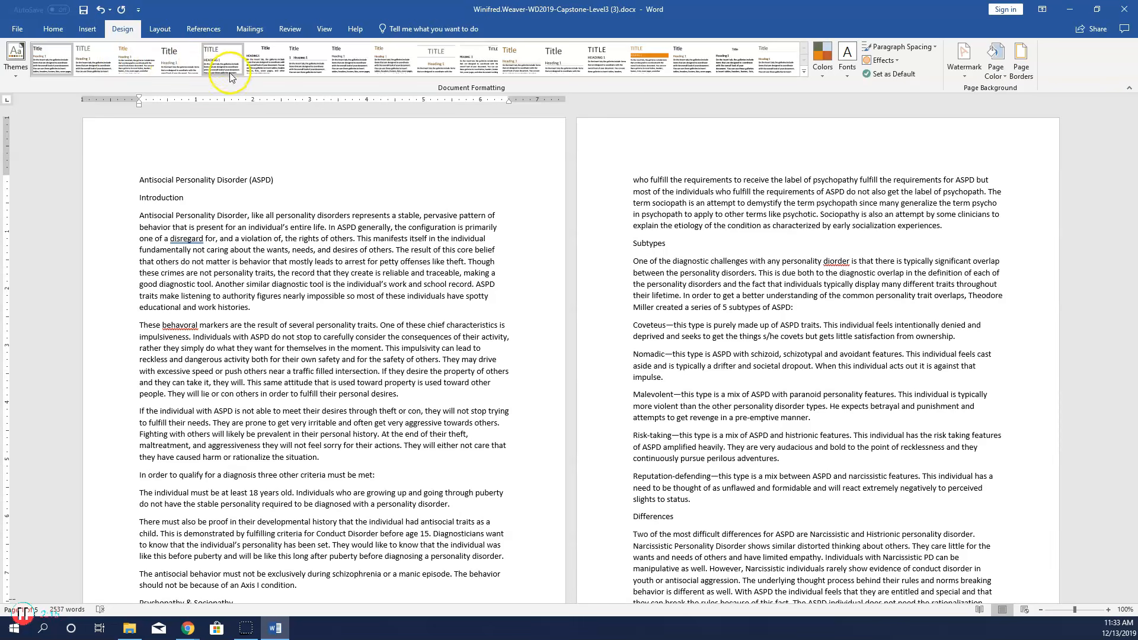
pyautogui.click(143, 62)
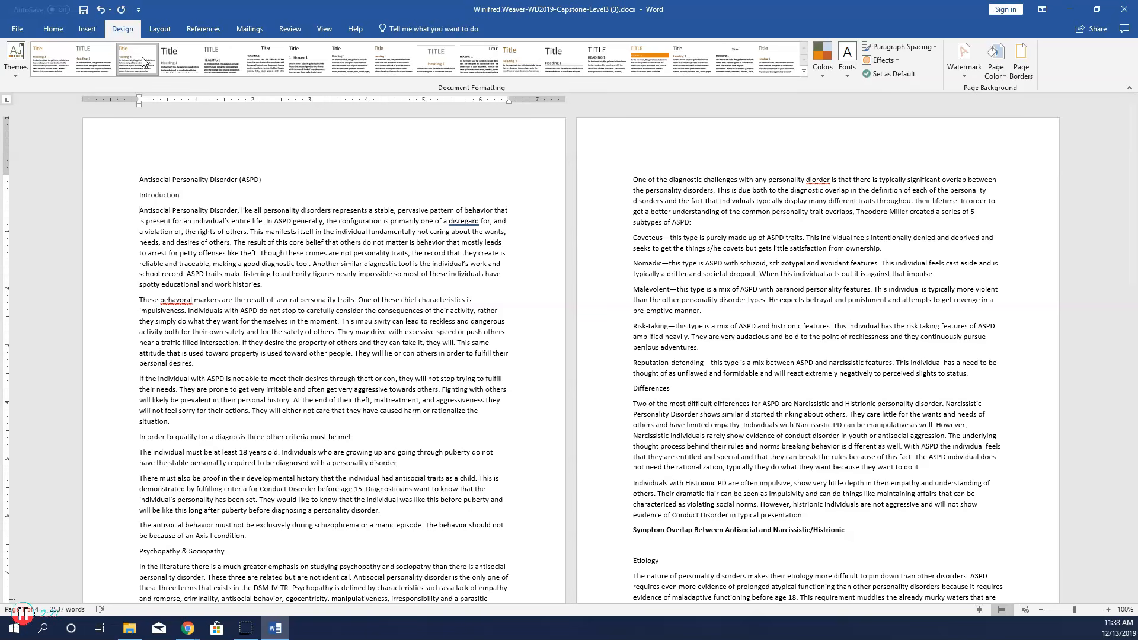
# Apply the Title style to the line "Antisocial Personality Disorder (ASPD)" at the start of the document
pyautogui.moveTo(126, 179); pyautogui.dragTo(280, 180)
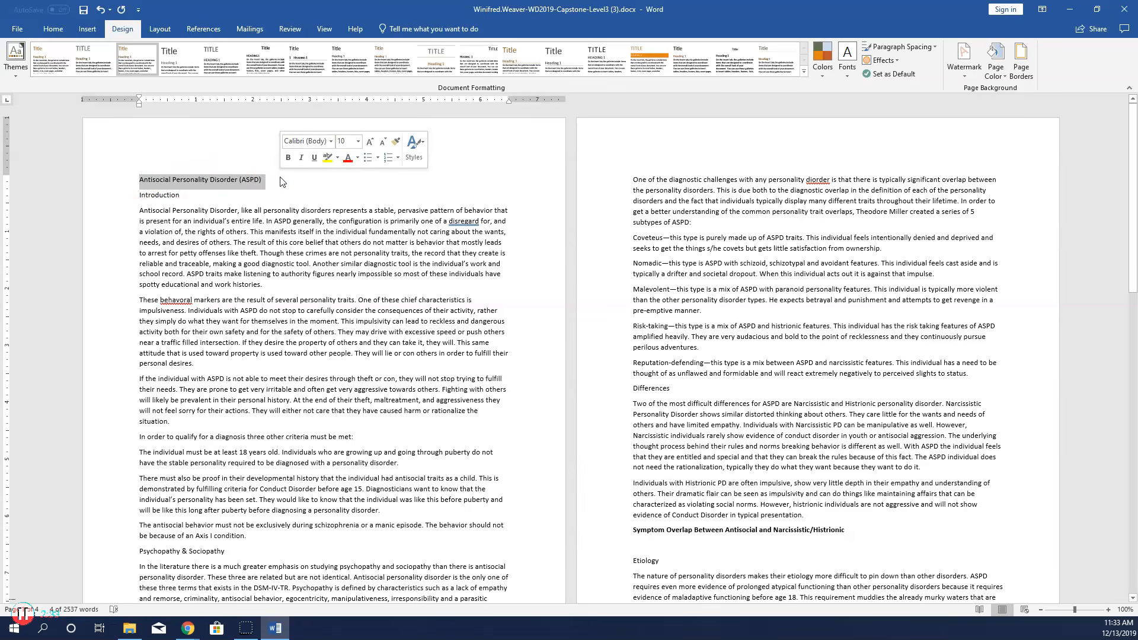
pyautogui.click(49, 30)
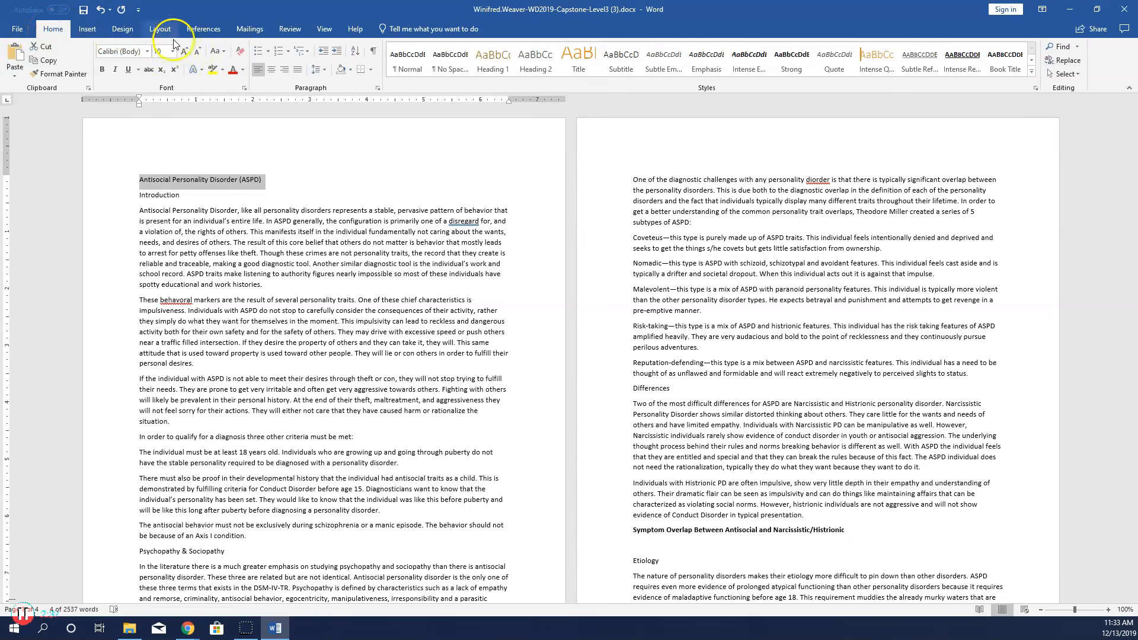
pyautogui.click(584, 65)
pyautogui.click(585, 65)
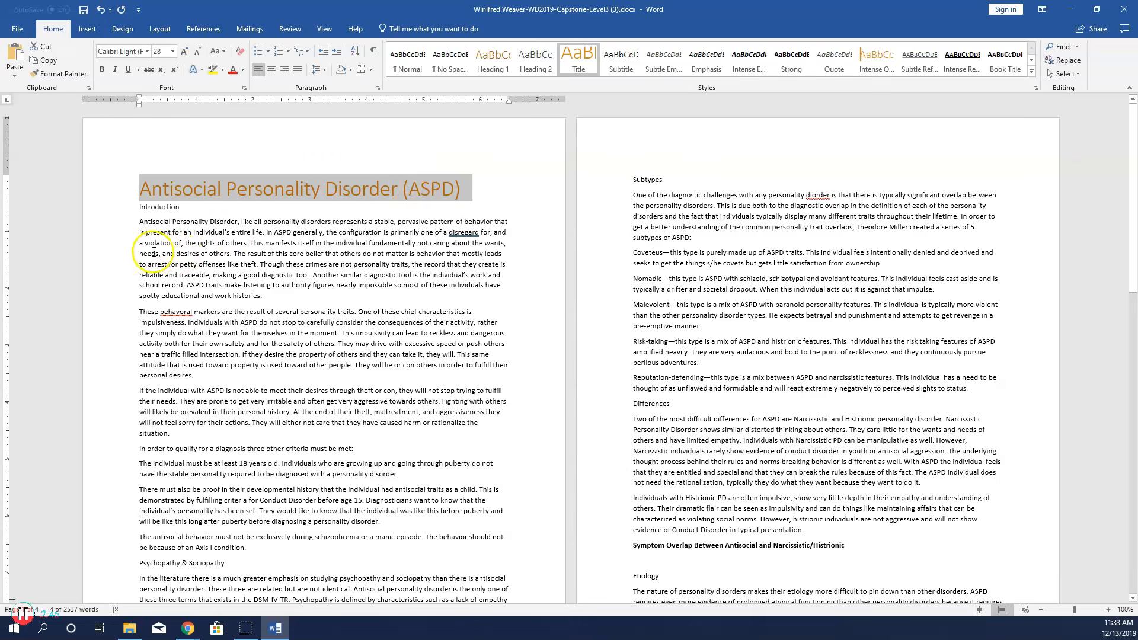
# Apply the Heading 1 style to the lines "Introduction" and "Psychopathy & Sociopathy" on the first page
pyautogui.moveTo(181, 207); pyautogui.dragTo(102, 206)
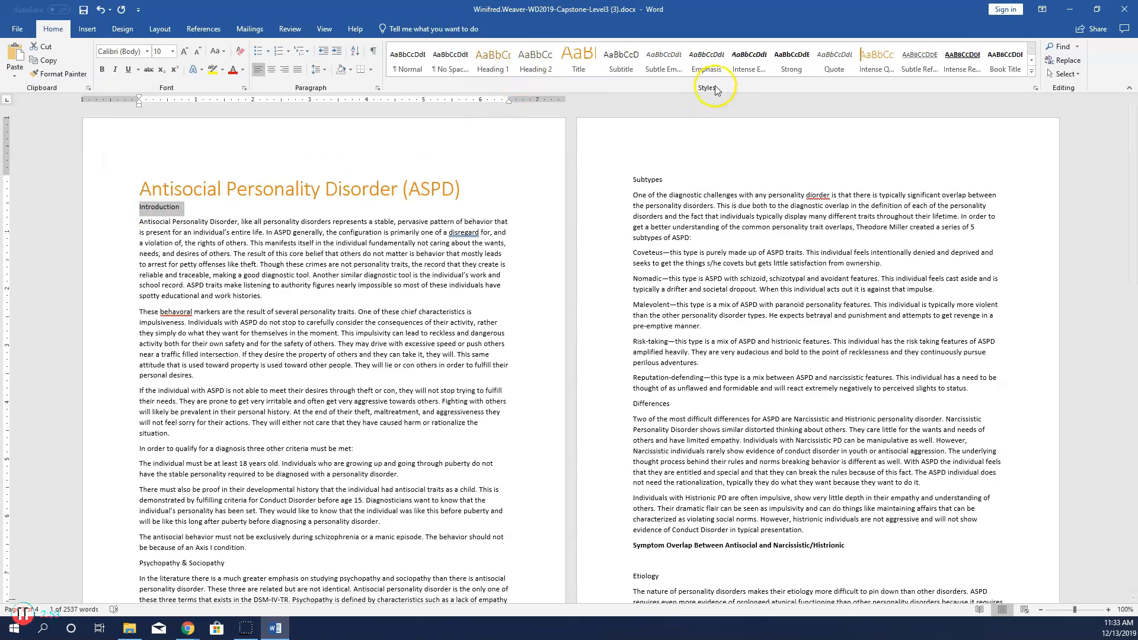
pyautogui.click(505, 62)
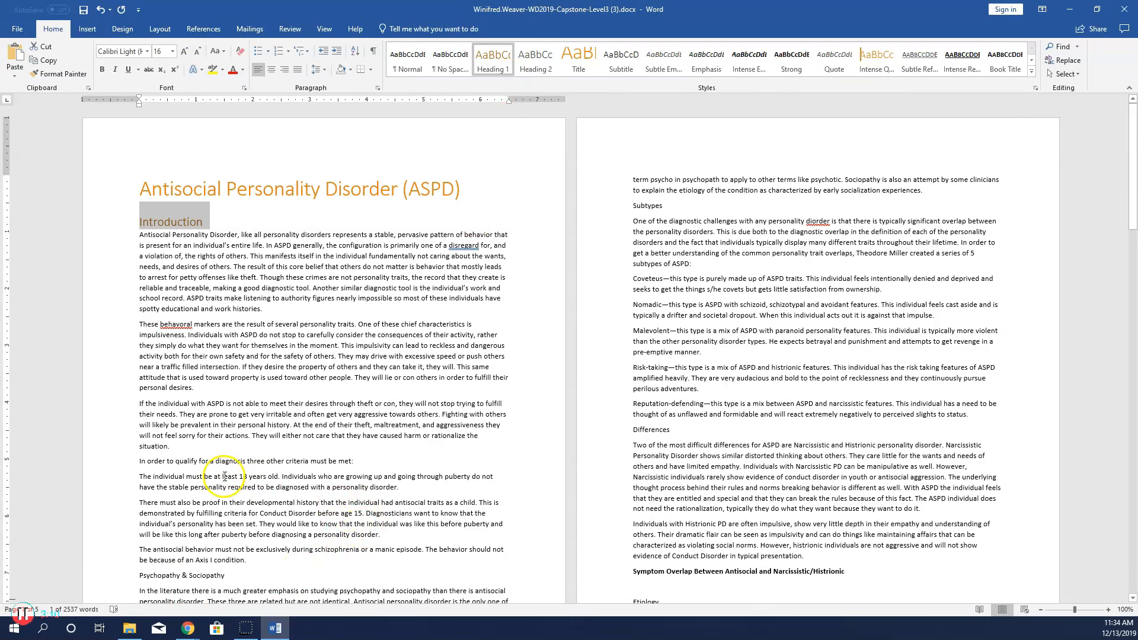
pyautogui.scroll(-2, 221, 484)
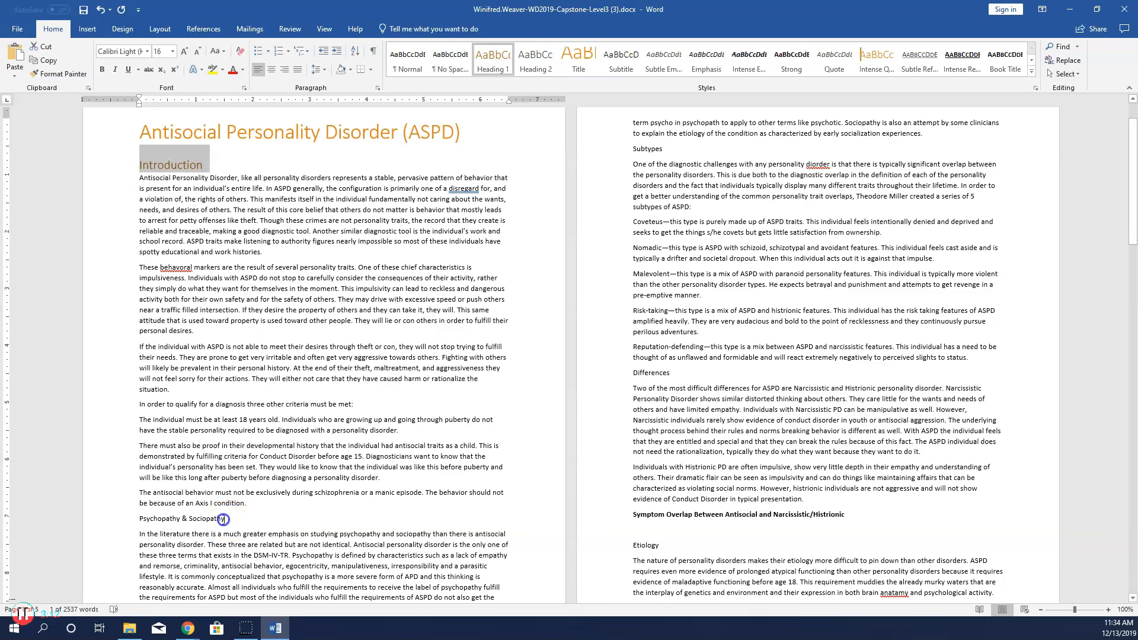
pyautogui.moveTo(228, 520); pyautogui.dragTo(140, 521)
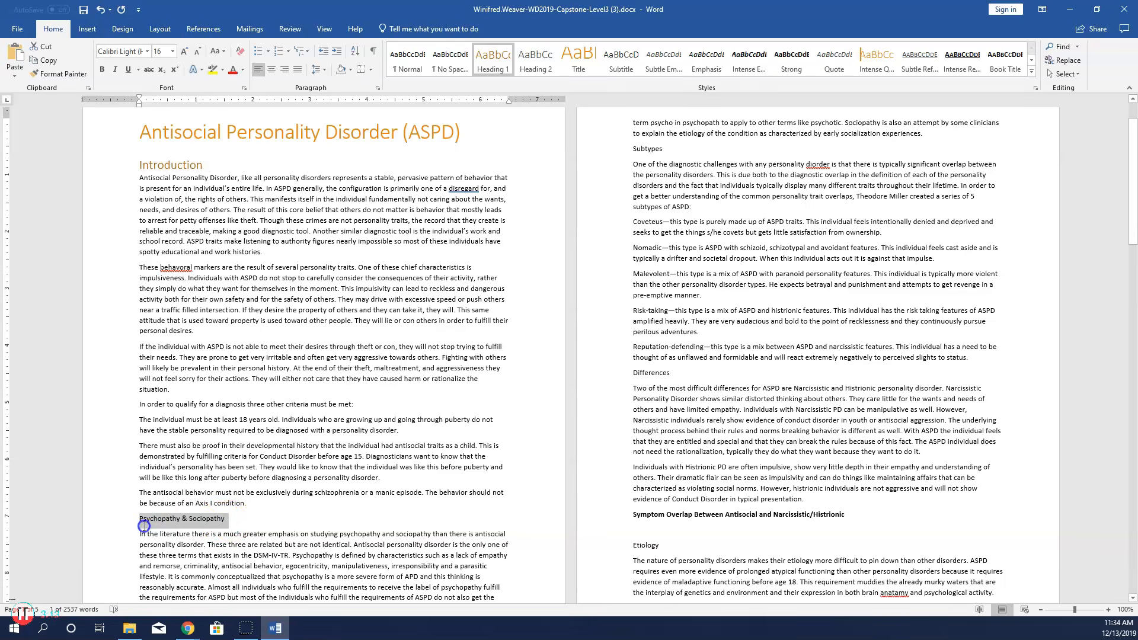
pyautogui.click(492, 59)
# Apply the Heading 1 style to the "Subtypes" line on the second page
pyautogui.scroll(-4, 408, 237)
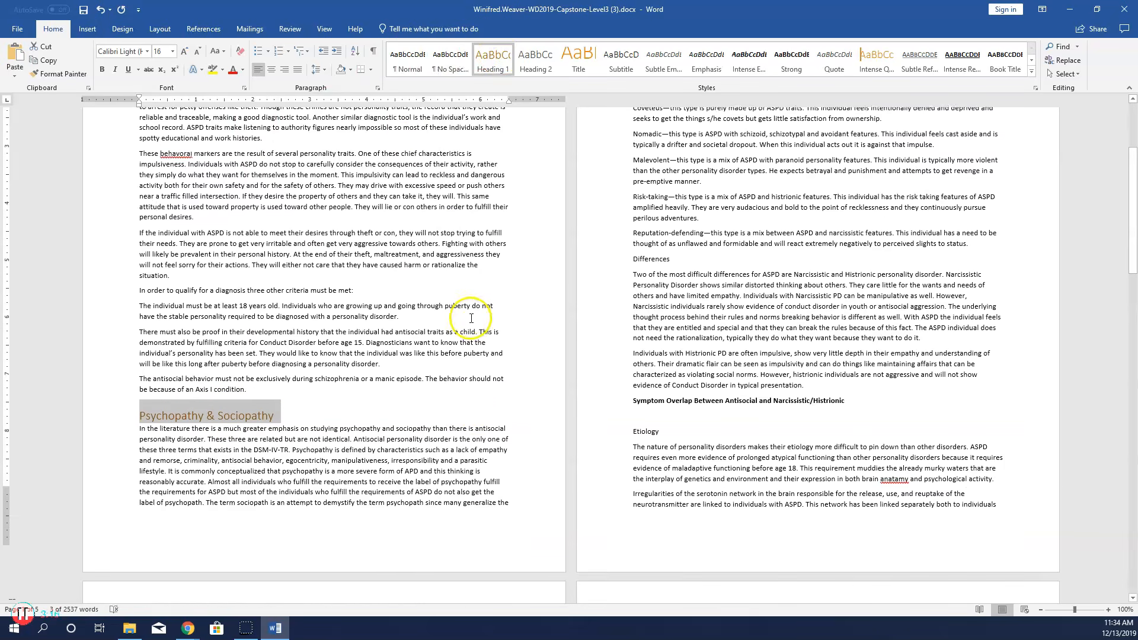
pyautogui.scroll(6, 767, 316)
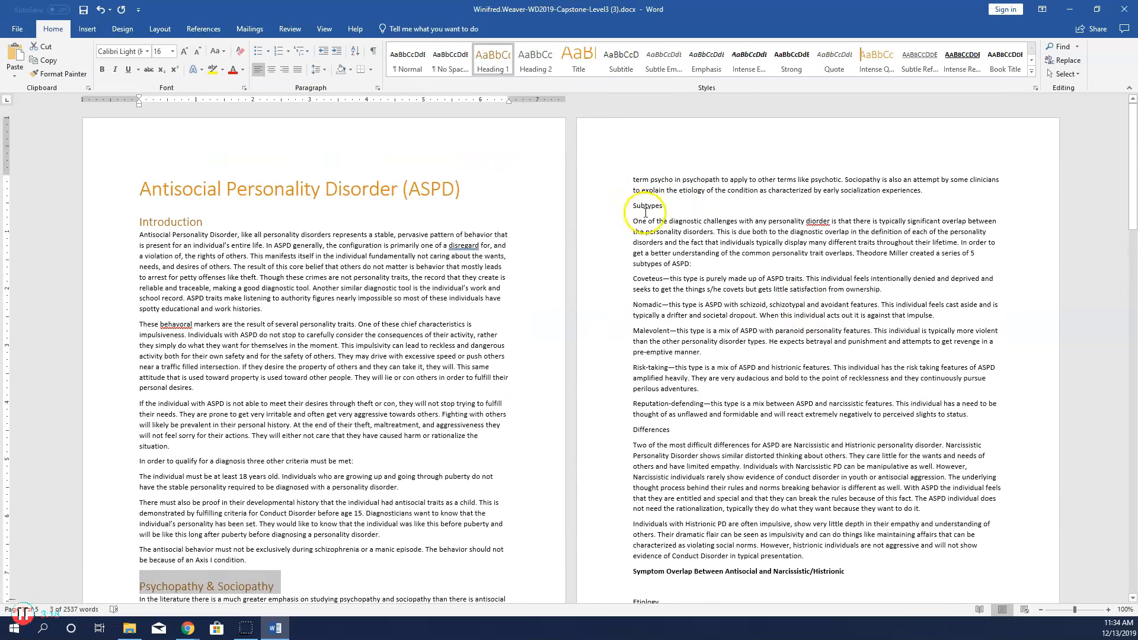
pyautogui.click(626, 206)
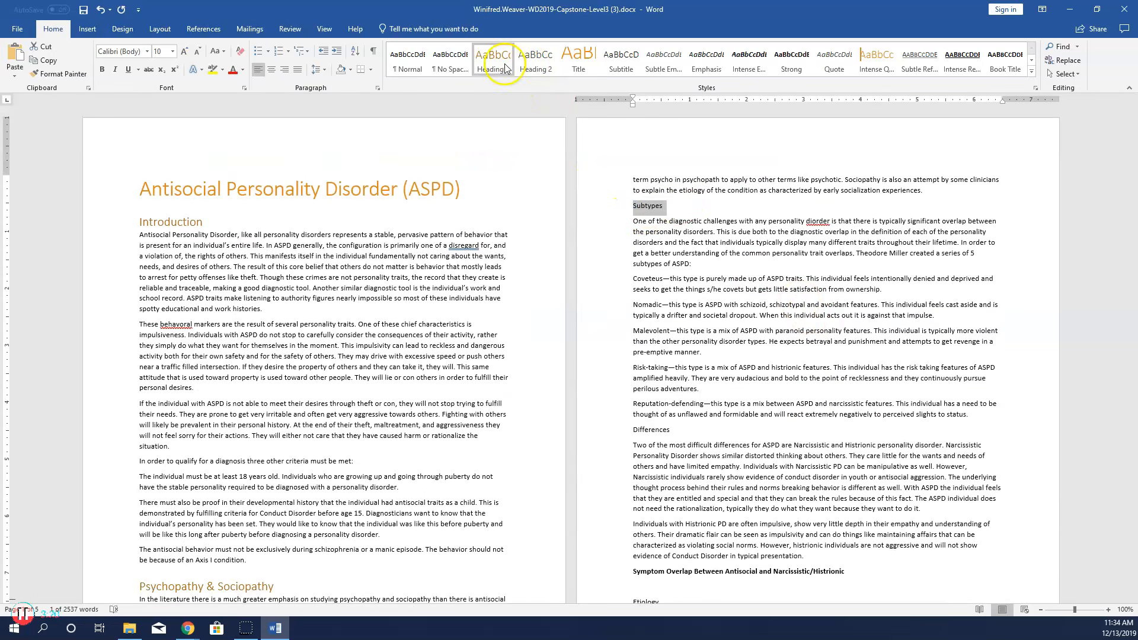
pyautogui.click(493, 59)
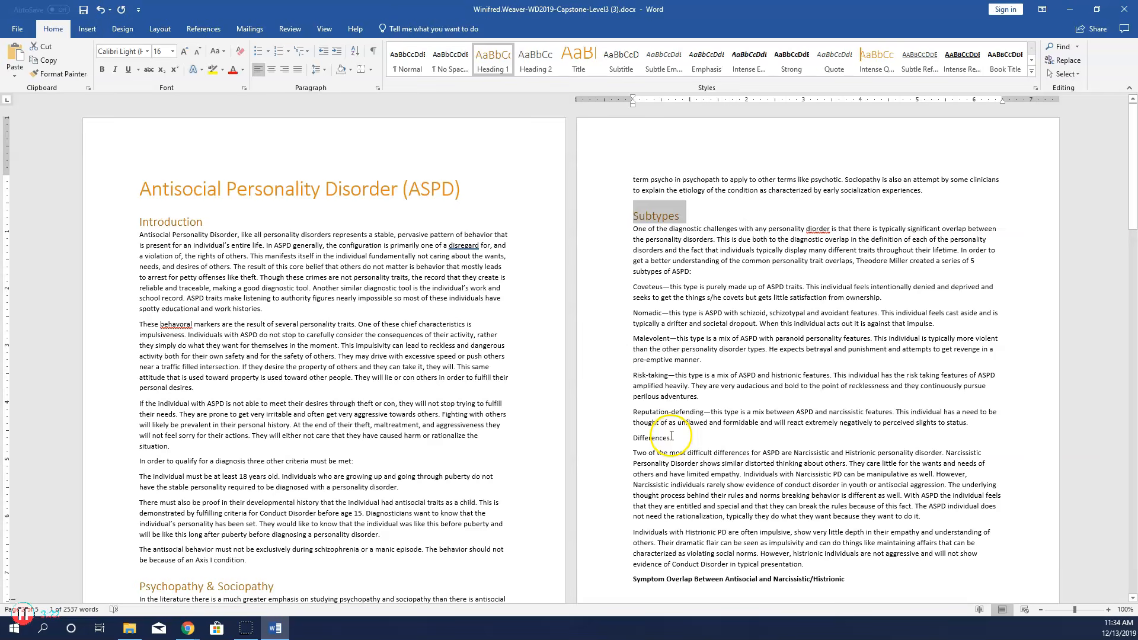
# Apply the Heading 1 style to the "Differences" and "Etiology" lines on the second page
pyautogui.click(629, 439)
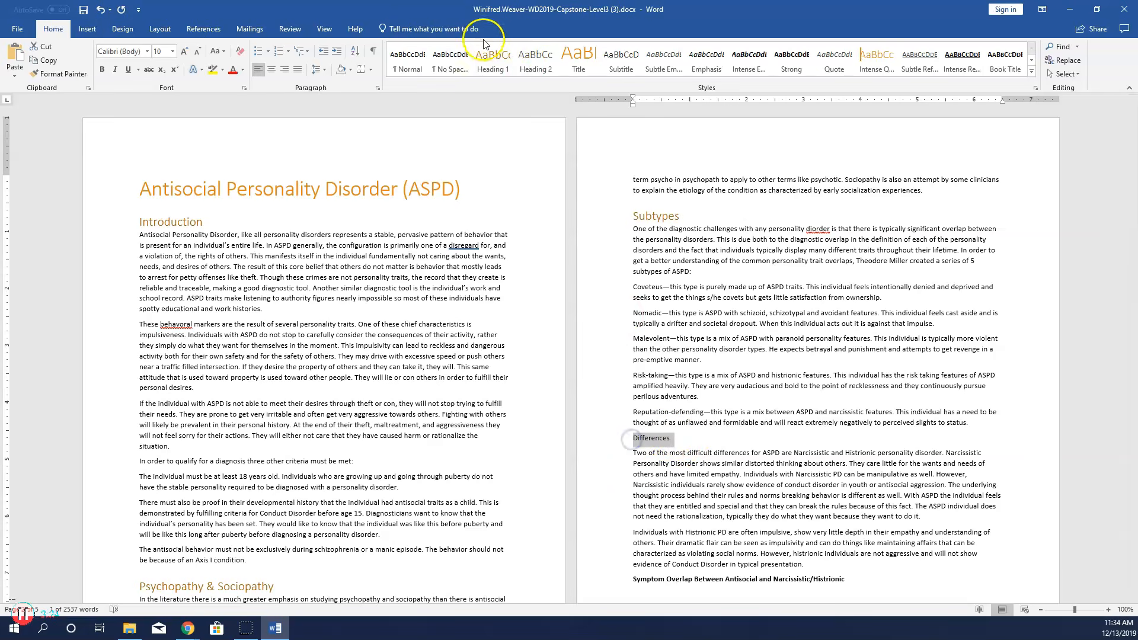
pyautogui.click(493, 59)
pyautogui.scroll(-4, 619, 395)
pyautogui.scroll(-4, 620, 394)
pyautogui.click(630, 388)
pyautogui.click(497, 68)
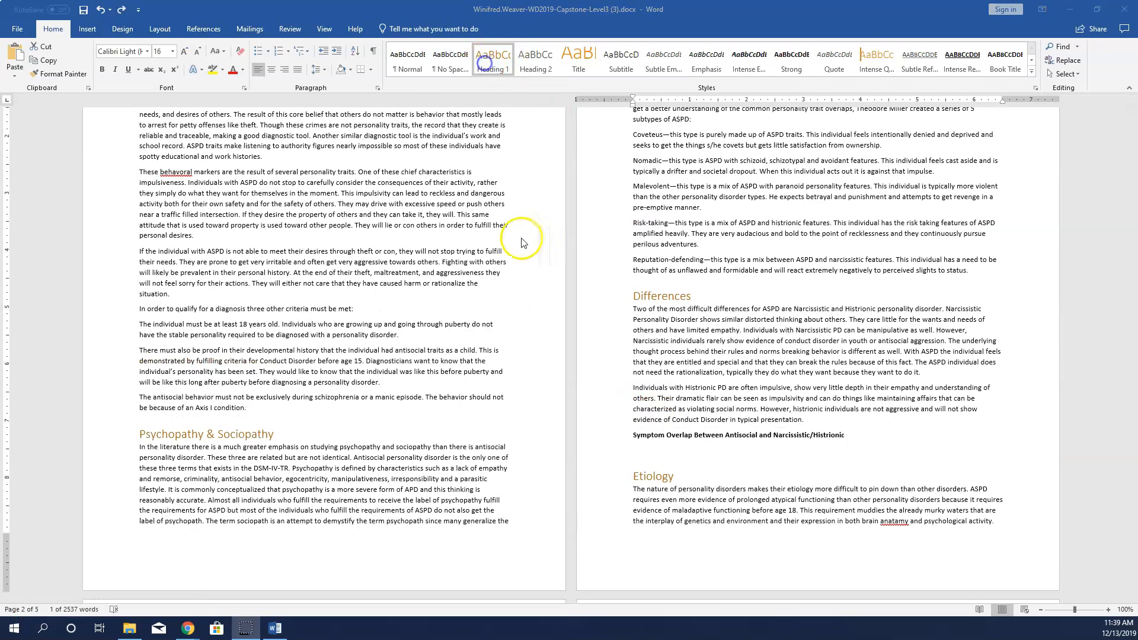
# Apply the Heading 1 style to the "Gender Gap" line on the third page
pyautogui.scroll(-10, 542, 326)
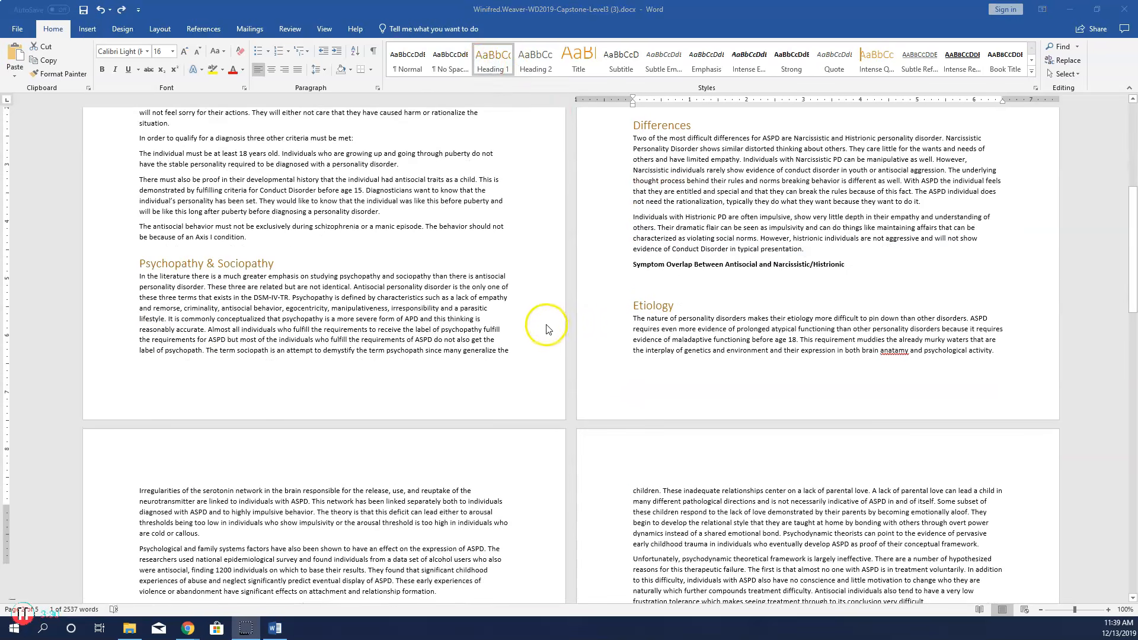
pyautogui.scroll(-6, 547, 330)
pyautogui.click(177, 503)
pyautogui.moveTo(177, 503); pyautogui.dragTo(139, 504)
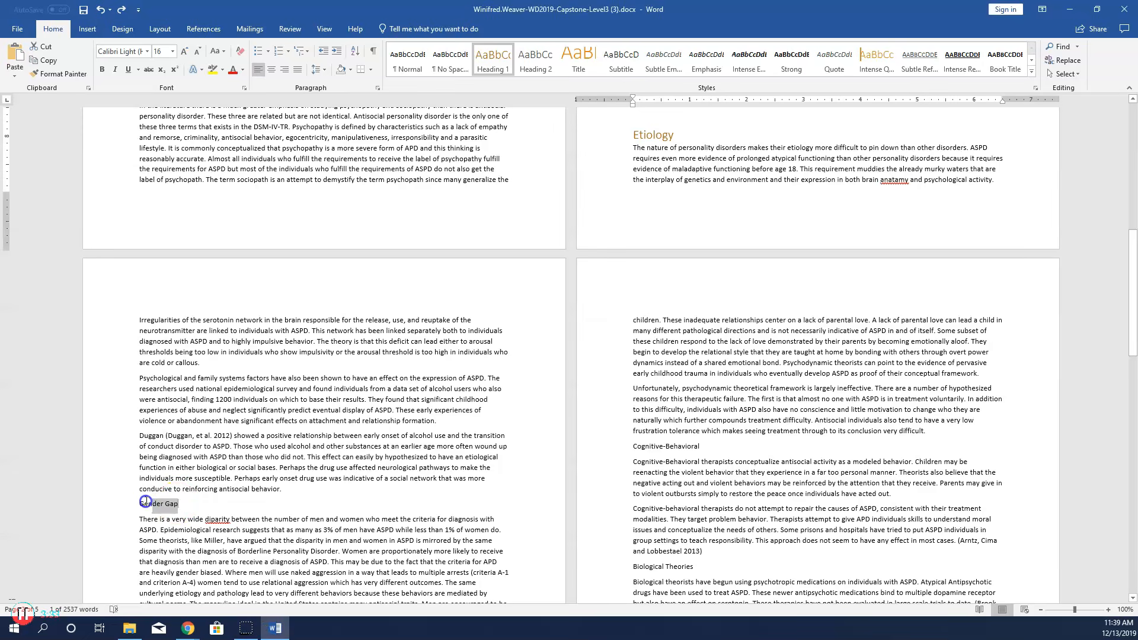
pyautogui.click(505, 59)
# Apply the Heading 1 style to the "Hypothetical Conceptualization" and "Conclusion" lines
pyautogui.scroll(-1, 514, 431)
pyautogui.scroll(-11, 514, 431)
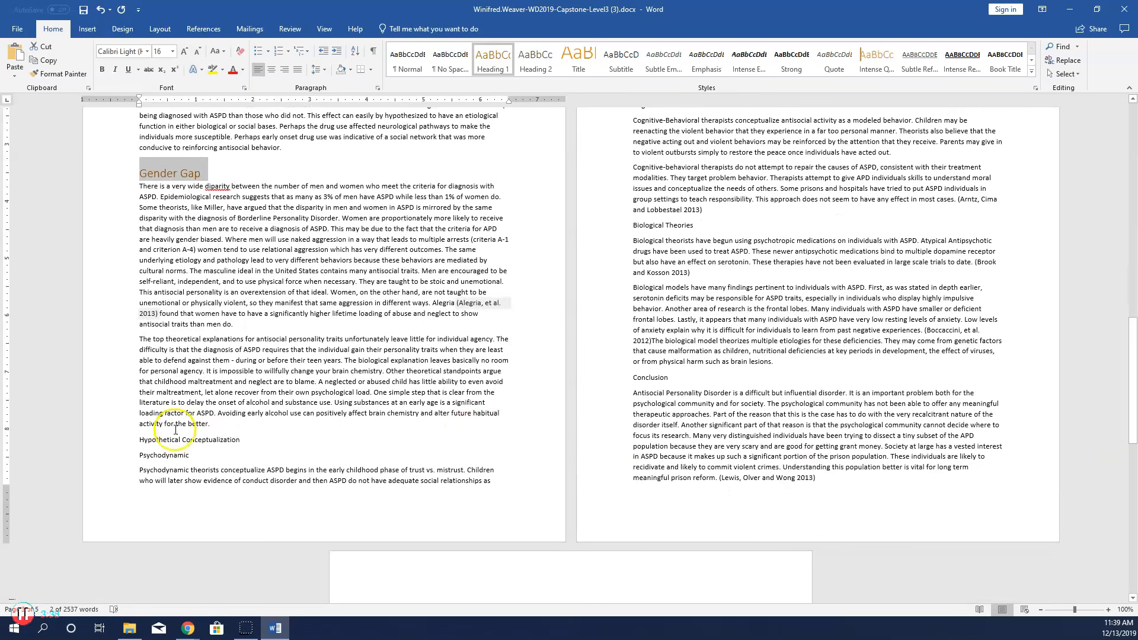
pyautogui.moveTo(244, 440); pyautogui.dragTo(133, 439)
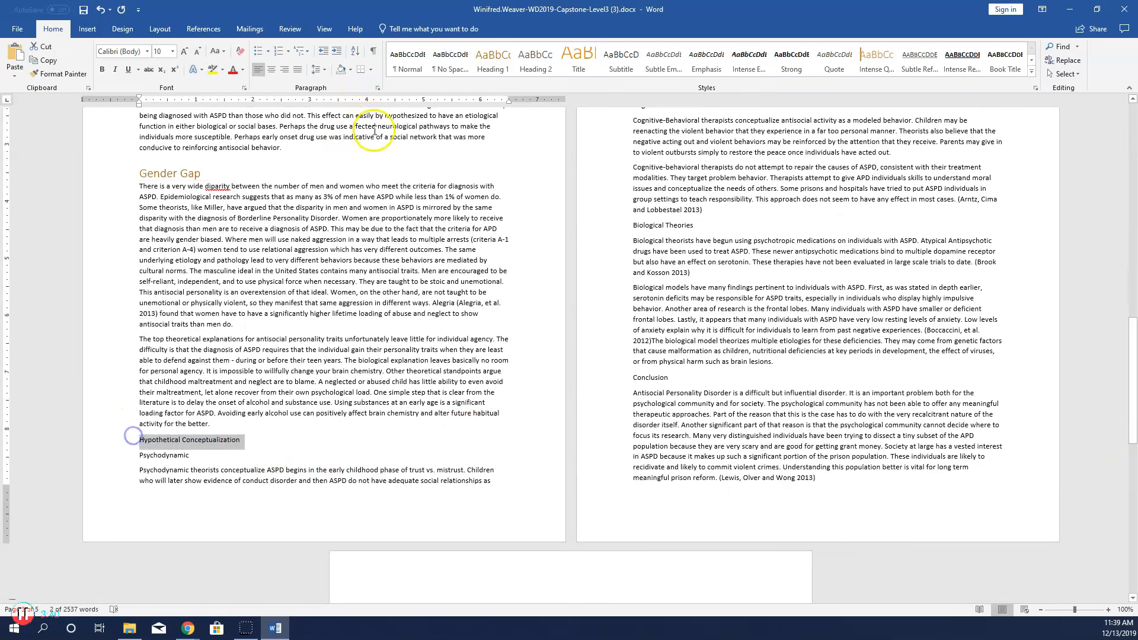
pyautogui.click(485, 66)
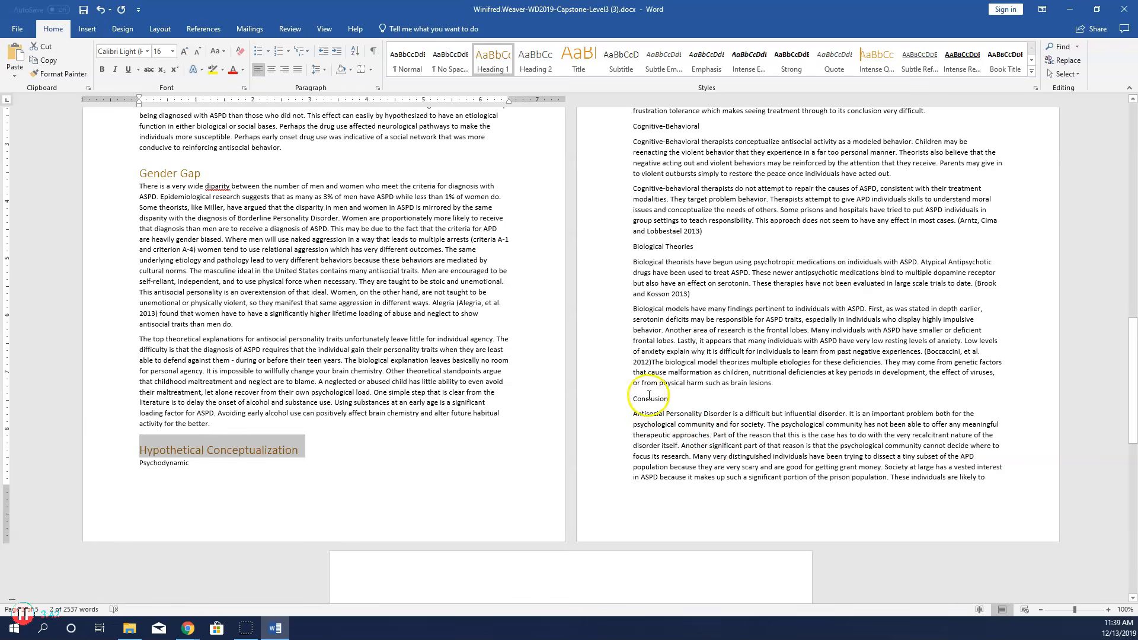
pyautogui.moveTo(671, 400); pyautogui.dragTo(629, 397)
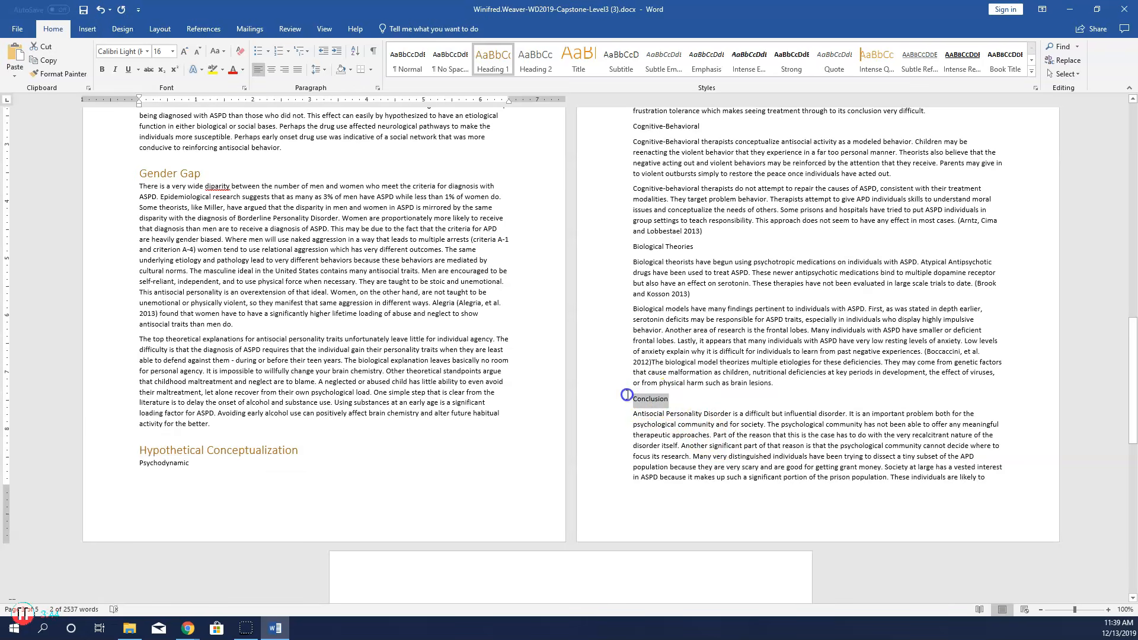
pyautogui.click(485, 70)
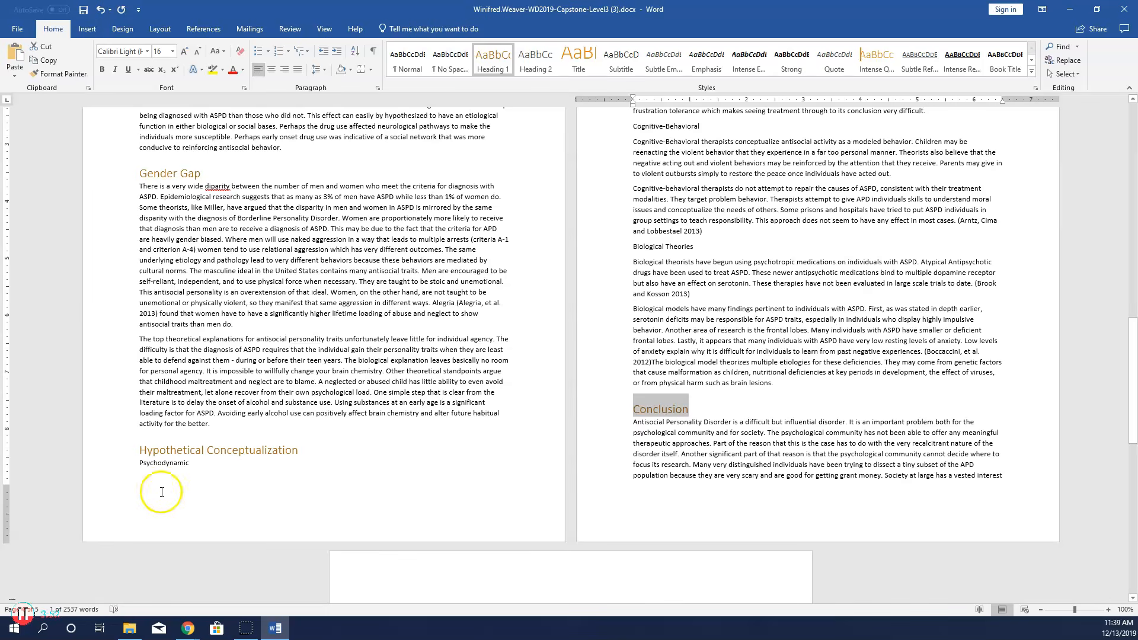
# Apply the Heading 2 style to the "Psychodynamic", "Cognitive-Behavioral" and "Biological Theories" lines under Hypothetical Conceptualization
pyautogui.moveTo(198, 465); pyautogui.dragTo(180, 465)
pyautogui.moveTo(706, 344); pyautogui.dragTo(637, 343)
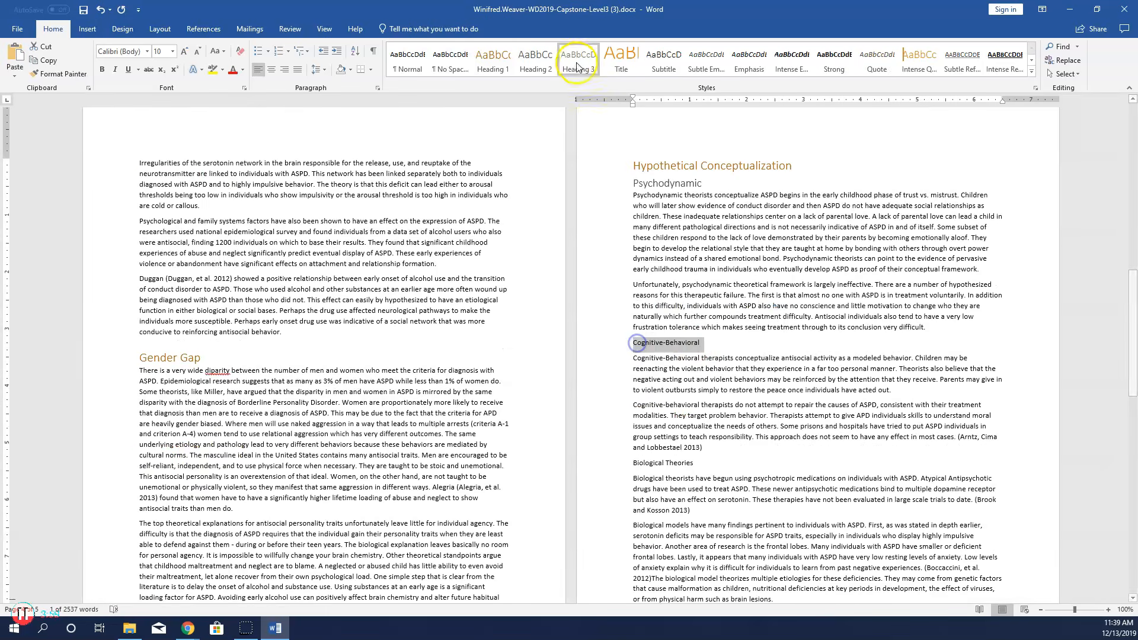
pyautogui.click(534, 70)
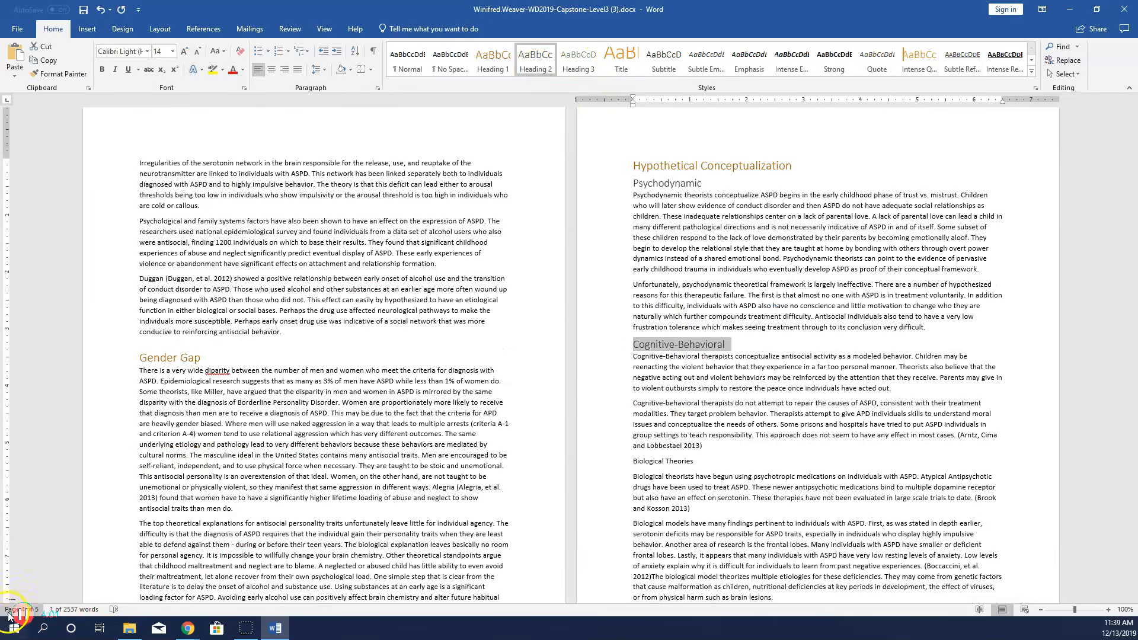
pyautogui.click(699, 463)
pyautogui.moveTo(698, 461); pyautogui.dragTo(633, 462)
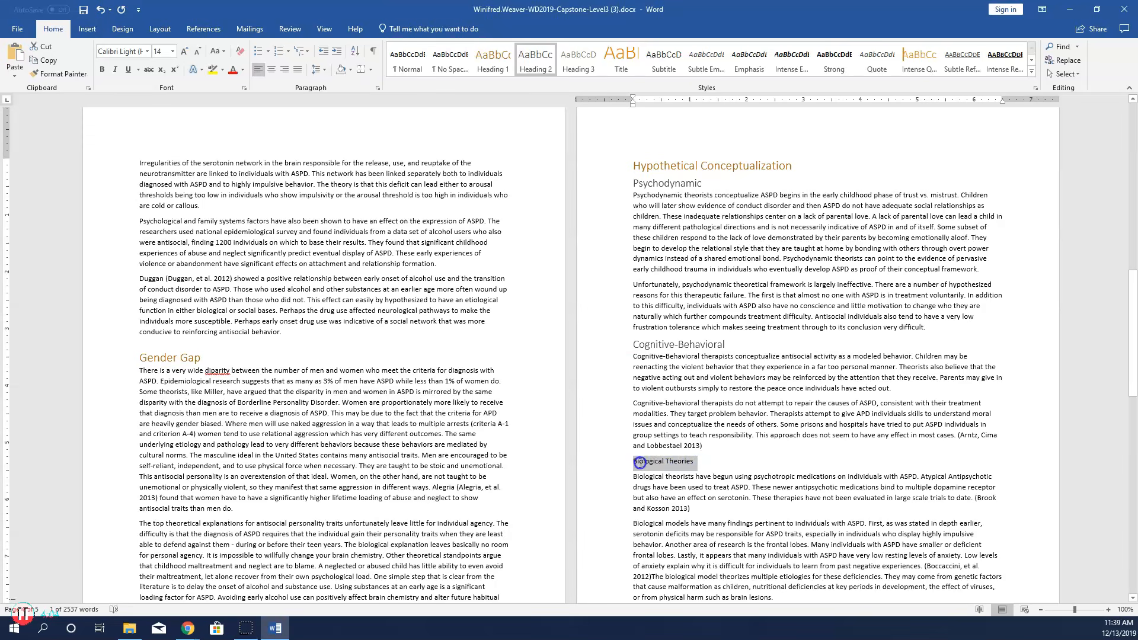
pyautogui.click(535, 59)
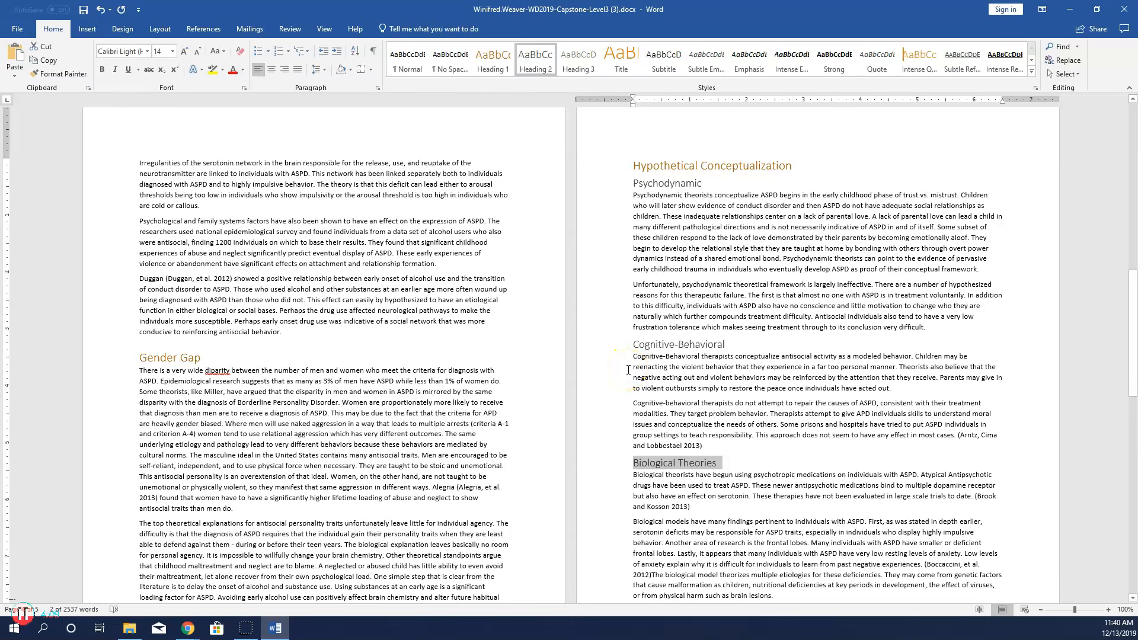
# Underline the words "three other criteria" in the diagnosis sentence of the Introduction section on the first page
pyautogui.scroll(15, 468, 397)
pyautogui.scroll(5, 474, 403)
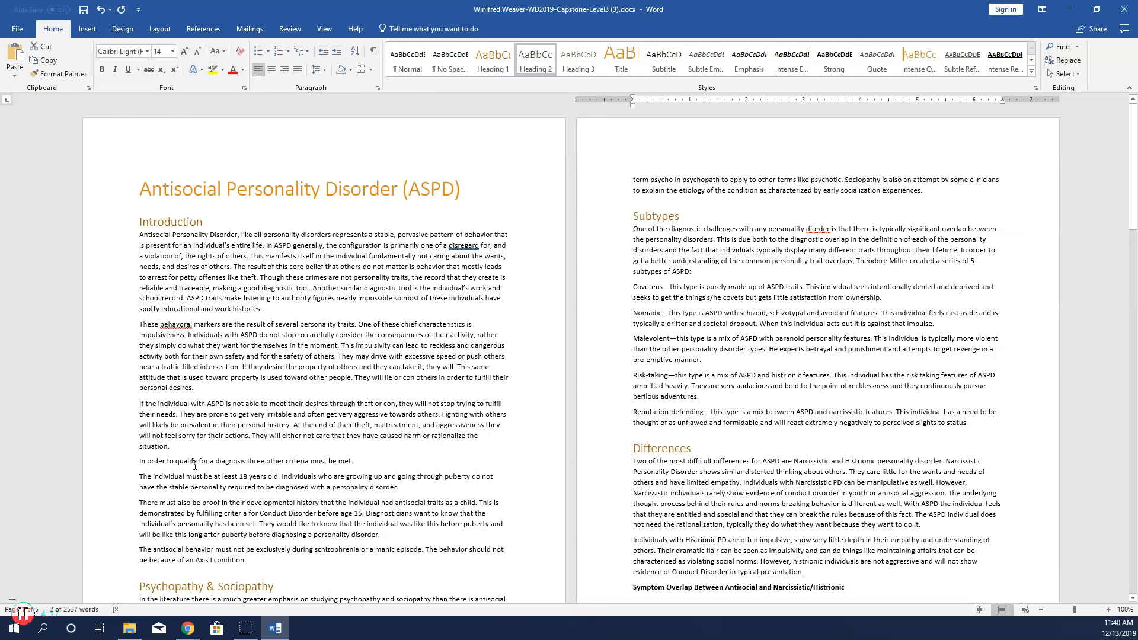
pyautogui.click(250, 461)
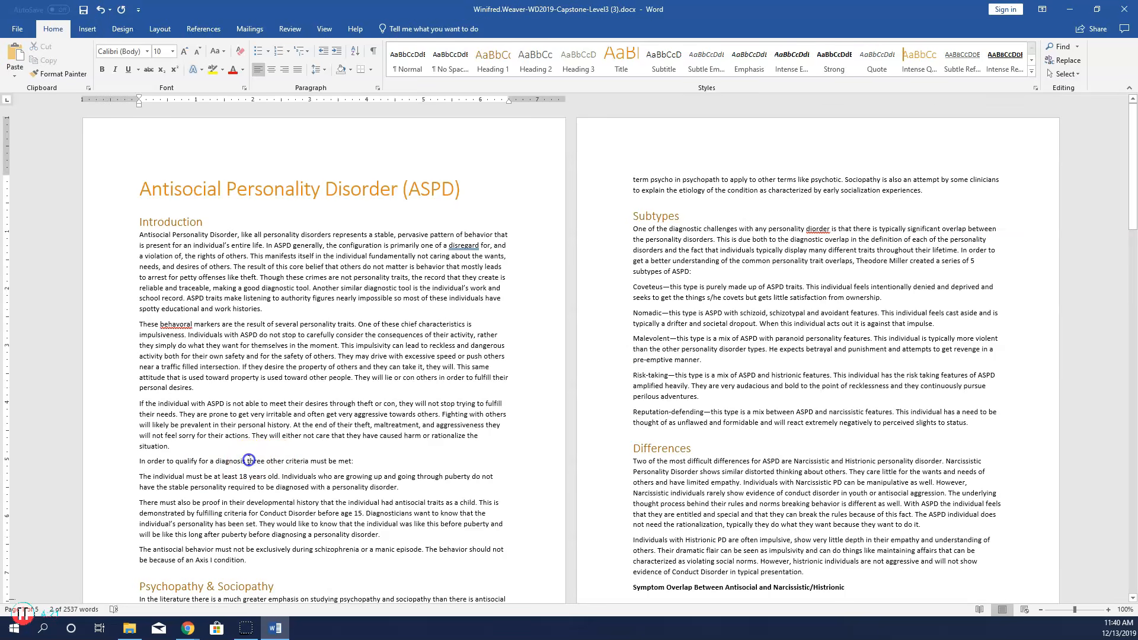
pyautogui.moveTo(268, 462); pyautogui.dragTo(306, 461)
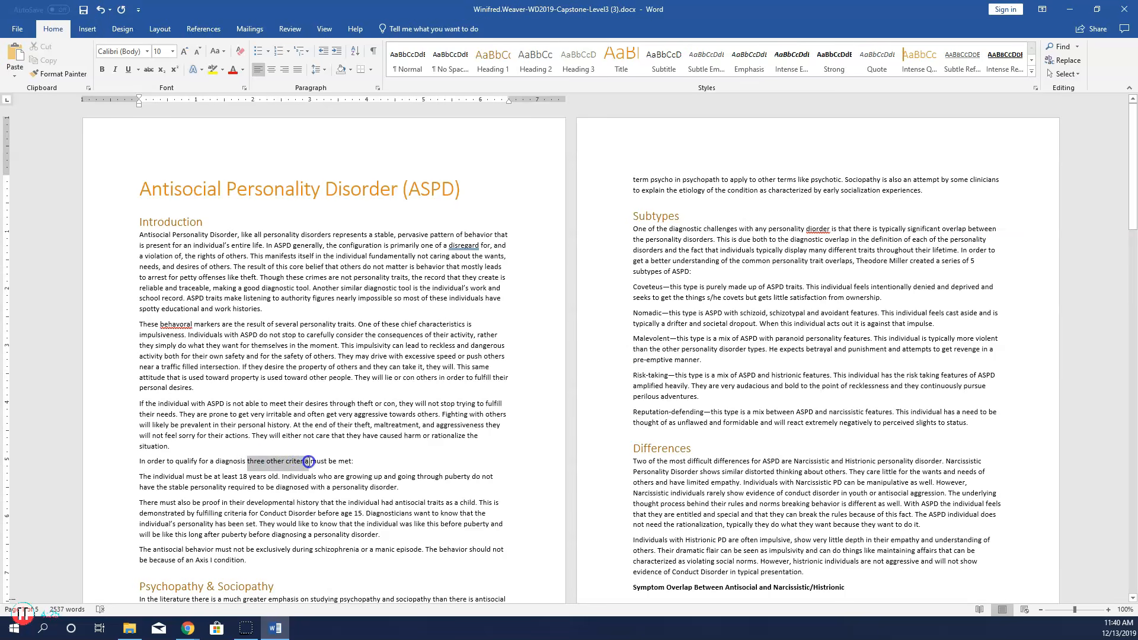
pyautogui.click(128, 69)
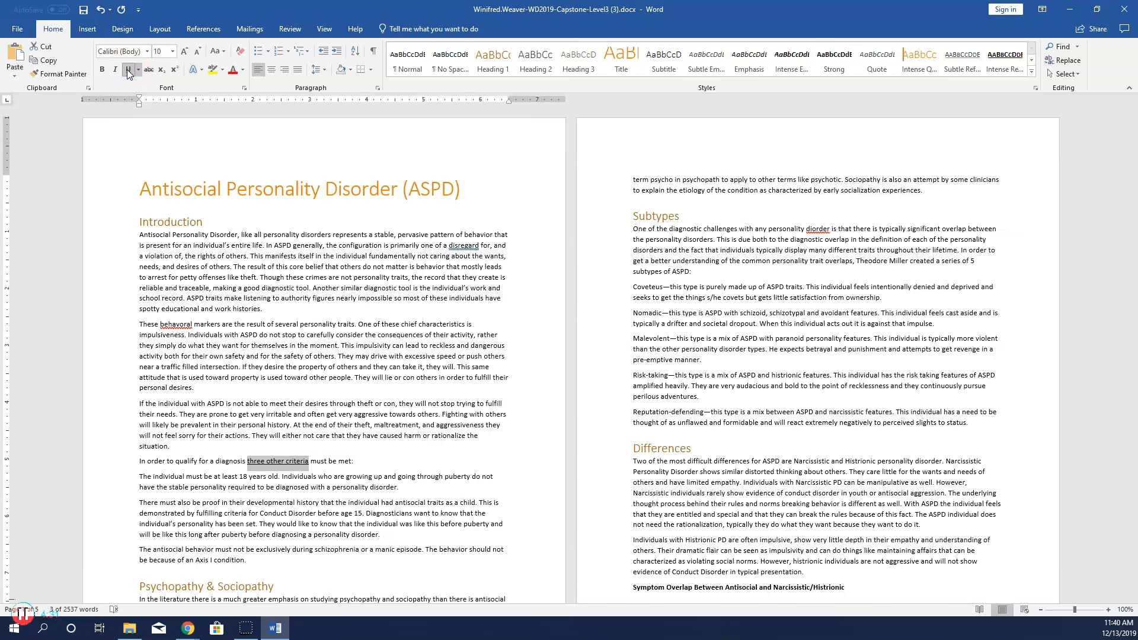
# Bold the word "Coveteus" at the start of the first subtype description in the Subtypes section
pyautogui.click(658, 217)
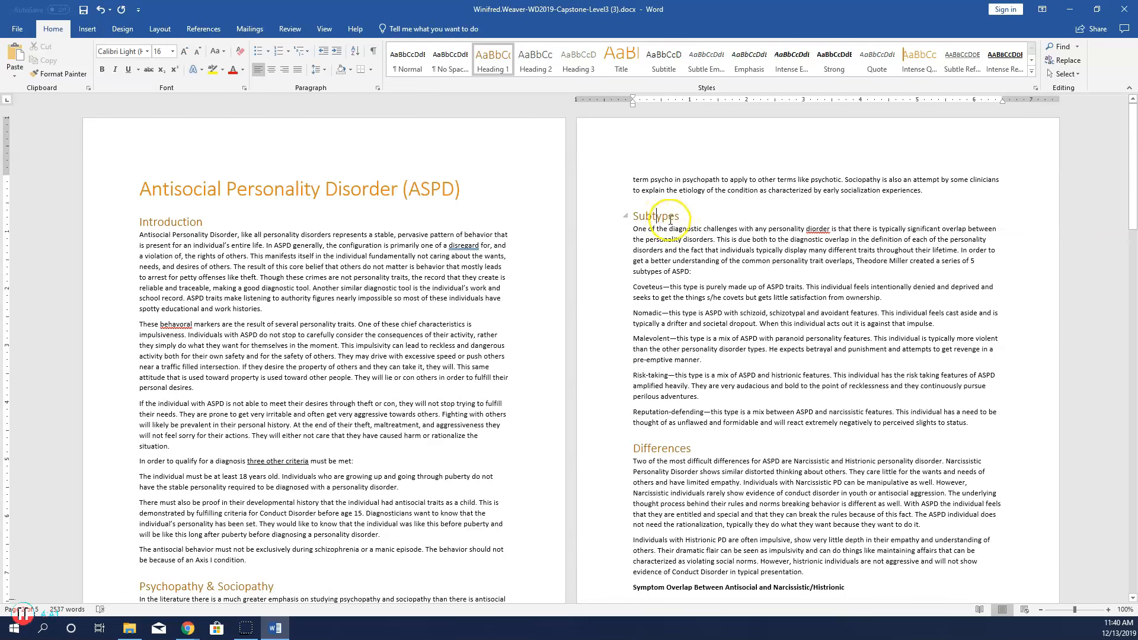
pyautogui.click(1108, 610)
pyautogui.click(1109, 610)
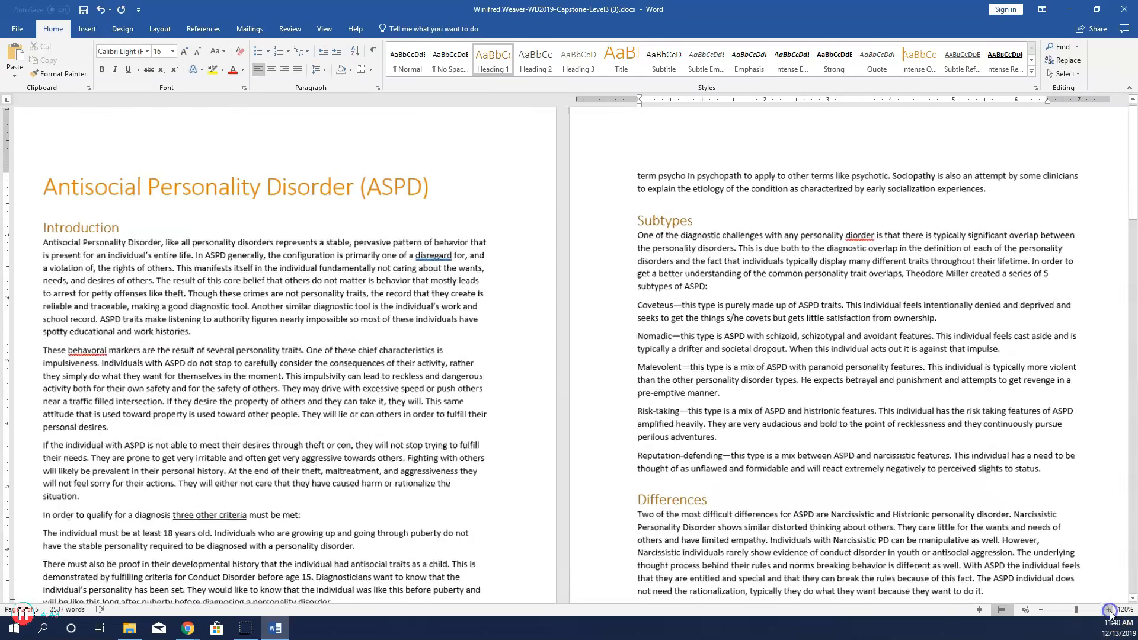
pyautogui.click(1109, 610)
pyautogui.click(1109, 611)
pyautogui.click(1108, 611)
pyautogui.click(1109, 611)
pyautogui.click(1108, 611)
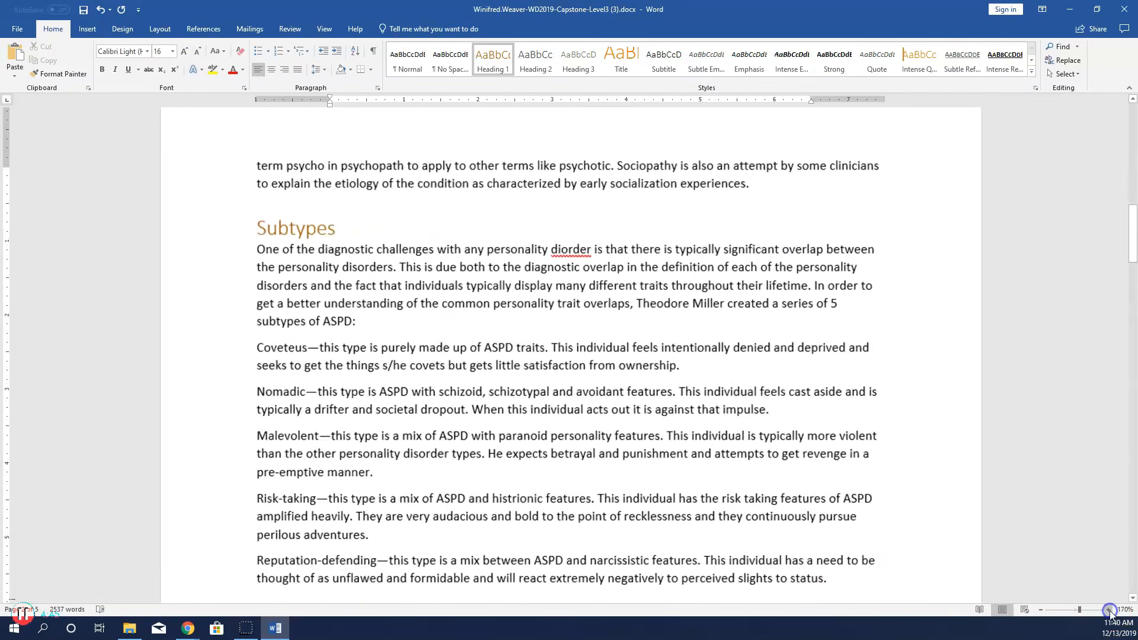
pyautogui.click(1109, 610)
pyautogui.scroll(-2, 304, 339)
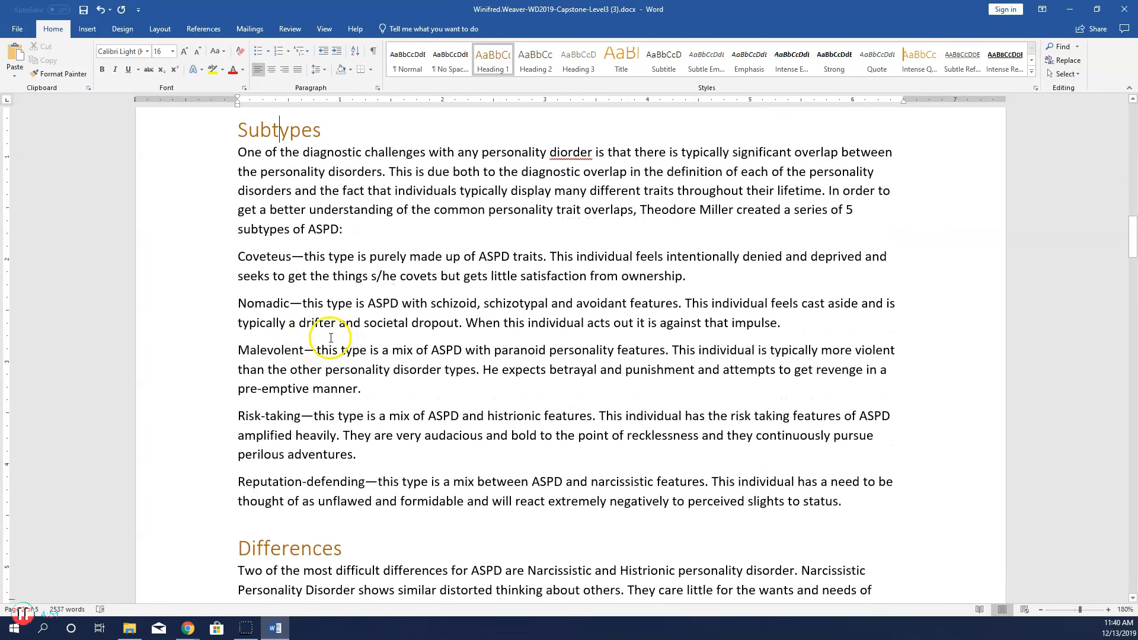
pyautogui.click(289, 258)
pyautogui.moveTo(289, 258); pyautogui.dragTo(238, 257)
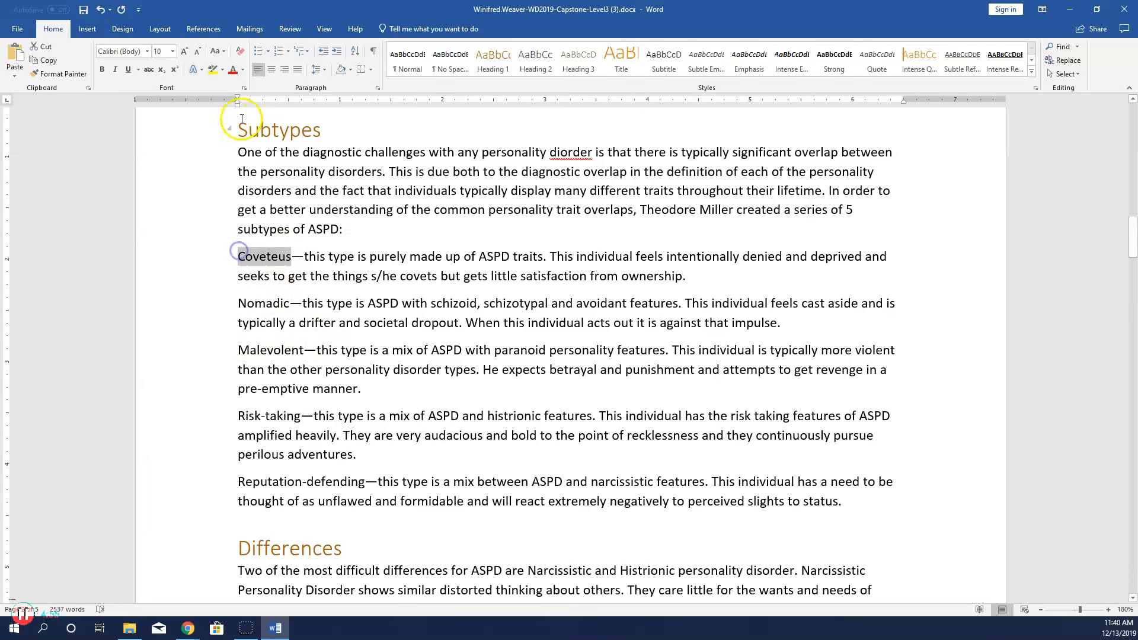
pyautogui.click(101, 70)
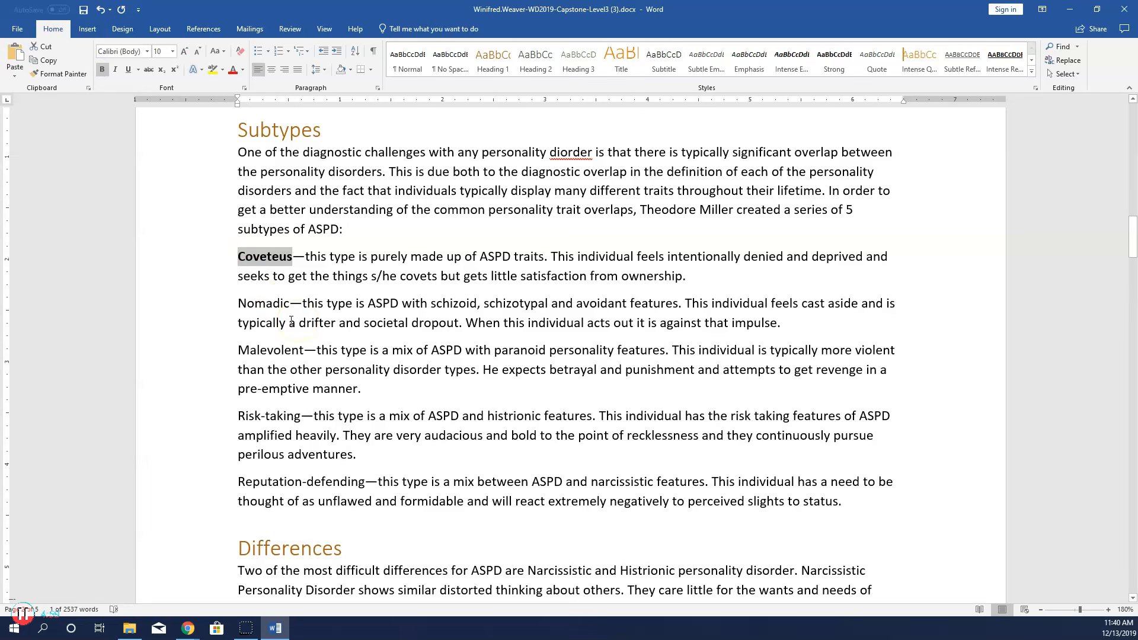
# Bold the subtype names "Nomadic", "Malevolent", "Risk-taking" and "Reputation-defending" at the start of their paragraphs in the Subtypes section
pyautogui.moveTo(290, 303); pyautogui.dragTo(237, 304)
pyautogui.click(103, 71)
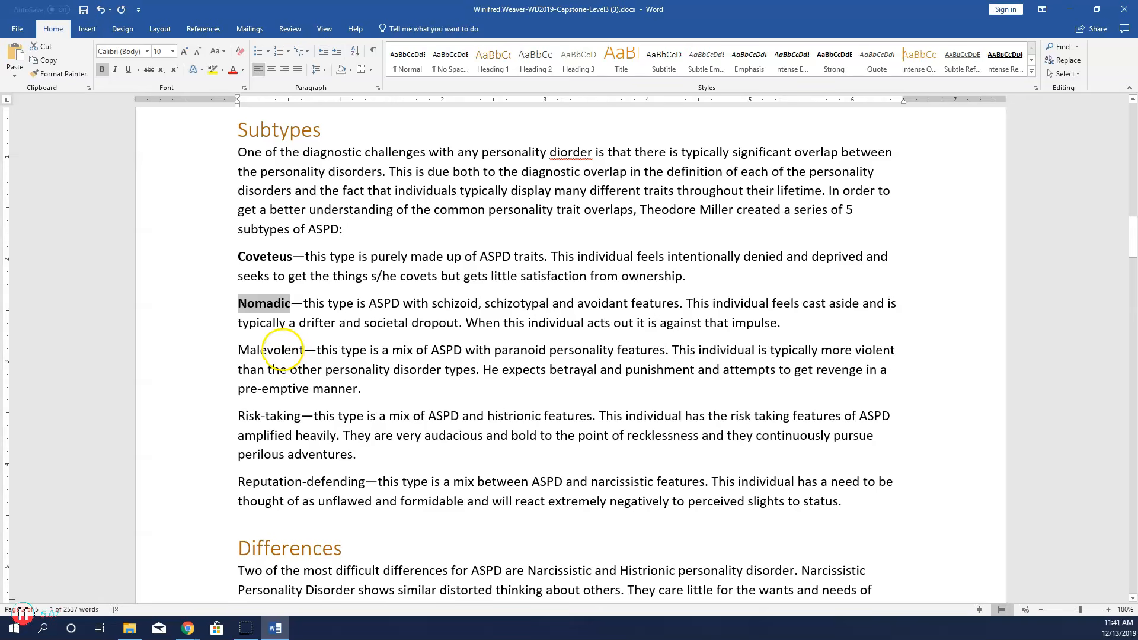
pyautogui.moveTo(303, 351); pyautogui.dragTo(237, 351)
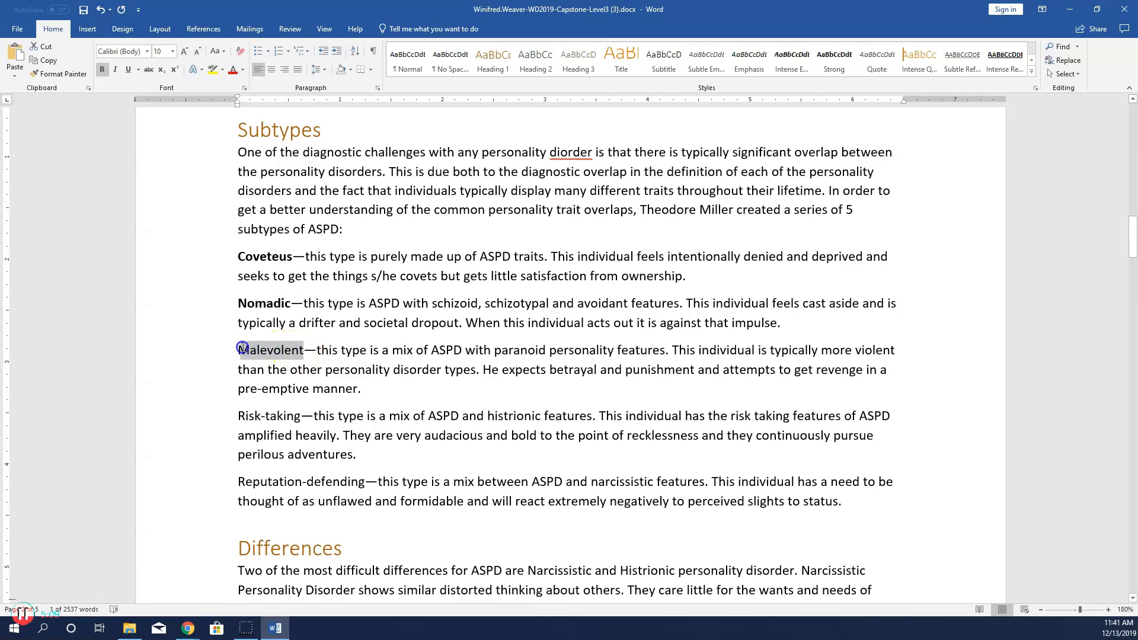
pyautogui.click(103, 71)
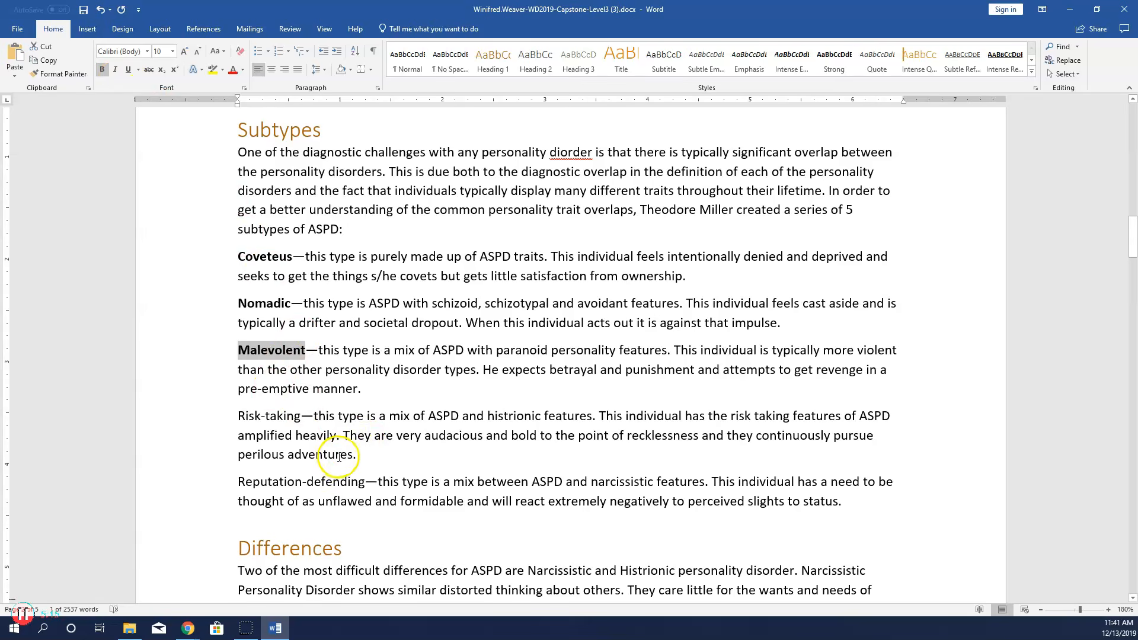
pyautogui.moveTo(300, 415); pyautogui.dragTo(237, 416)
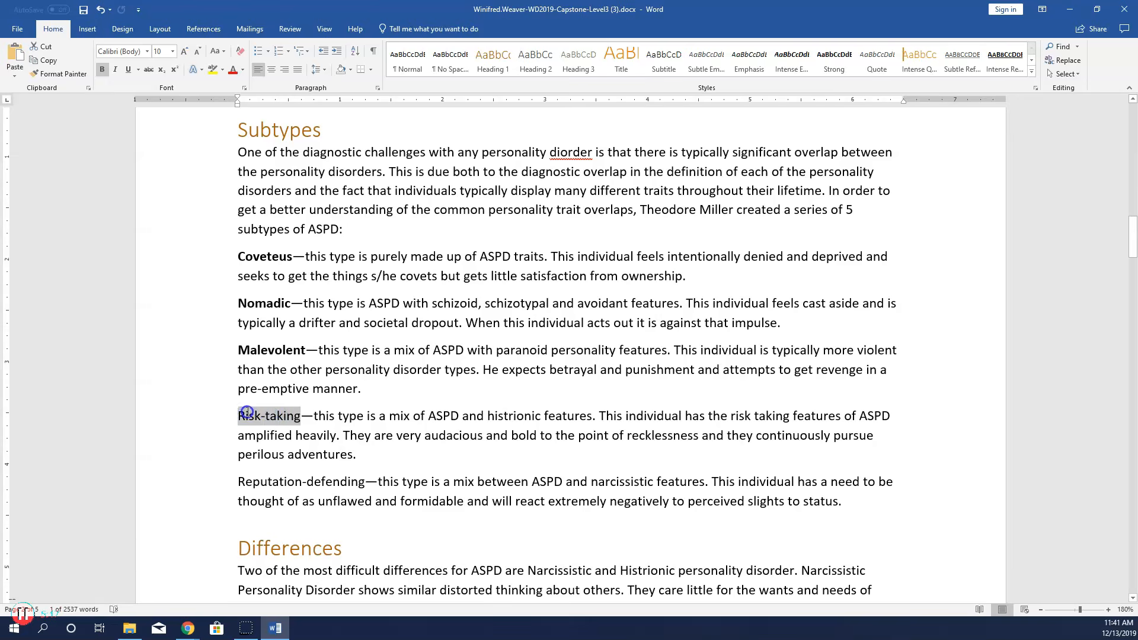
pyautogui.click(102, 70)
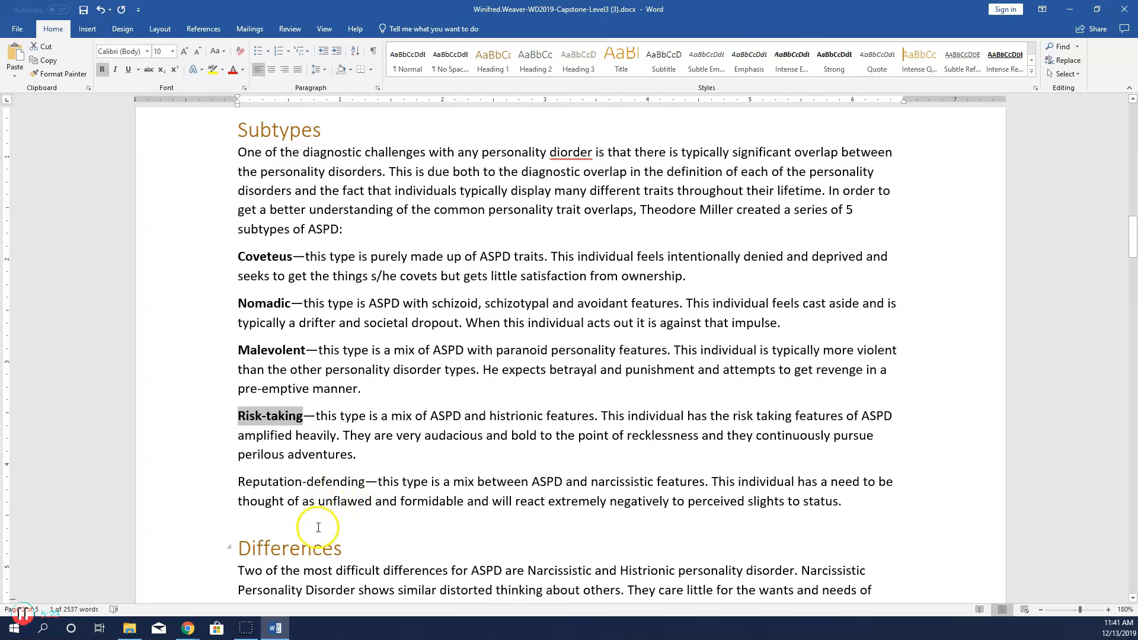
pyautogui.moveTo(237, 482); pyautogui.dragTo(335, 484)
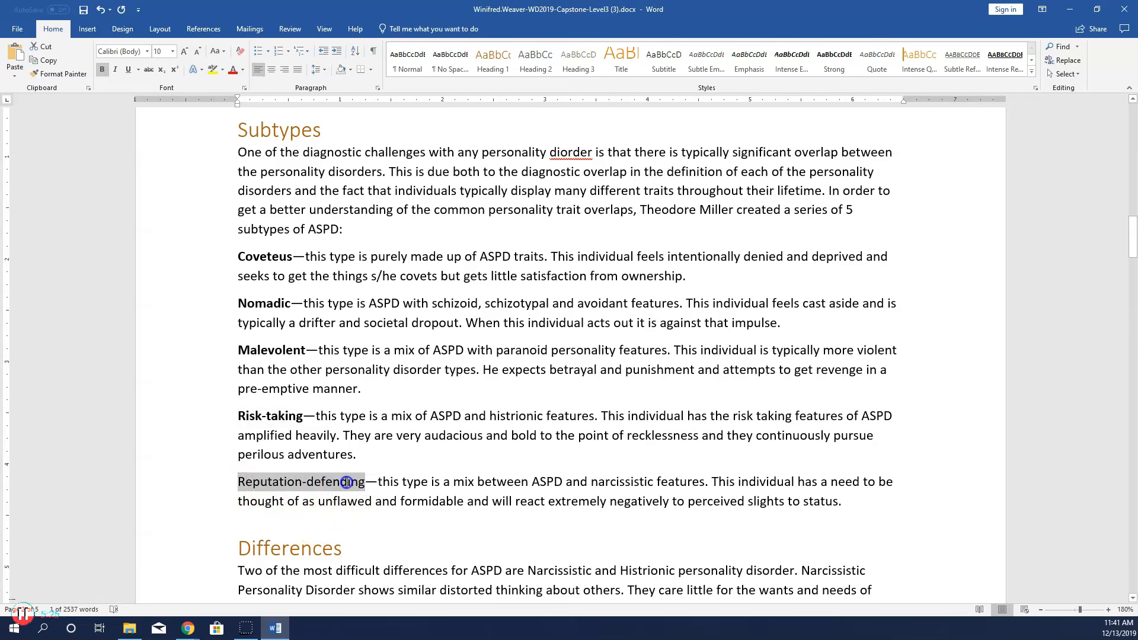
pyautogui.click(102, 69)
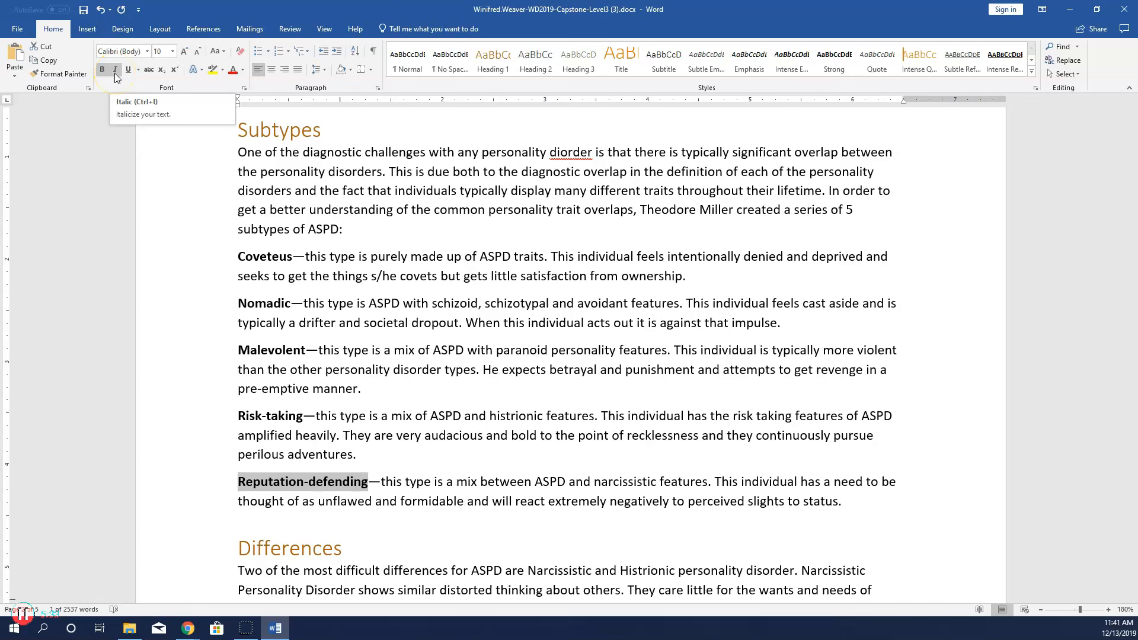
# Format the paper's title at the start of the document in Calibri (Body) at 26 pt and center it
pyautogui.hotkey('ctrl', 'Home')
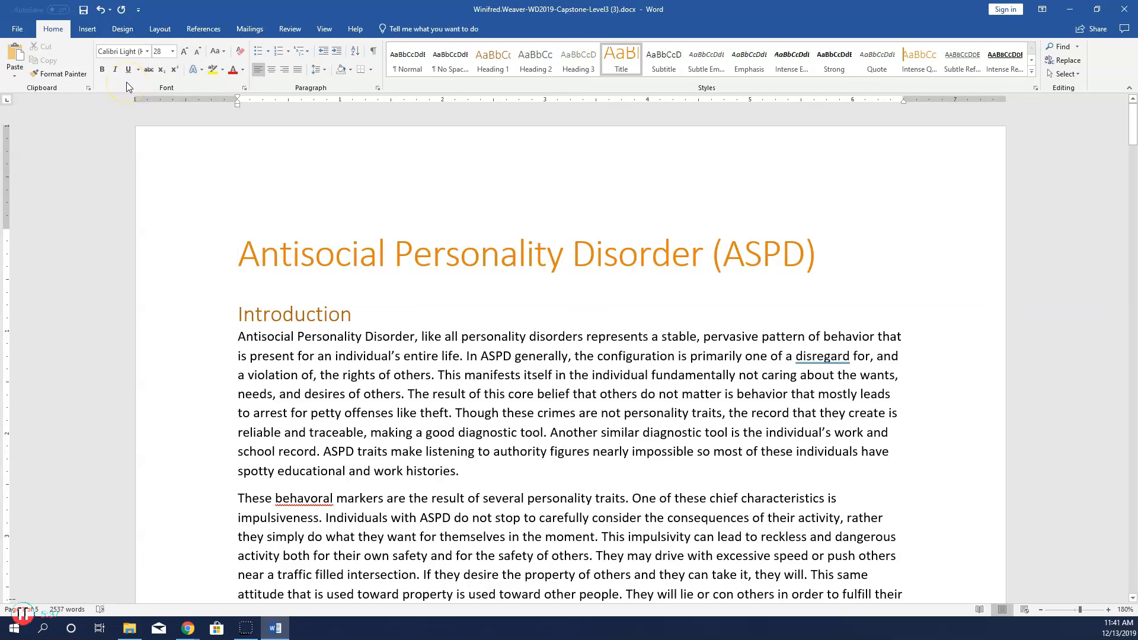
pyautogui.moveTo(238, 254); pyautogui.dragTo(825, 248)
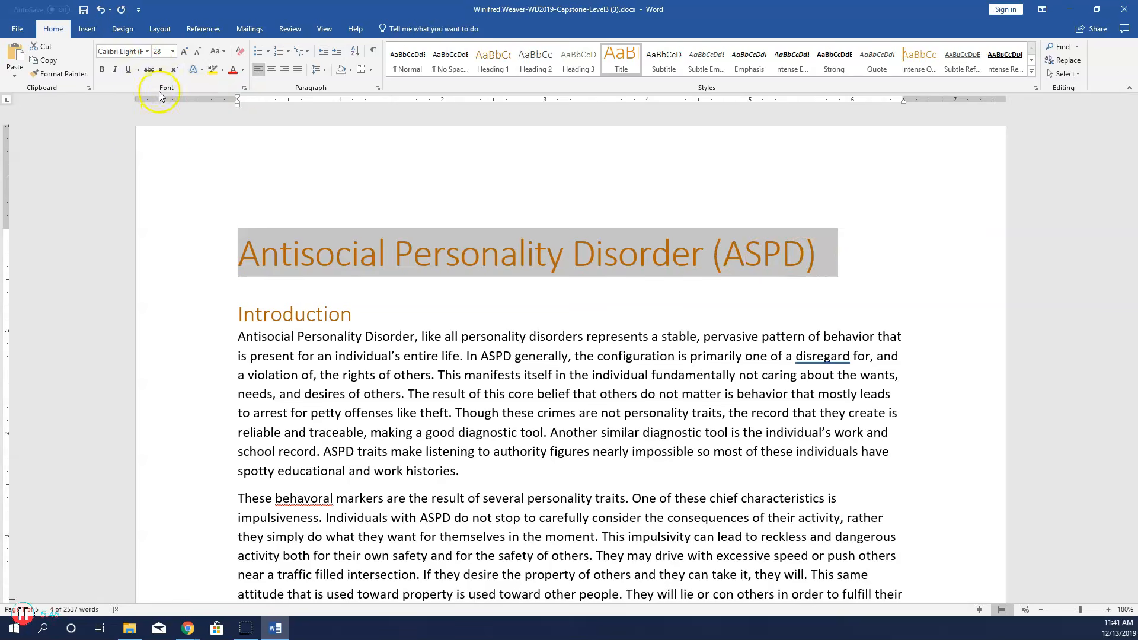
pyautogui.click(147, 51)
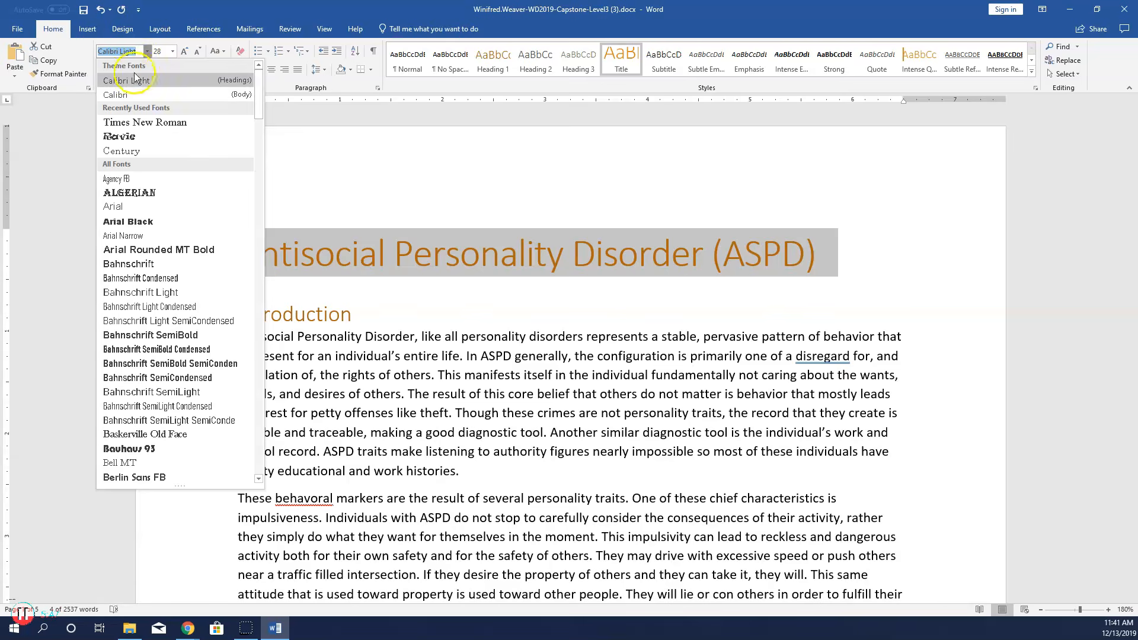
pyautogui.click(124, 95)
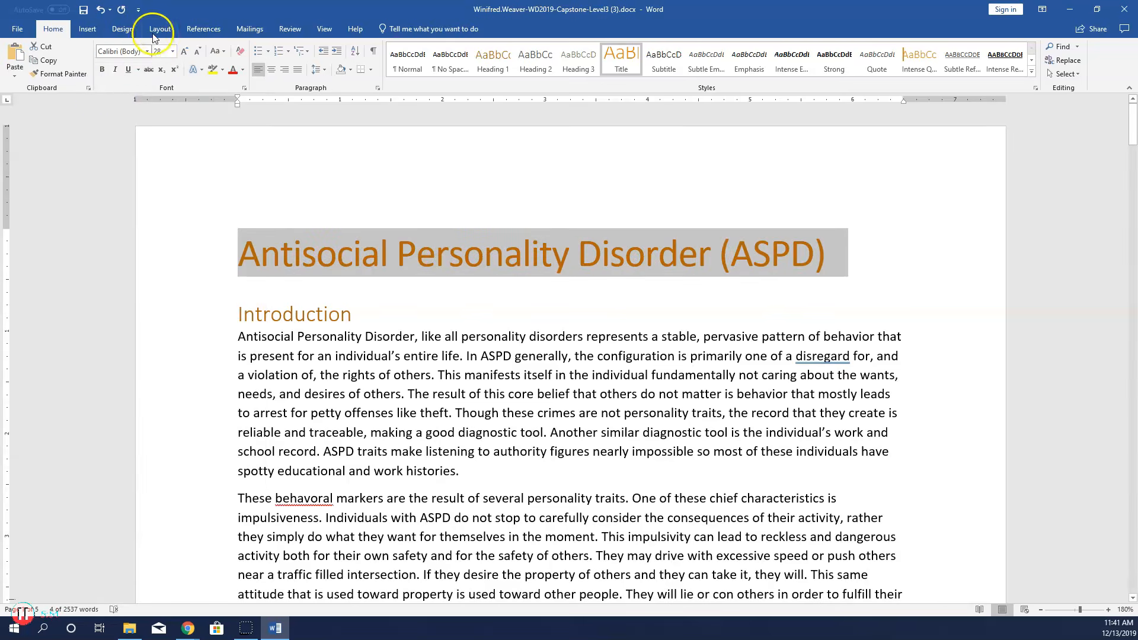
pyautogui.click(173, 51)
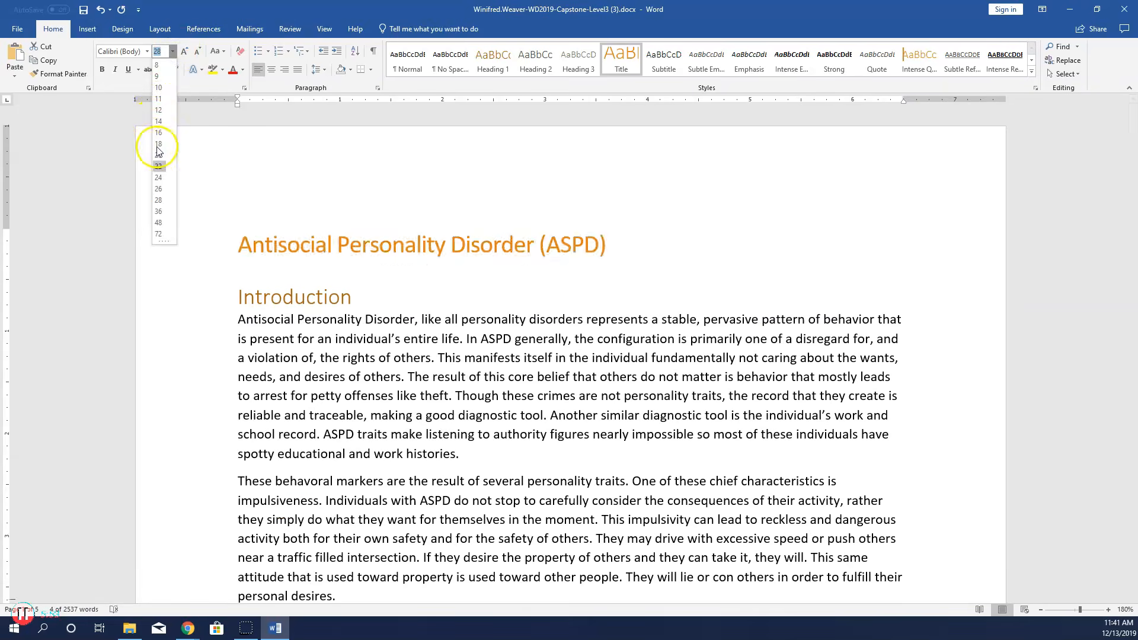
pyautogui.click(160, 188)
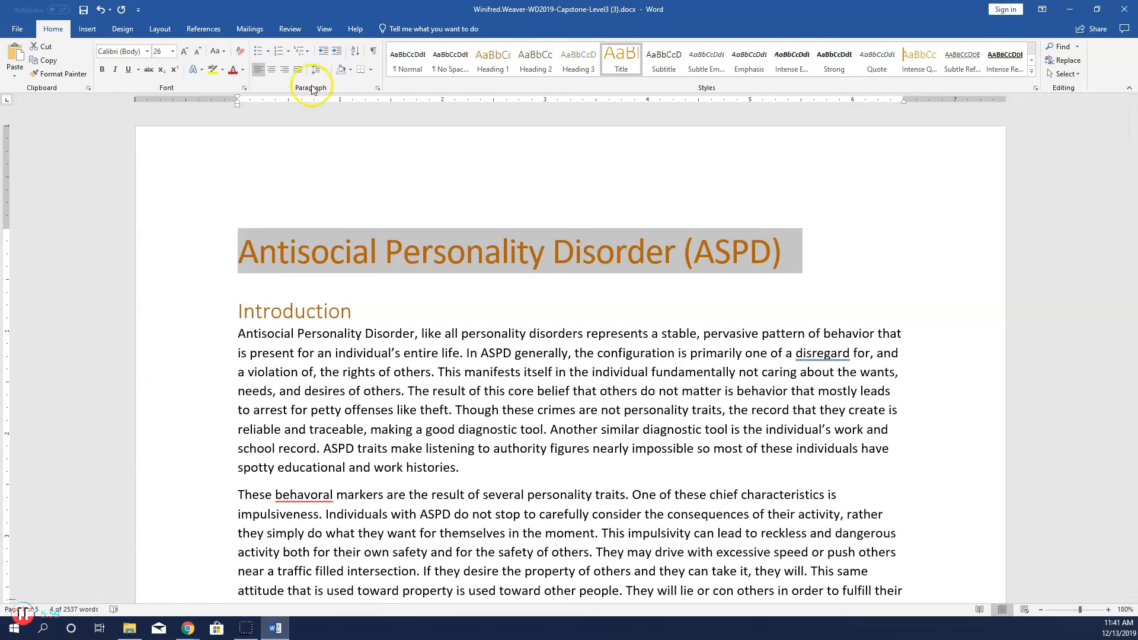
pyautogui.click(272, 70)
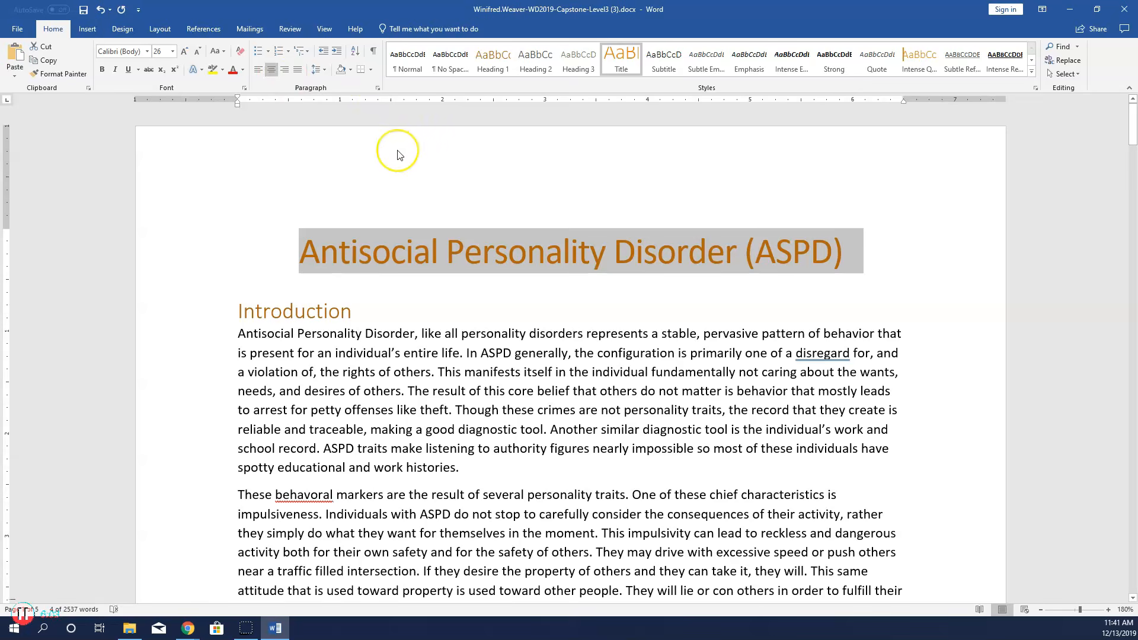
# Set the line spacing of the entire document to 1.15
pyautogui.hotkey('ctrl', 'a')
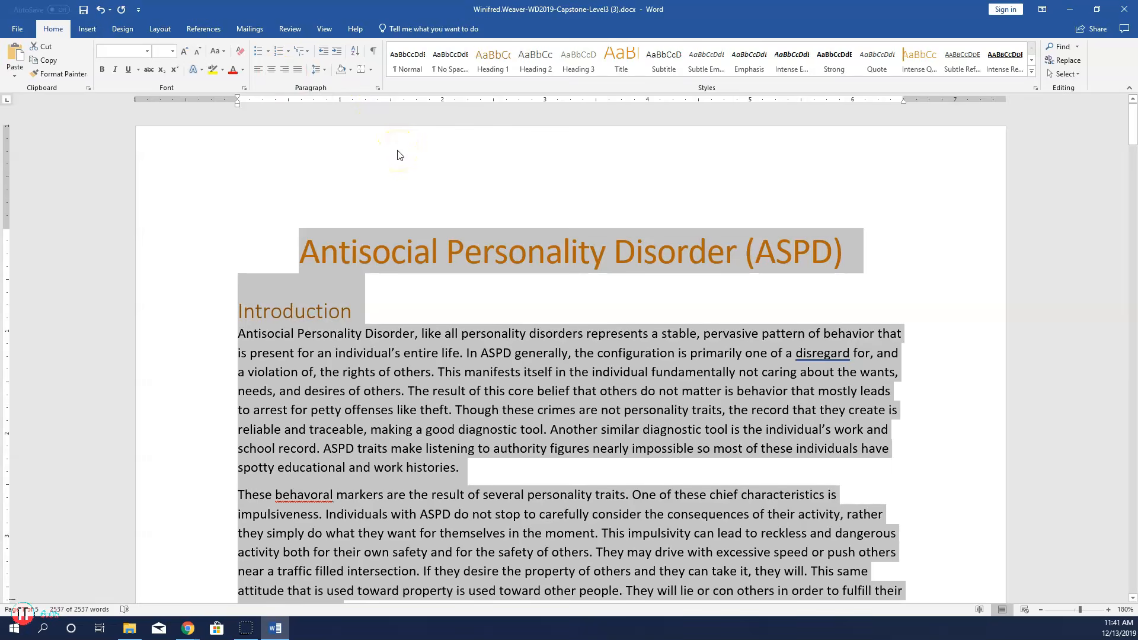
pyautogui.click(326, 70)
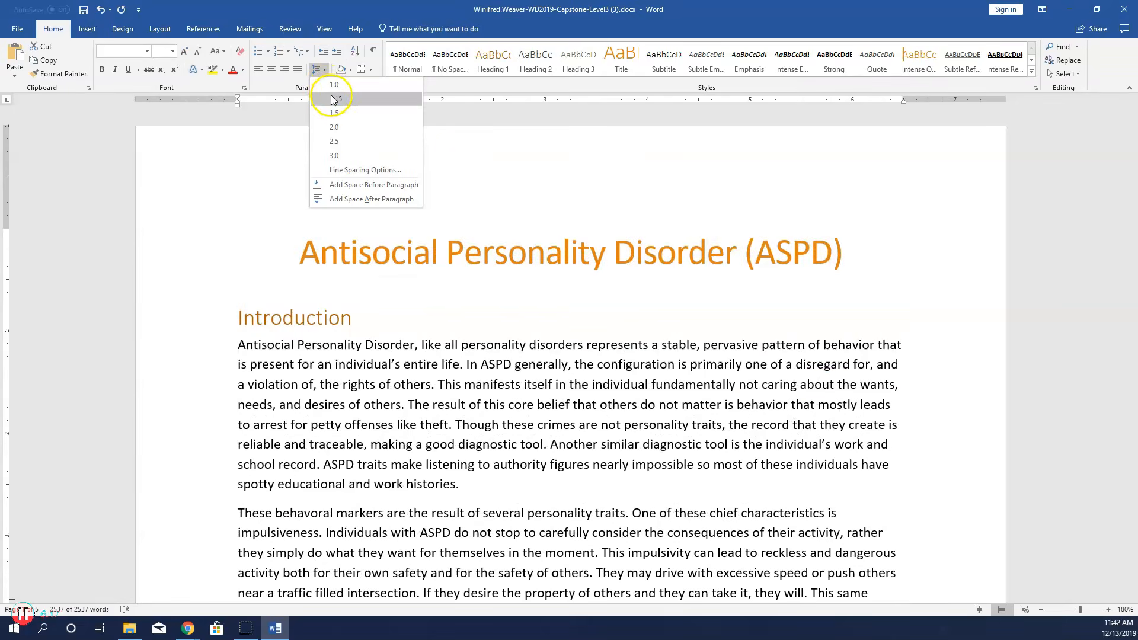
pyautogui.click(334, 99)
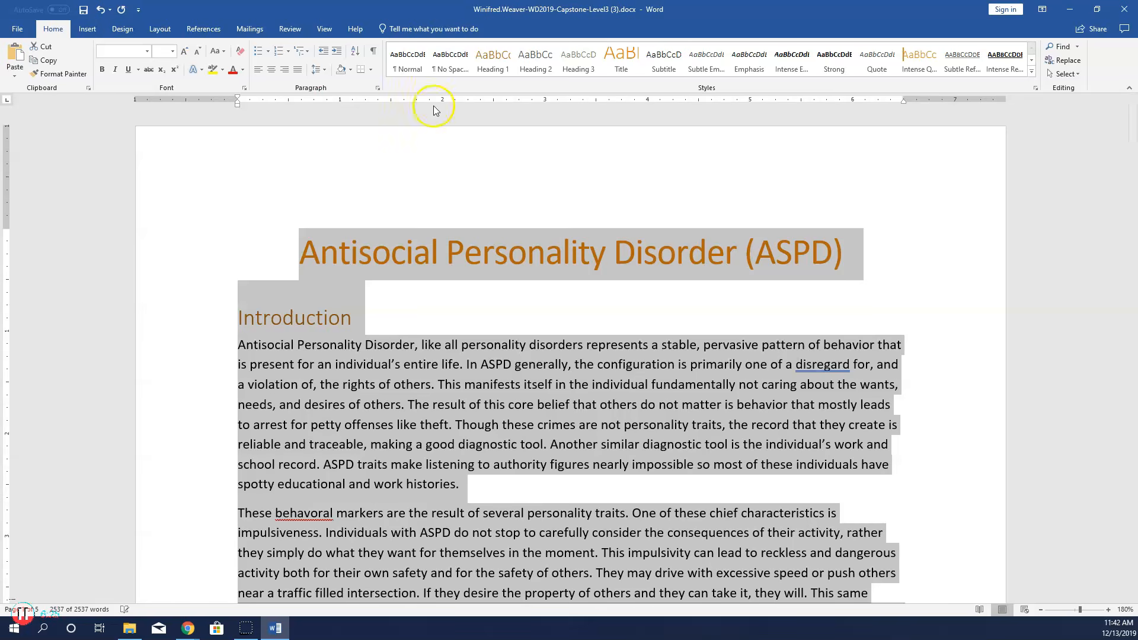
# Search the document for the abbreviation "APD"
pyautogui.click(1077, 47)
pyautogui.click(1047, 68)
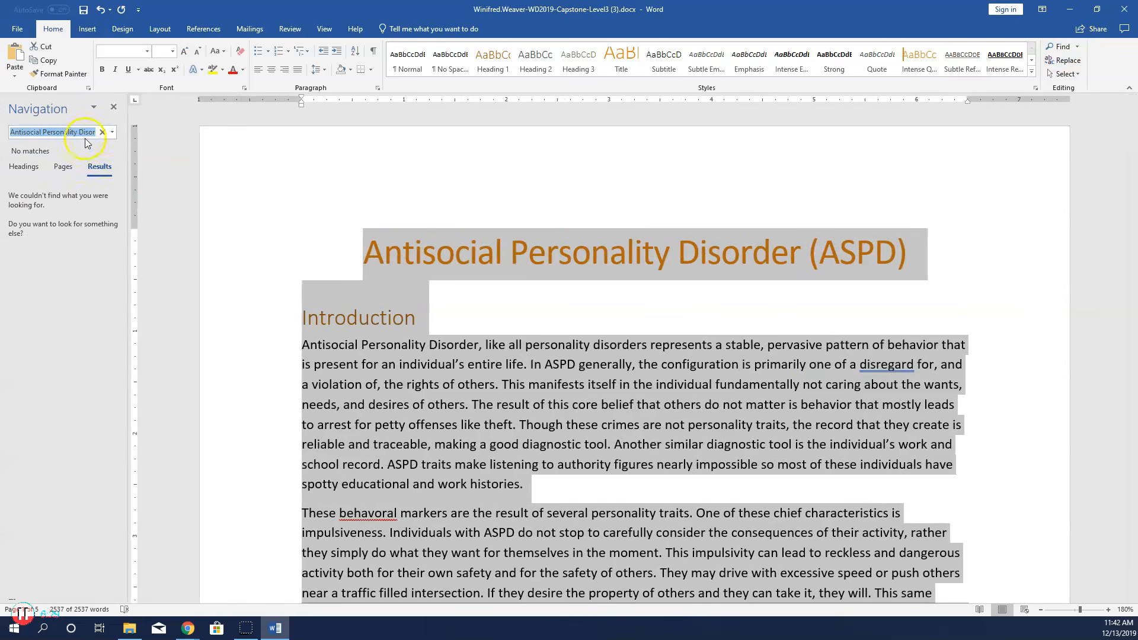
pyautogui.write('APD')
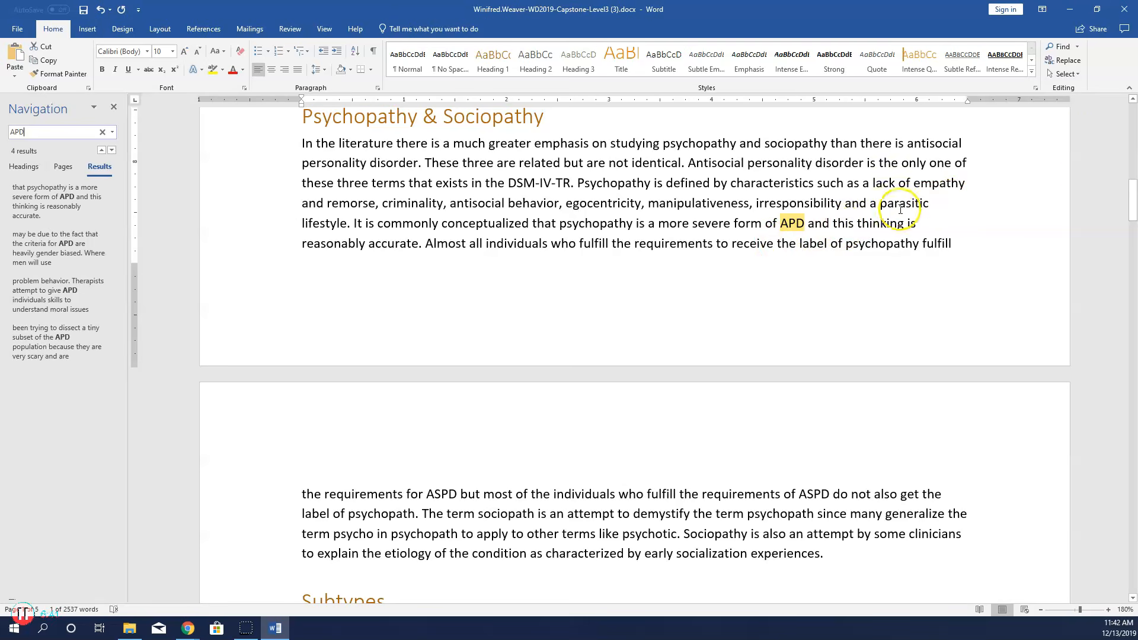
# Replace every "APD" in the document with "ASPD", and close the search results
pyautogui.click(1074, 64)
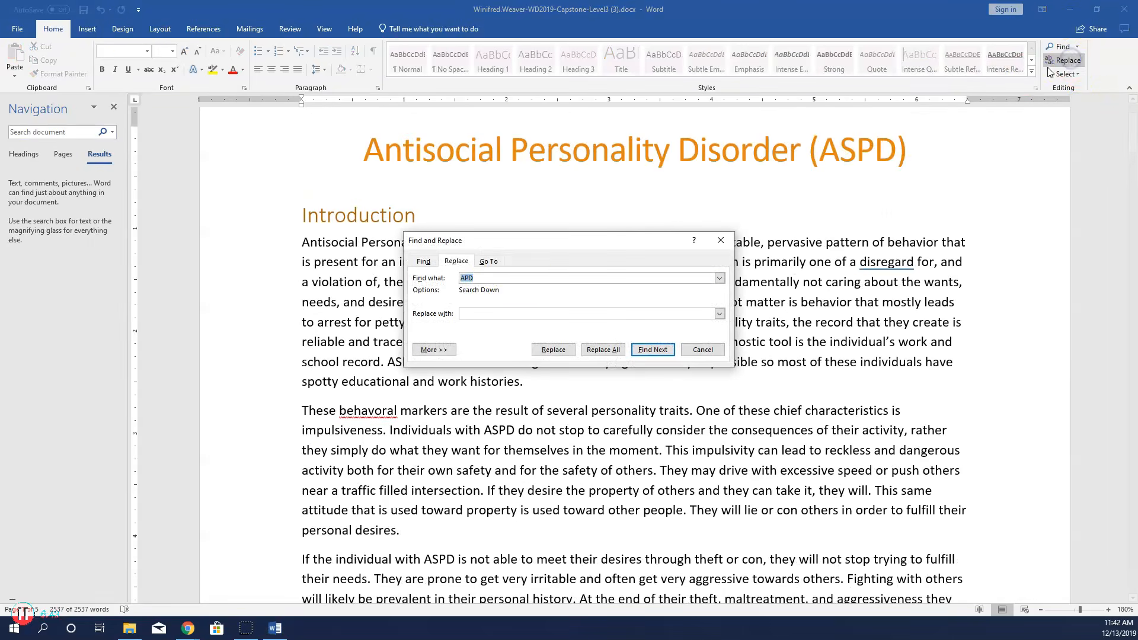
pyautogui.click(473, 314)
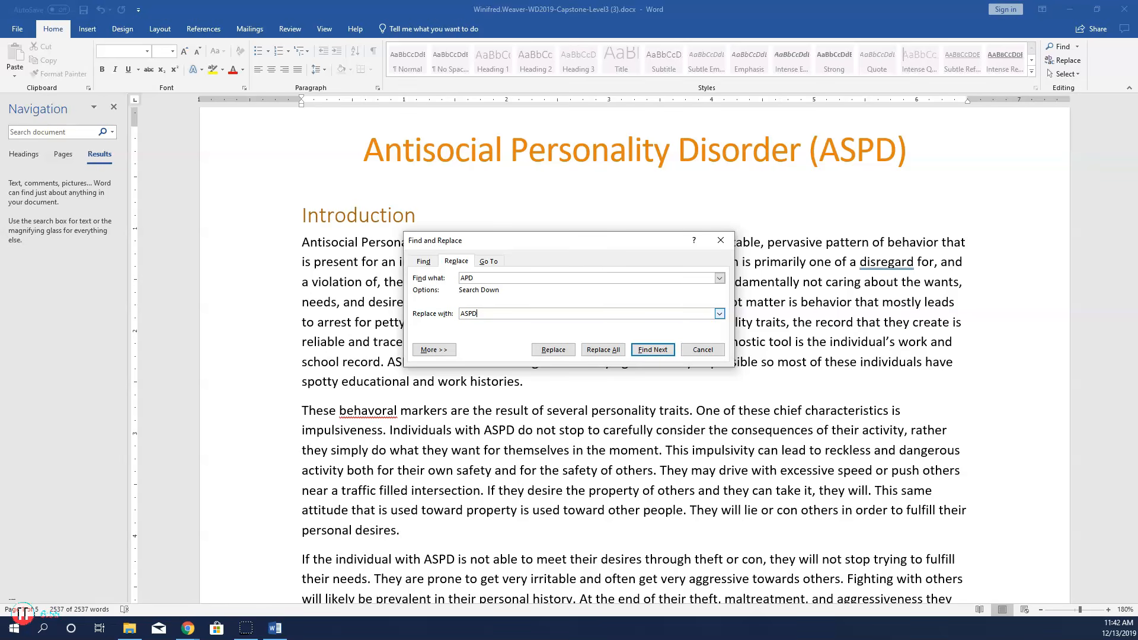
pyautogui.click(602, 350)
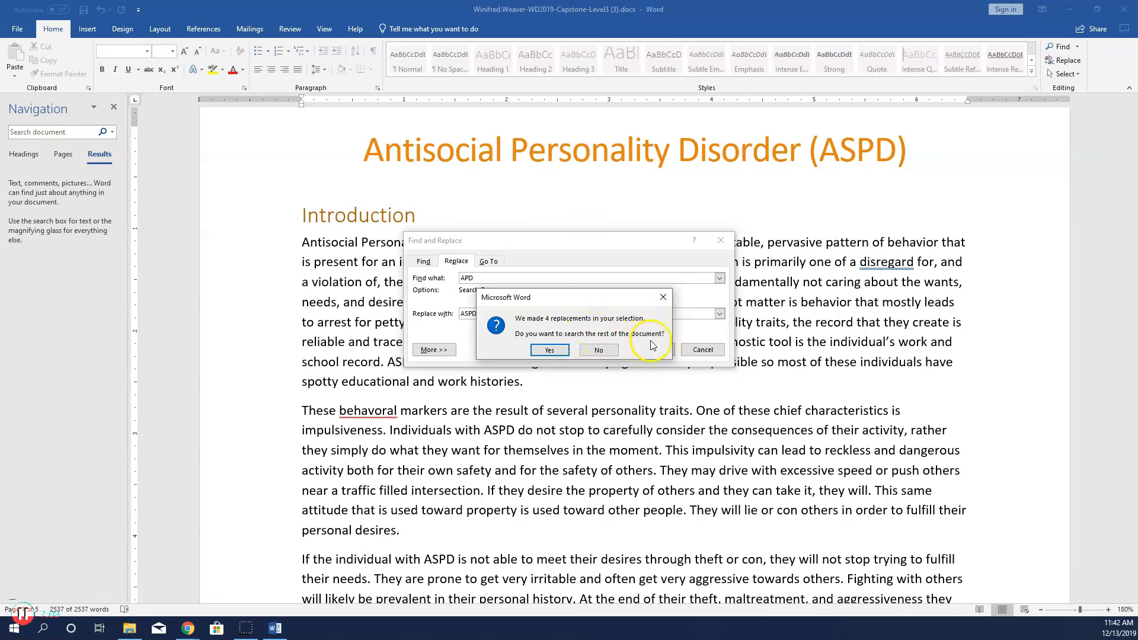
pyautogui.click(598, 351)
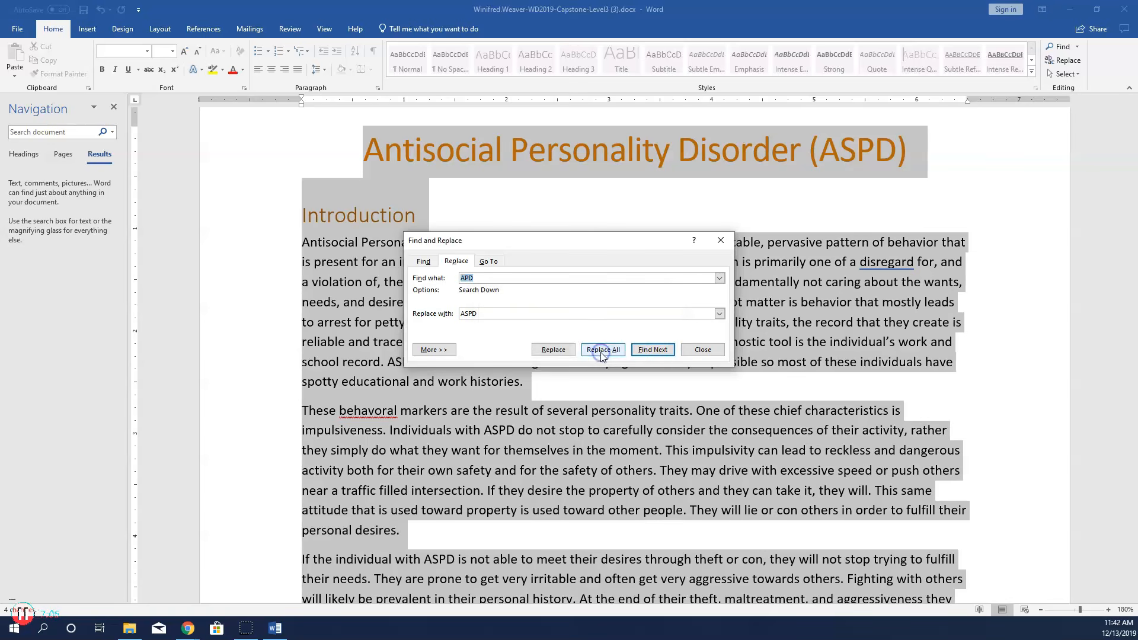
pyautogui.click(705, 350)
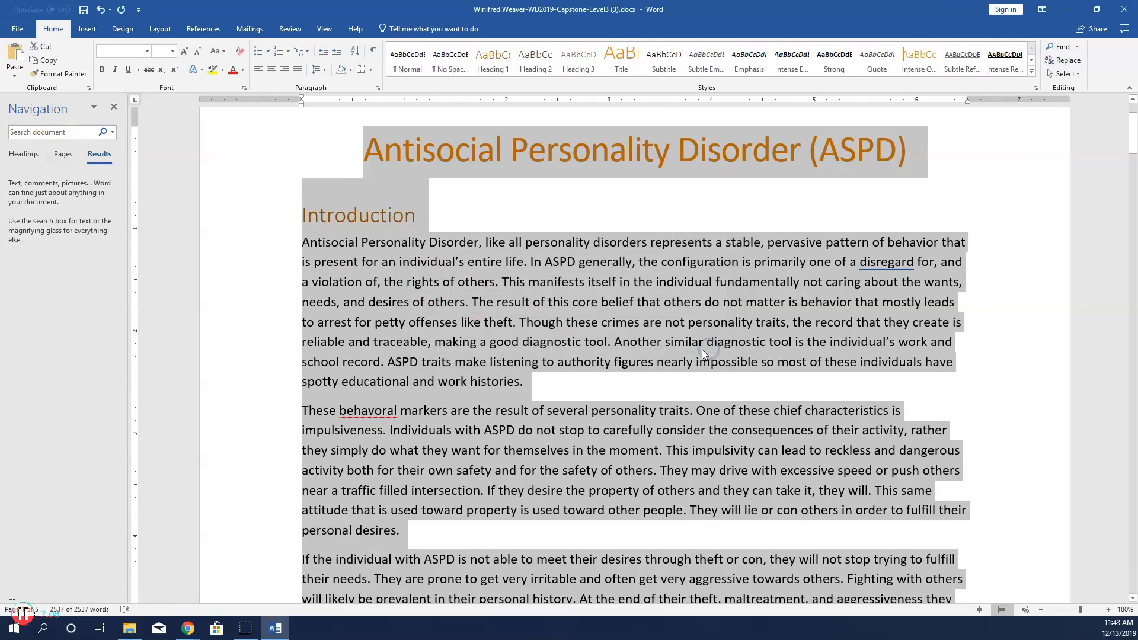
pyautogui.click(115, 108)
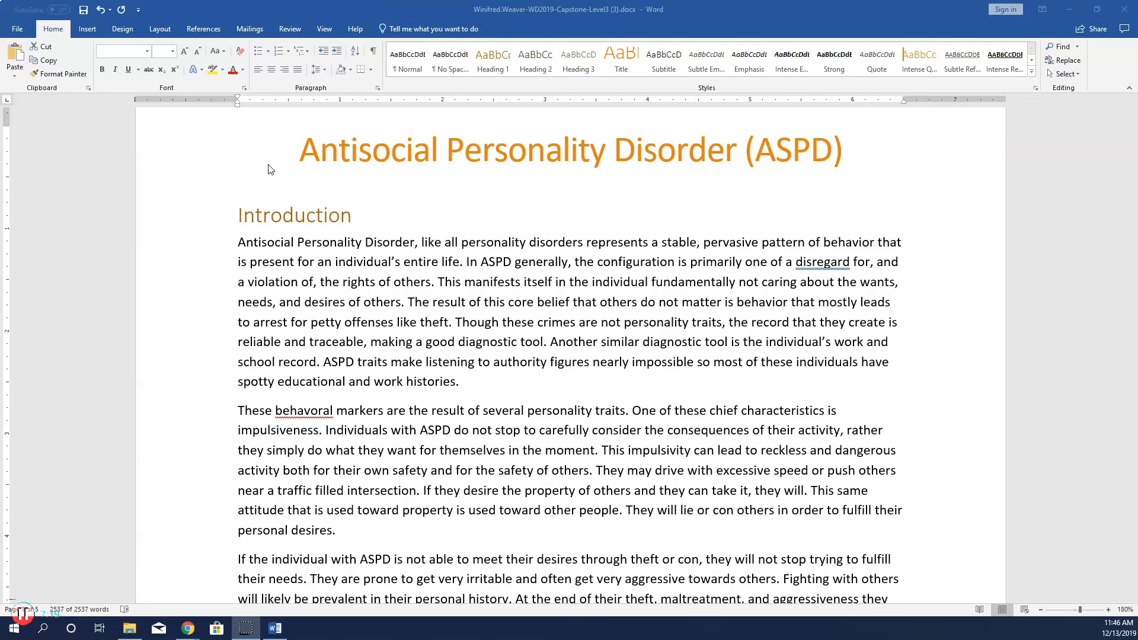
pyautogui.hotkey('ctrl', 'a')
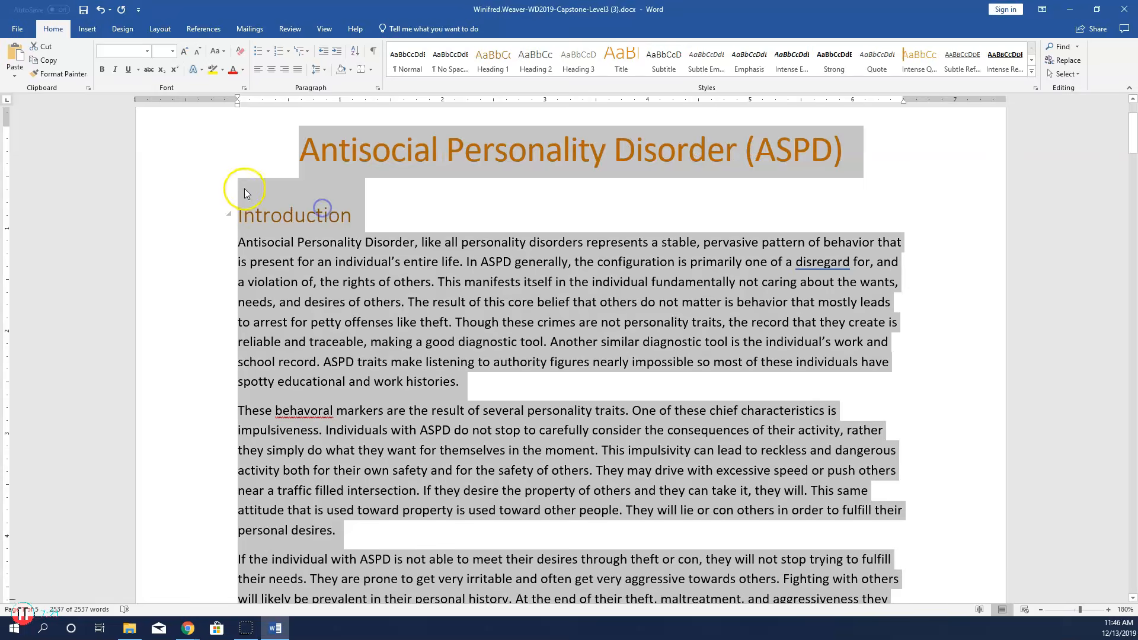
pyautogui.click(338, 192)
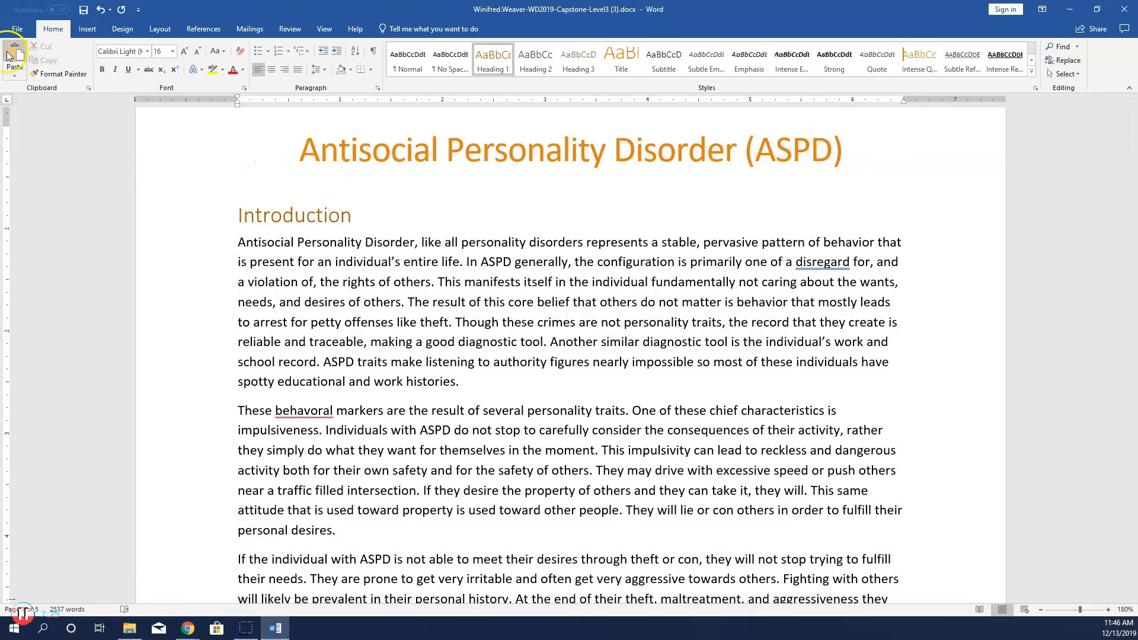
# Add an AutoCorrect entry in the proofing options that replaces "APD" with "ASPD"
pyautogui.click(15, 31)
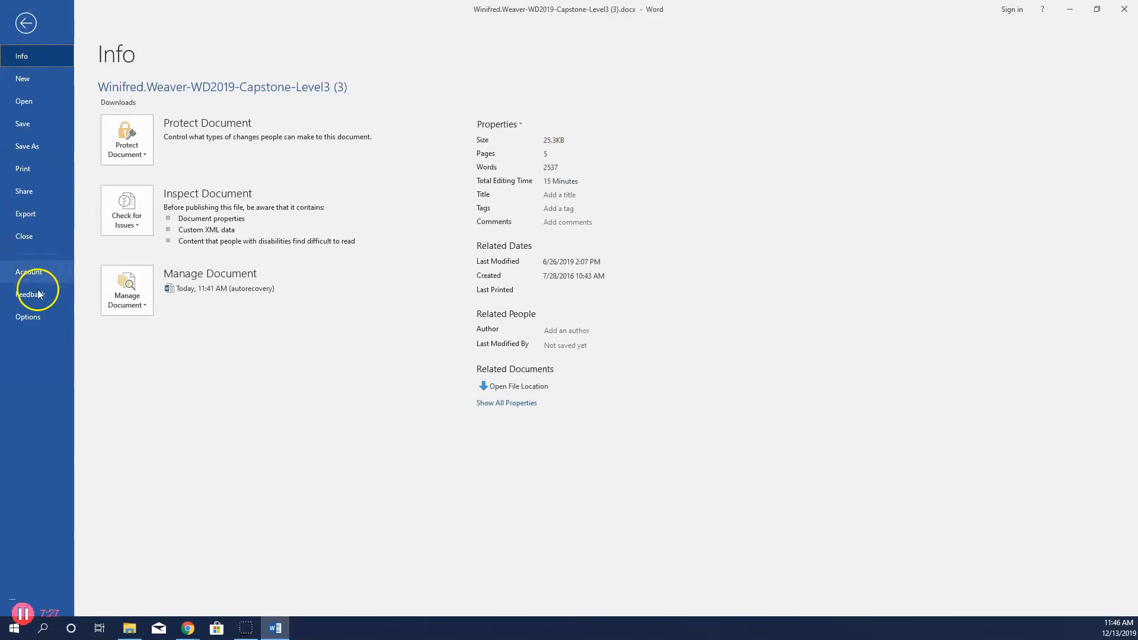
pyautogui.click(30, 317)
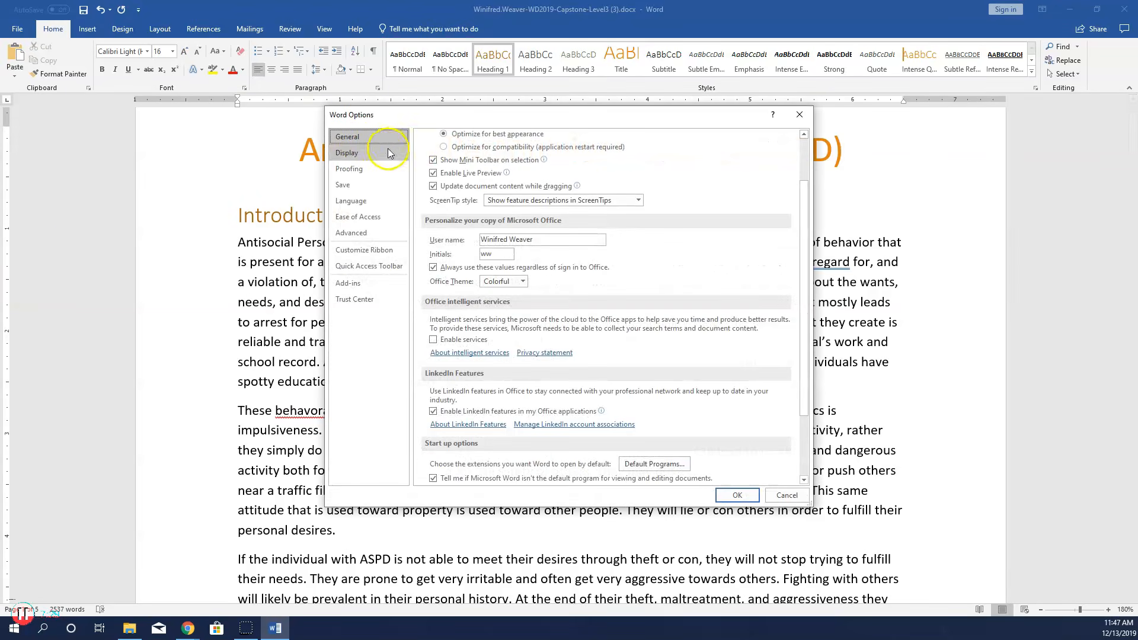
pyautogui.click(349, 169)
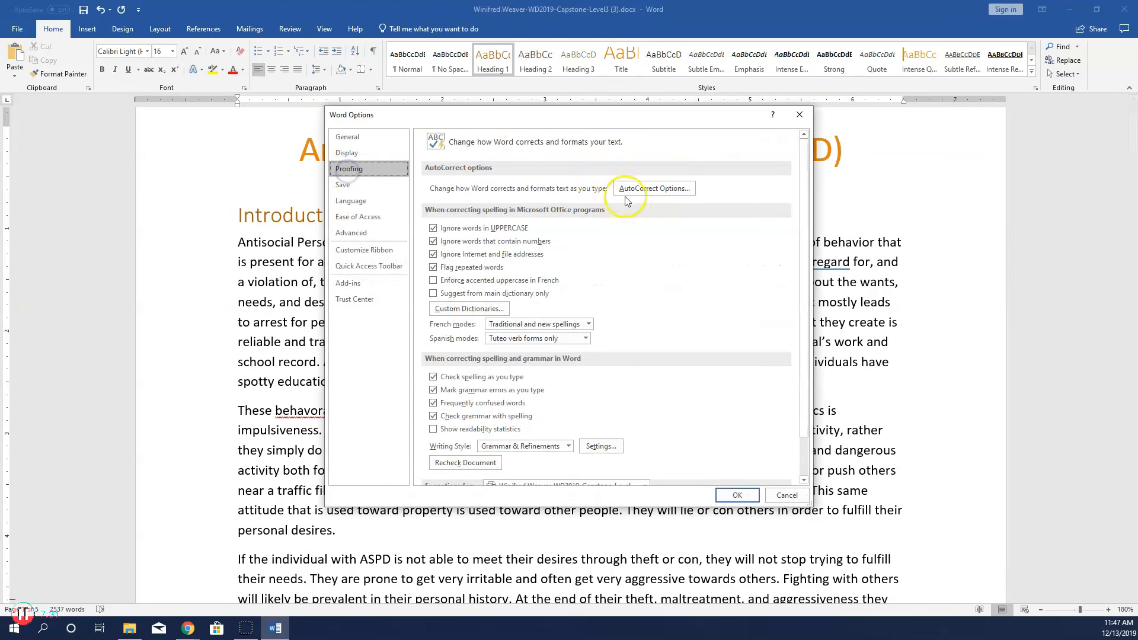
pyautogui.click(654, 190)
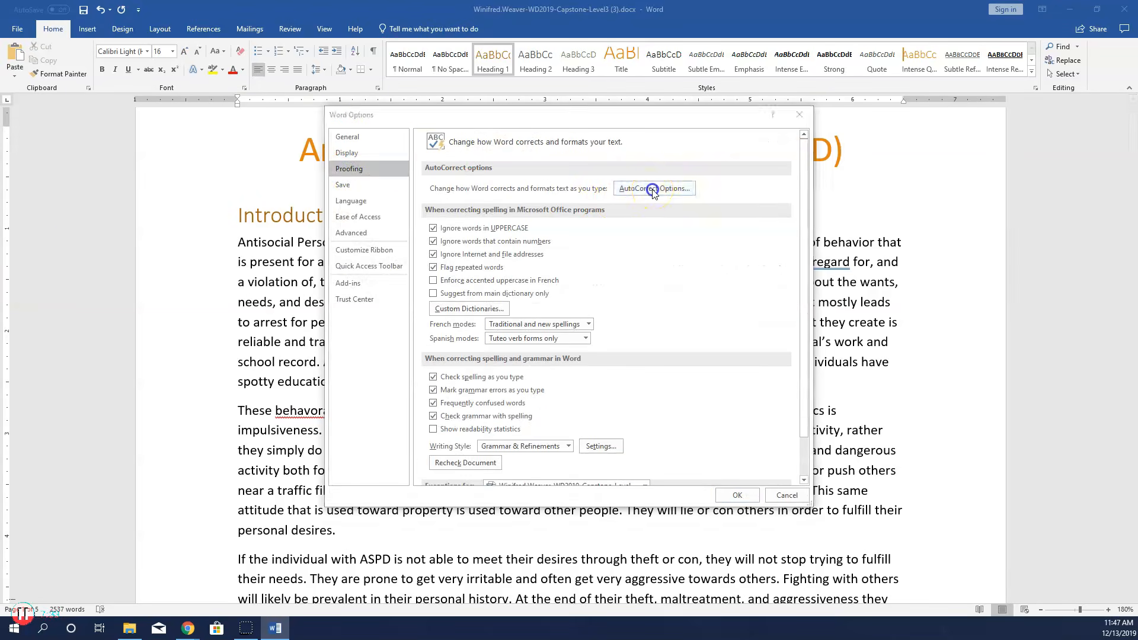
pyautogui.click(467, 308)
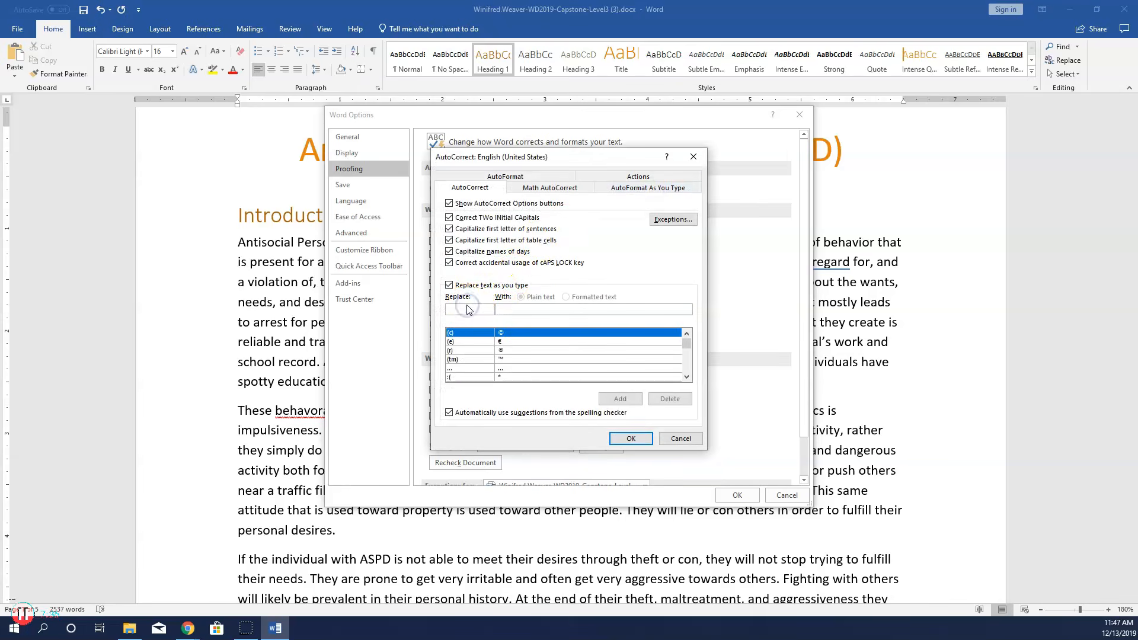
pyautogui.write('APD')
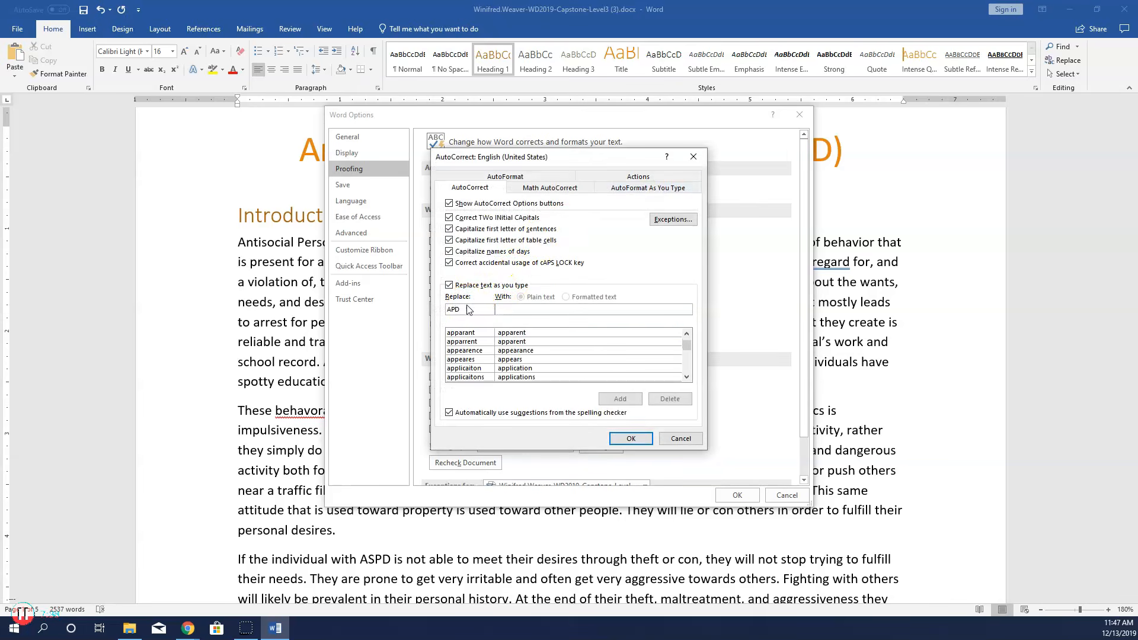
pyautogui.click(508, 308)
pyautogui.write('ASPD')
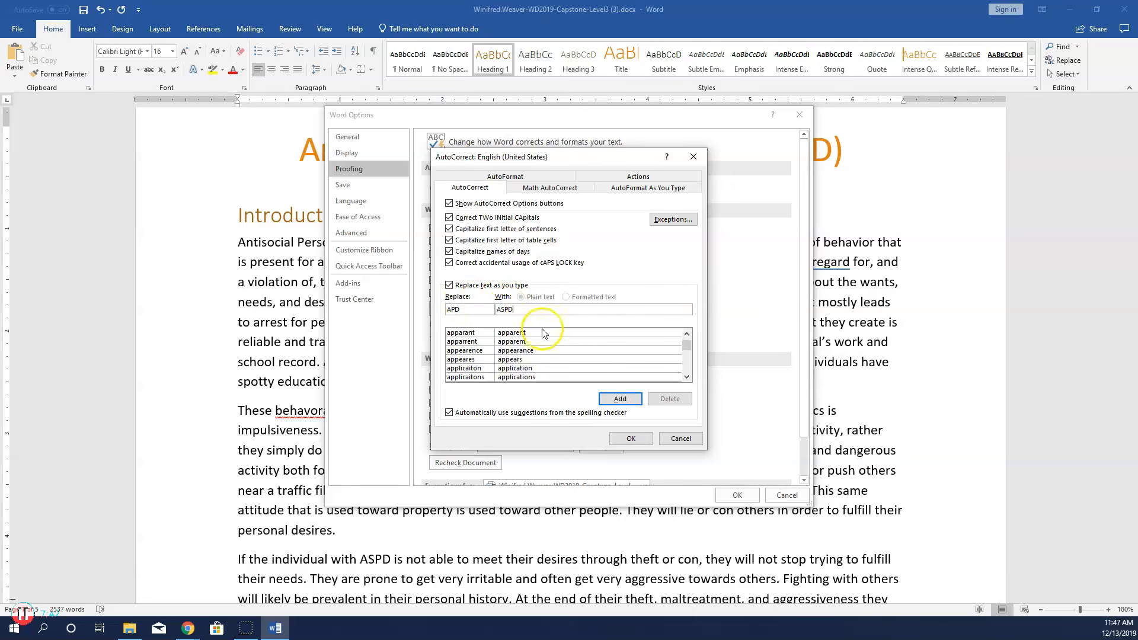
pyautogui.click(629, 401)
pyautogui.click(630, 439)
pyautogui.click(736, 495)
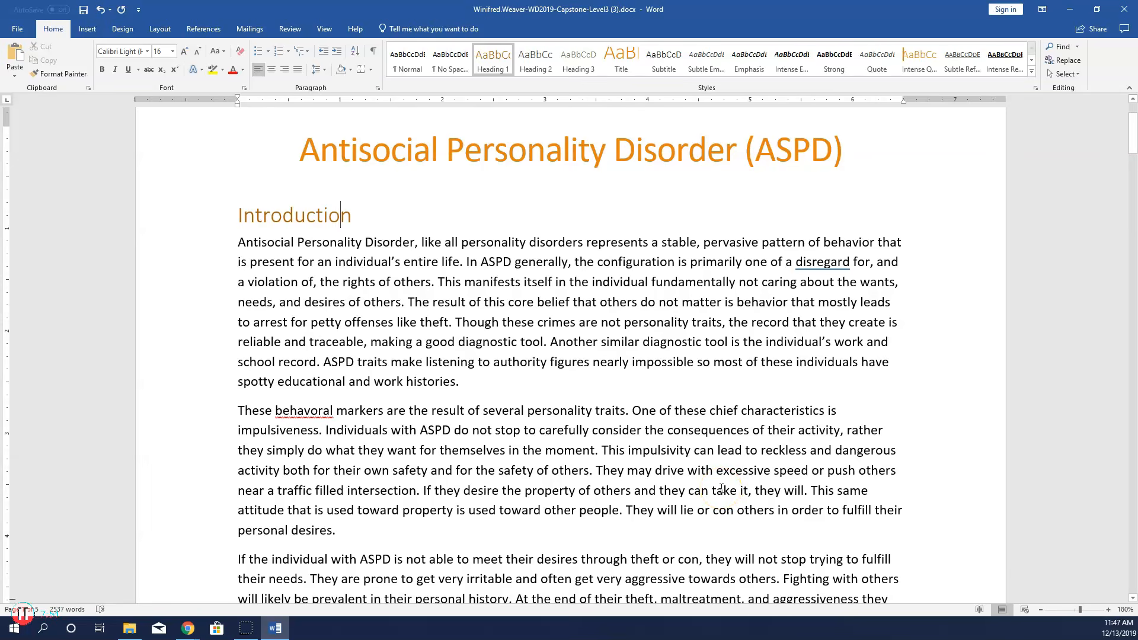
# Insert "(ASPD)" after "Antisocial Personality Disorder" in the Introduction's first sentence, using the APD AutoCorrect entry
pyautogui.click(240, 241)
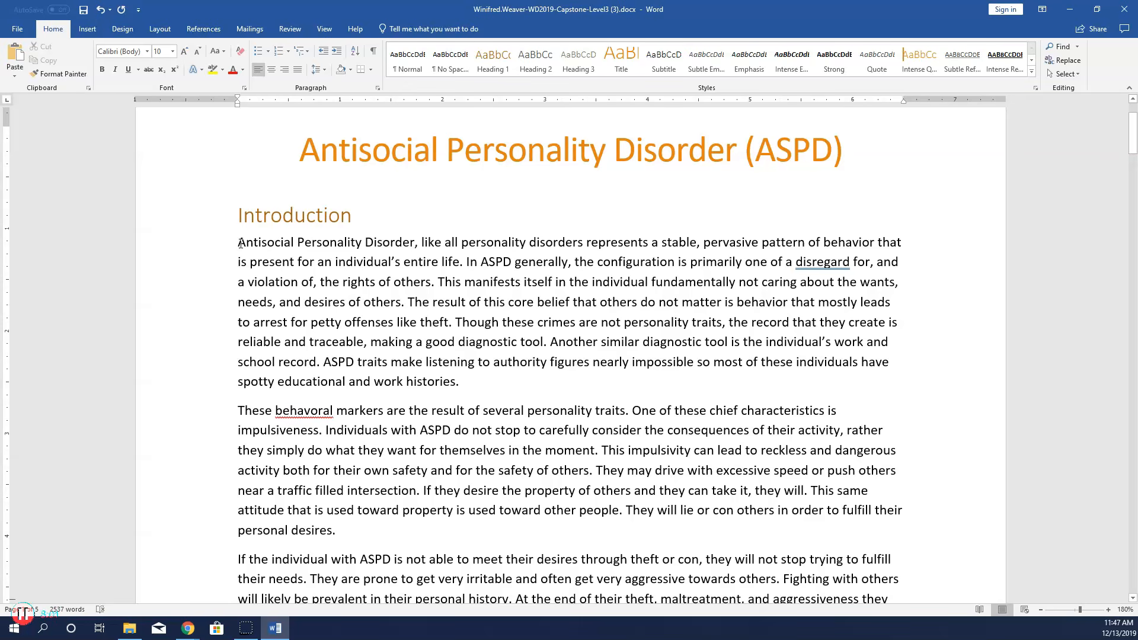
pyautogui.click(415, 244)
pyautogui.write('(ASPD')
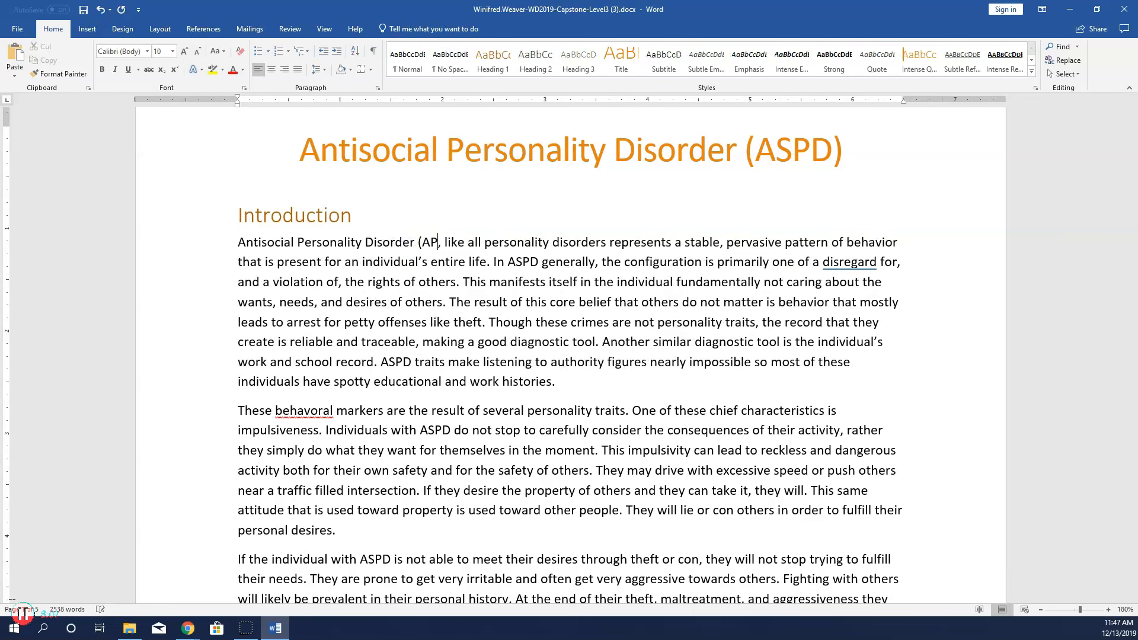
pyautogui.write(')')
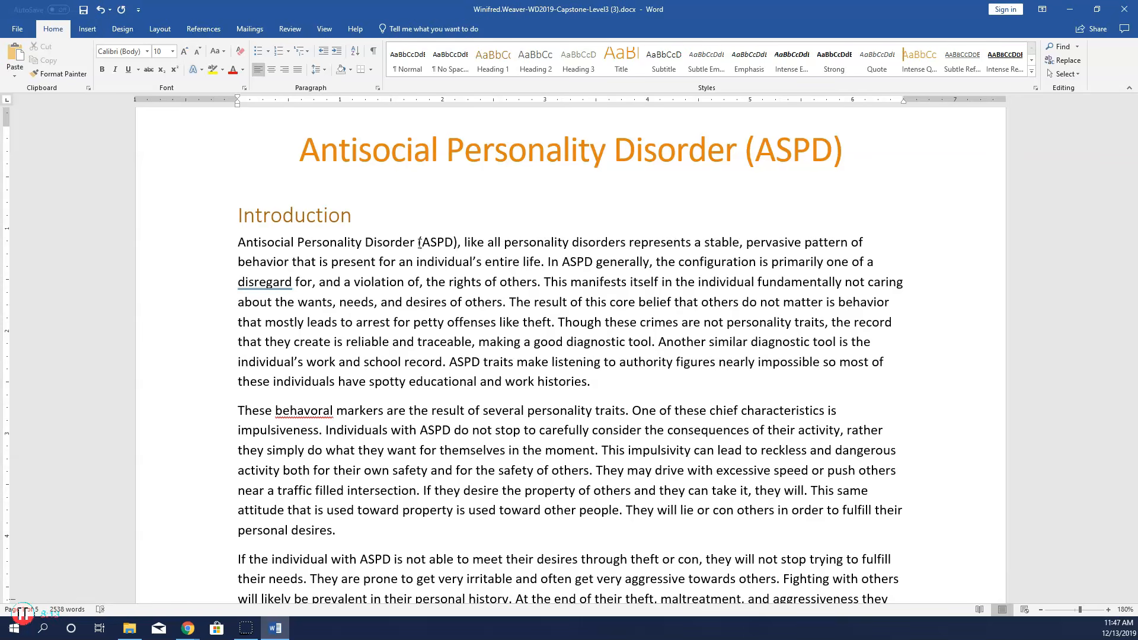
# Number the three diagnosis criteria paragraphs at the end of the Introduction with the 1), 2), 3) format
pyautogui.scroll(-6, 419, 243)
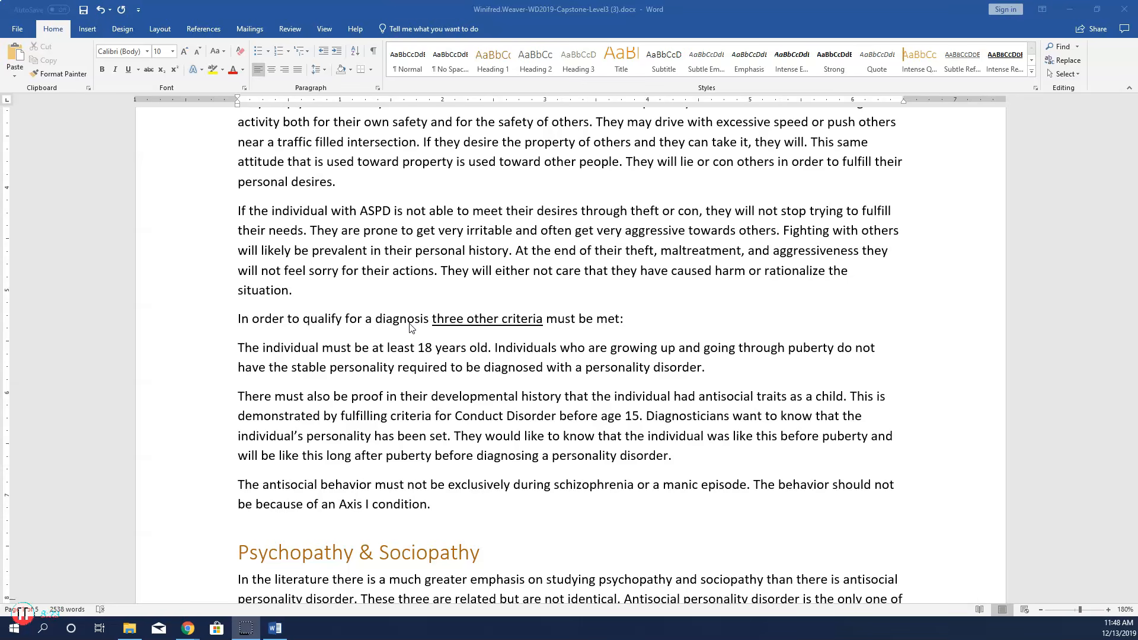
pyautogui.scroll(-2, 380, 323)
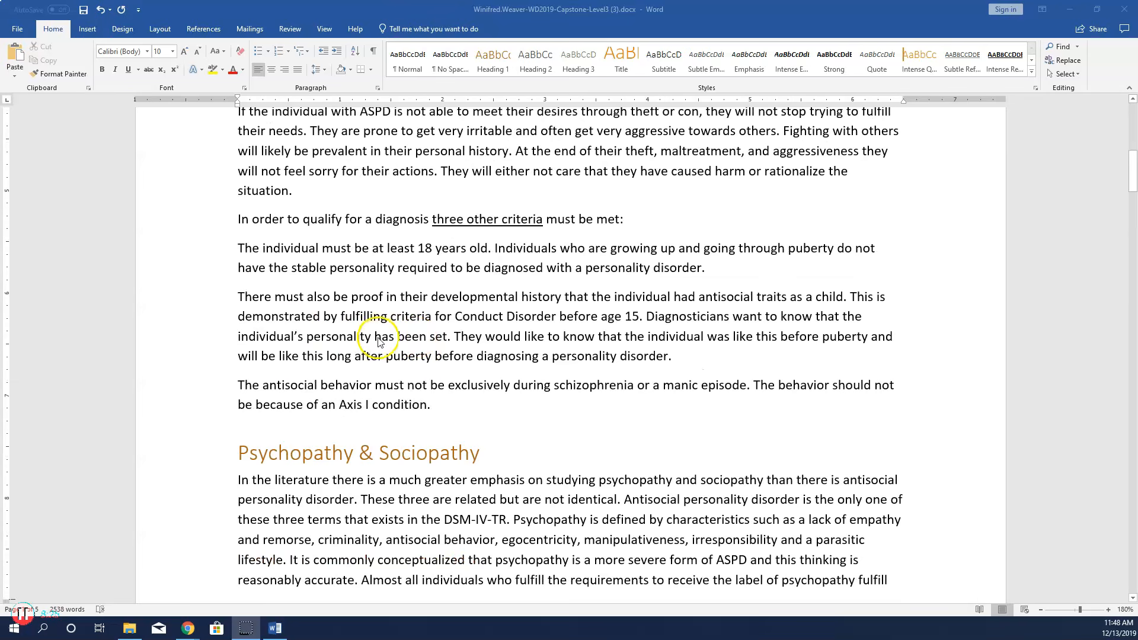
pyautogui.moveTo(238, 252); pyautogui.dragTo(447, 411)
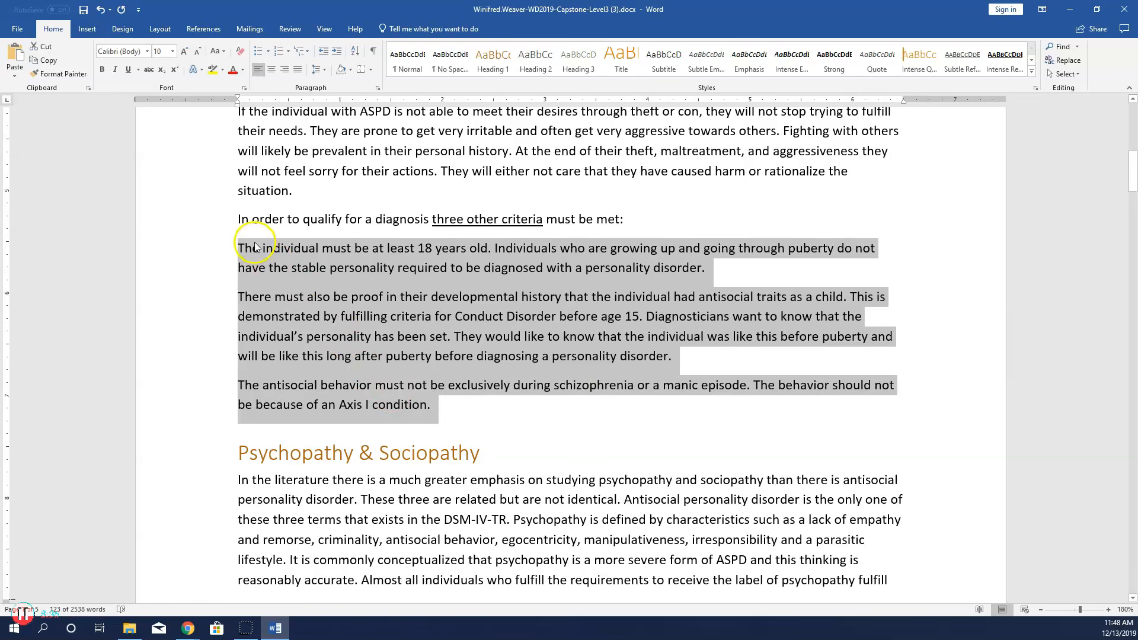
pyautogui.click(289, 54)
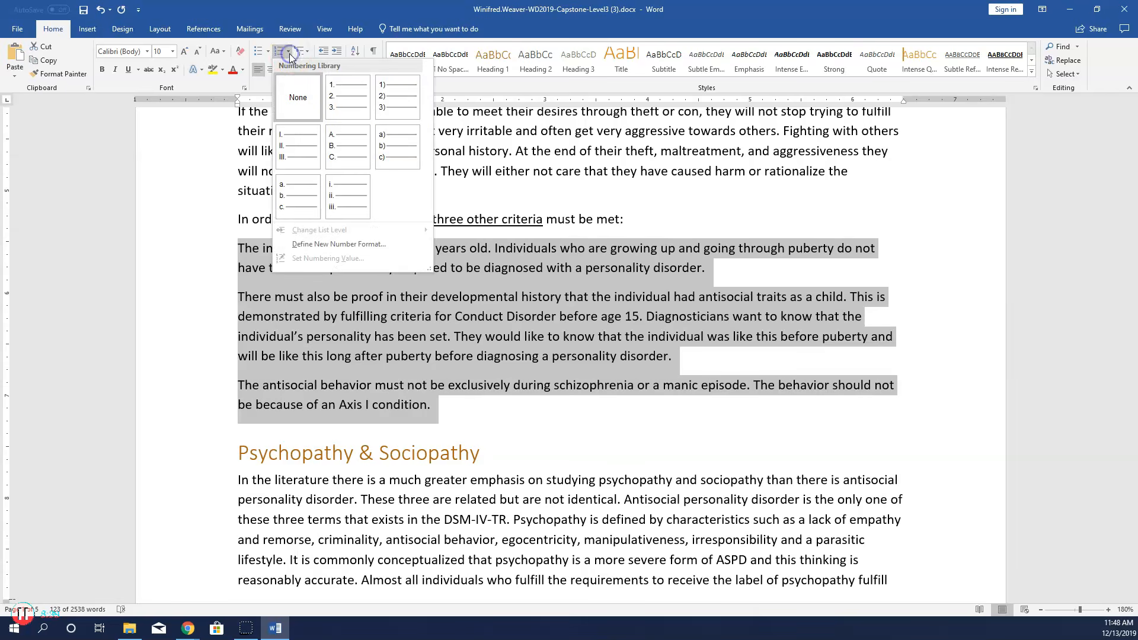
pyautogui.click(390, 102)
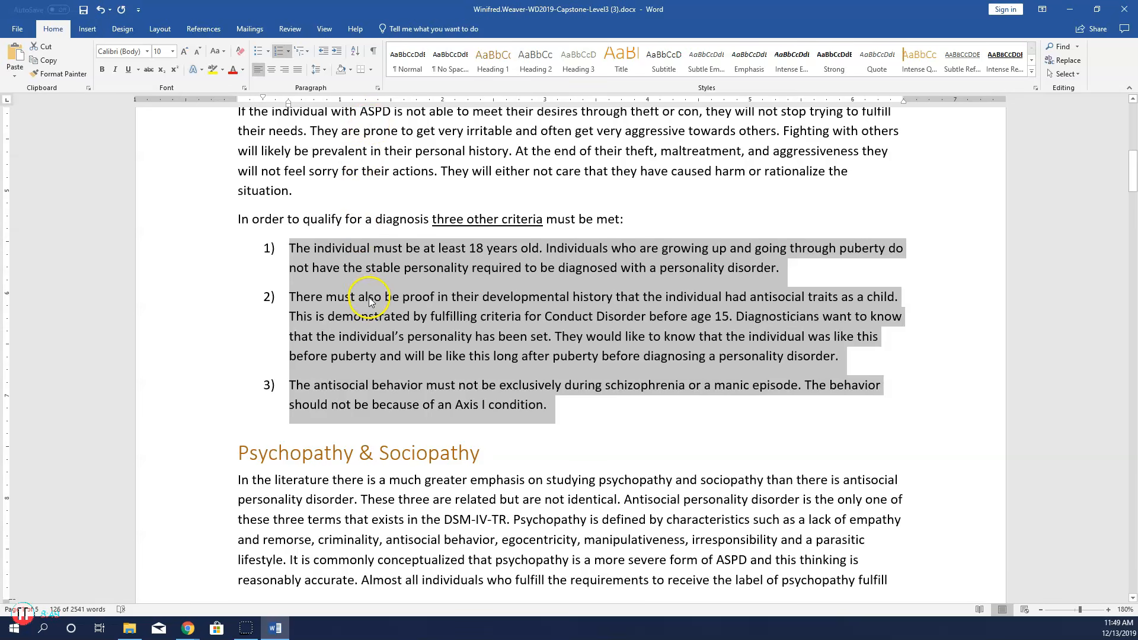
# Format the five ASPD subtype paragraphs, from Coveteus to Reputation-defending, as a bulleted list with hollow circle bullets
pyautogui.scroll(-2, 351, 372)
pyautogui.scroll(-9, 351, 372)
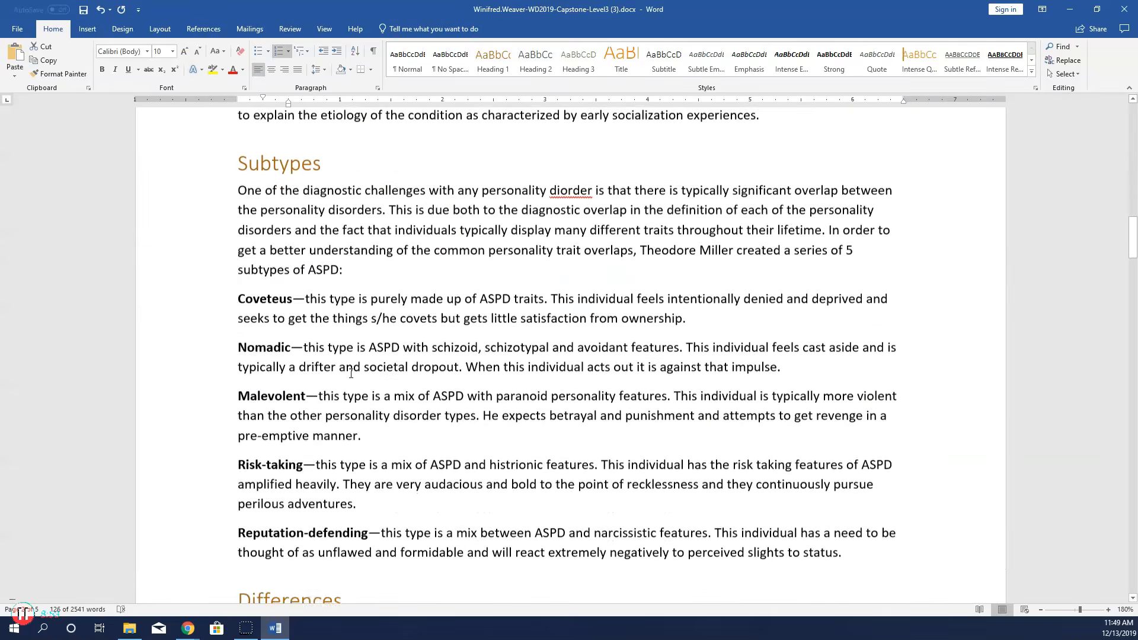
pyautogui.scroll(-1, 351, 373)
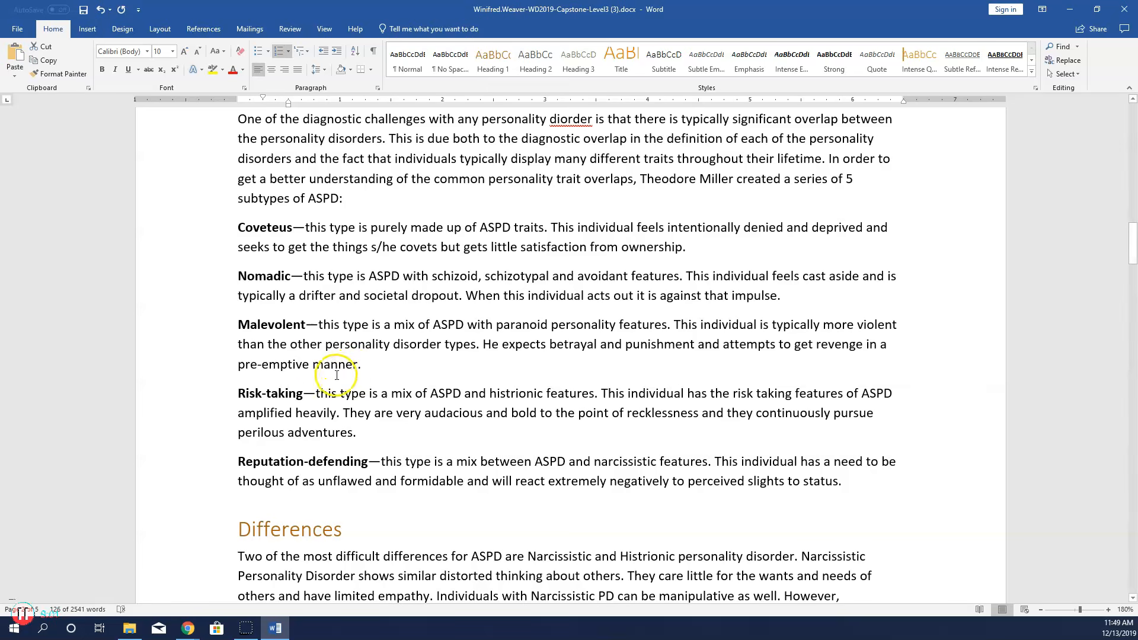
pyautogui.moveTo(219, 230); pyautogui.dragTo(845, 483)
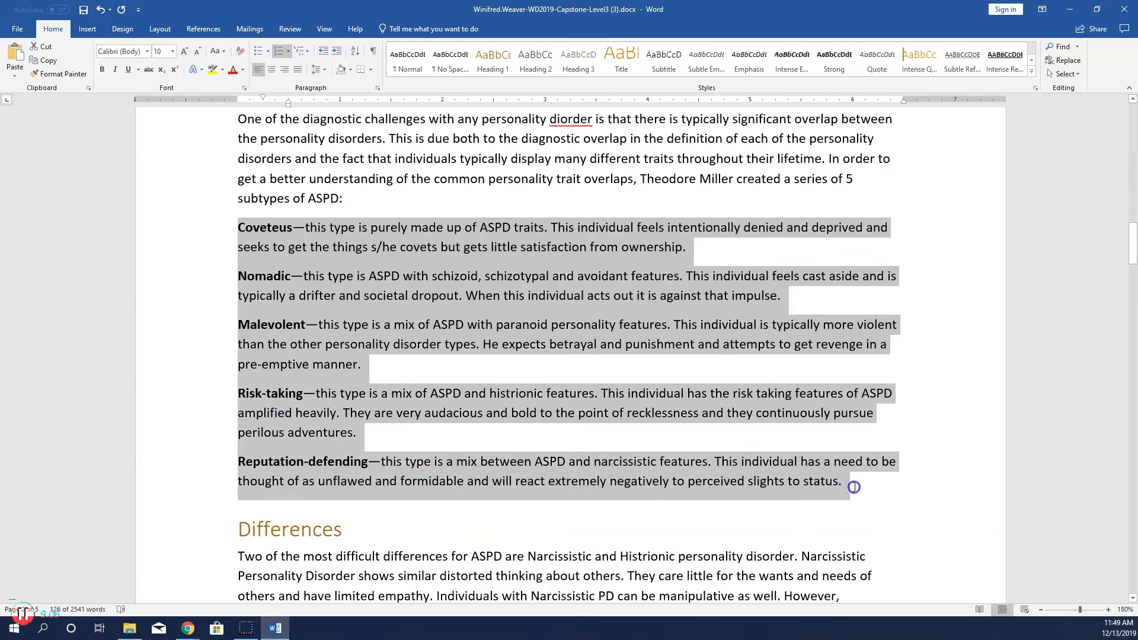
pyautogui.click(268, 51)
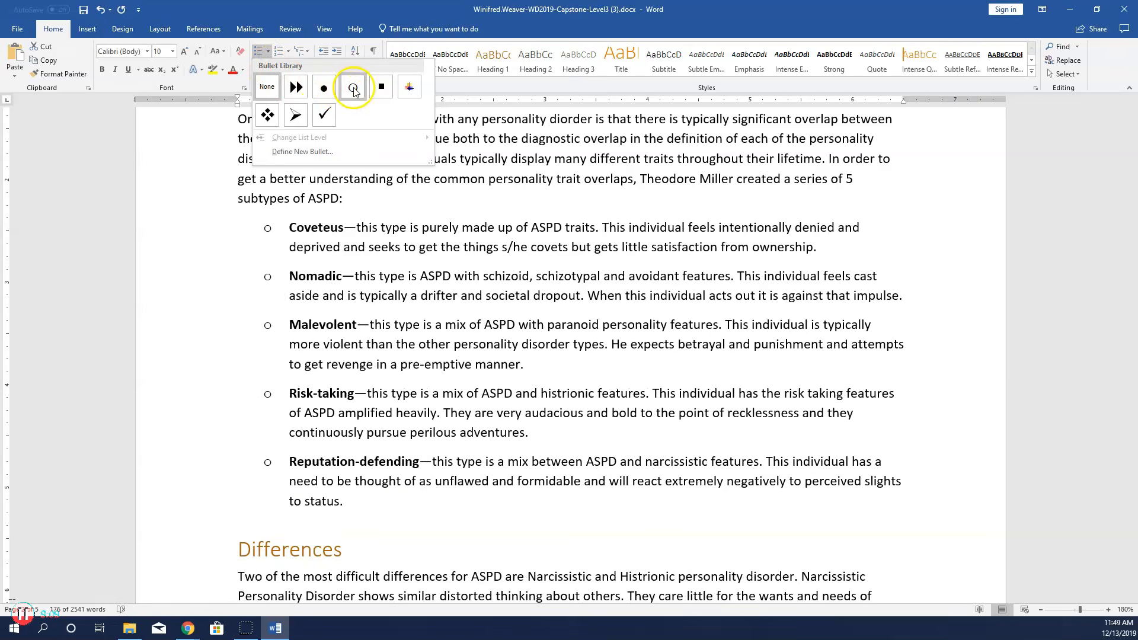
pyautogui.click(354, 88)
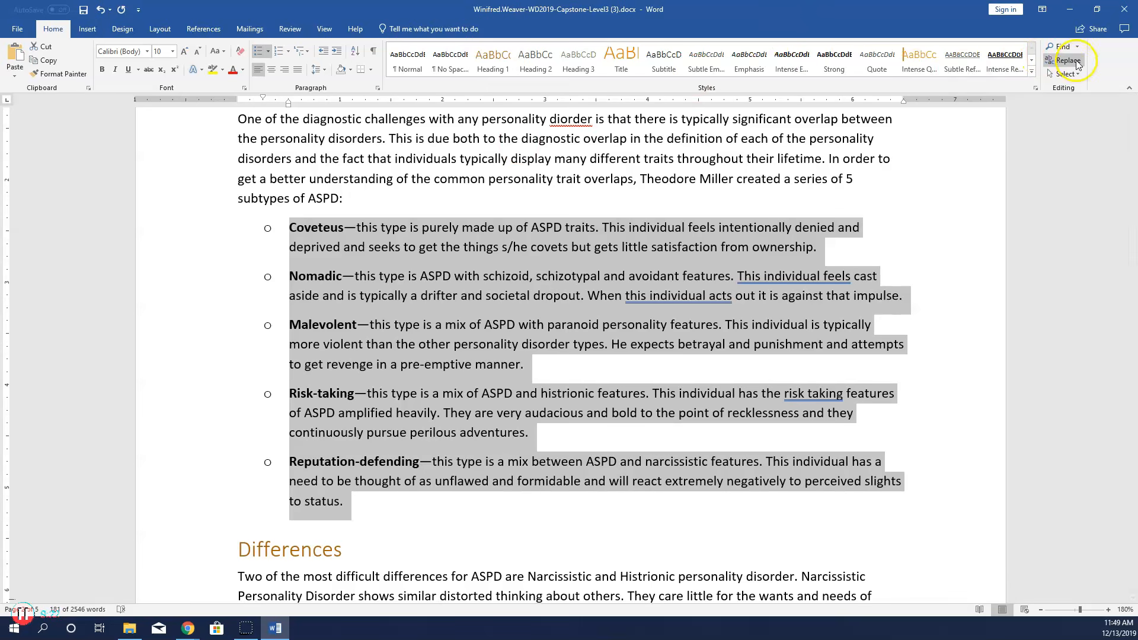
pyautogui.click(868, 249)
# Find the word "mostly" in the document and replace it with the suggested synonym "frequently"
pyautogui.click(1073, 61)
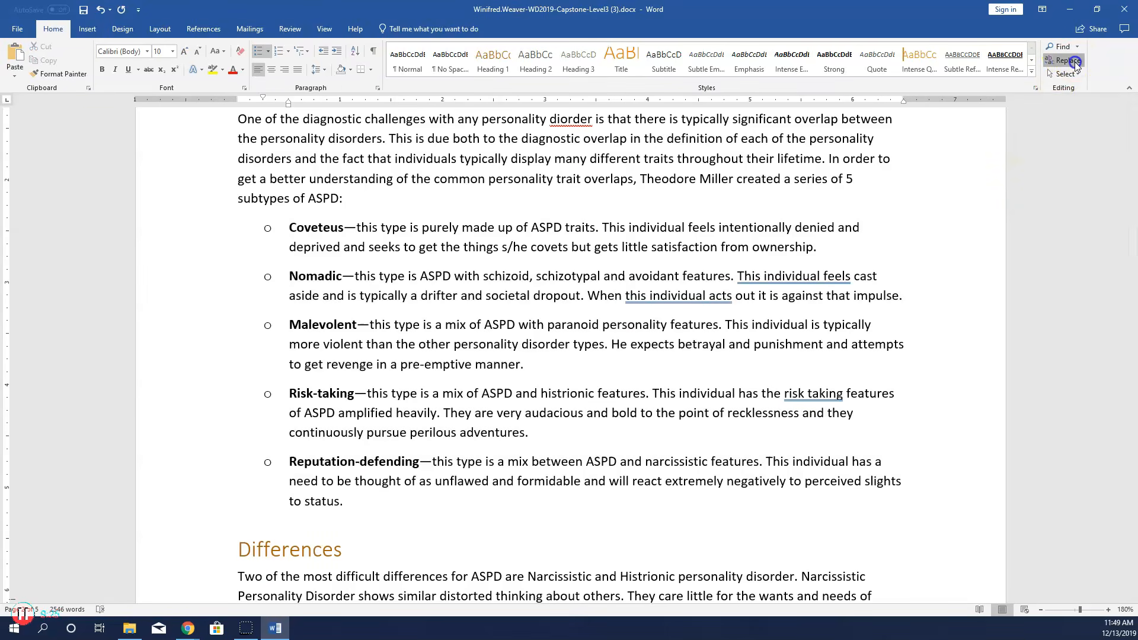
pyautogui.click(1058, 47)
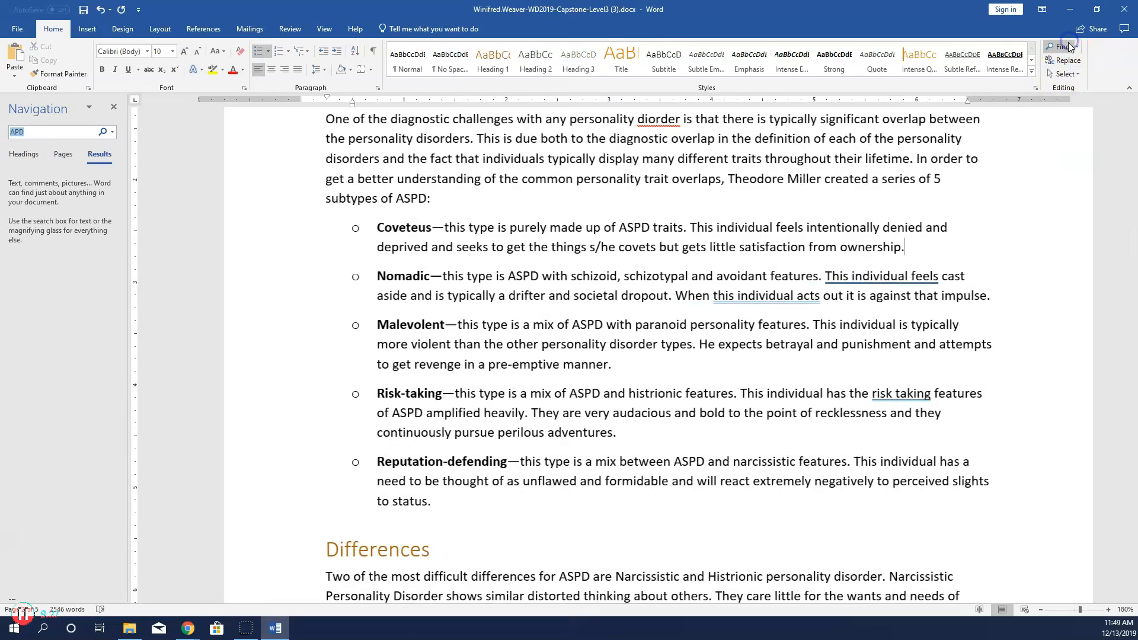
pyautogui.write('mostly')
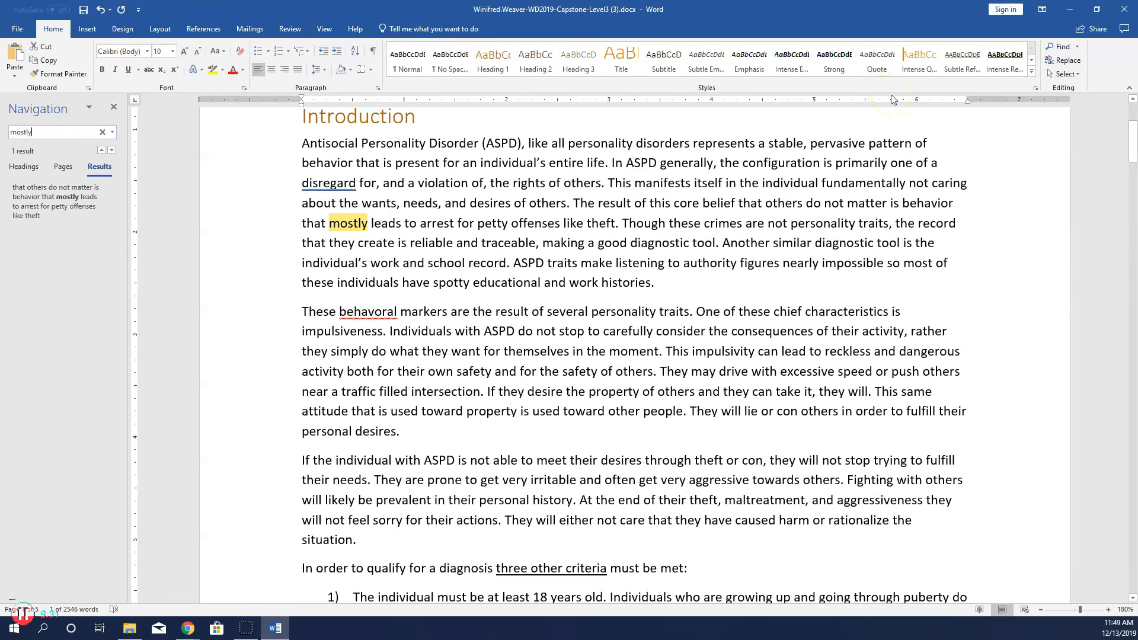
pyautogui.click(357, 226)
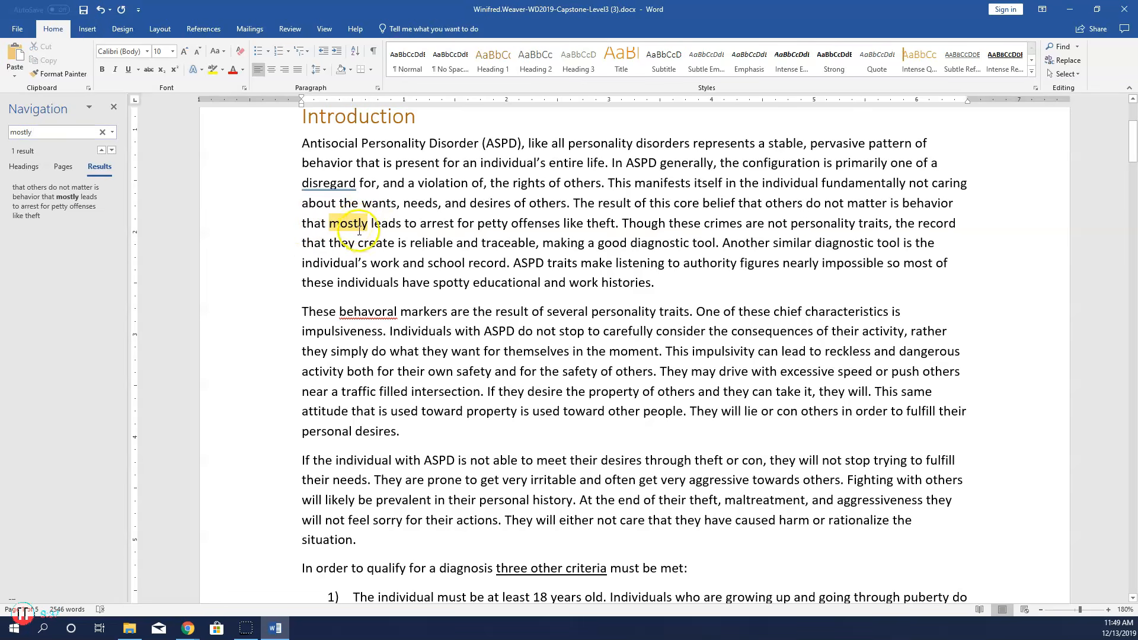
pyautogui.rightClick(360, 224)
pyautogui.moveTo(413, 339)
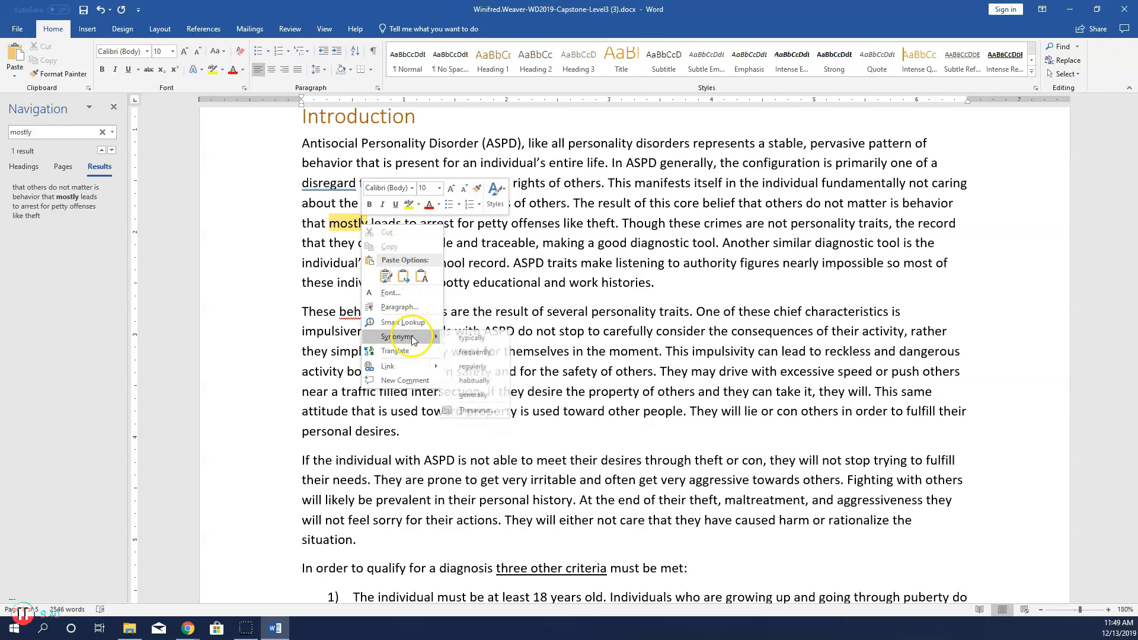
pyautogui.click(479, 352)
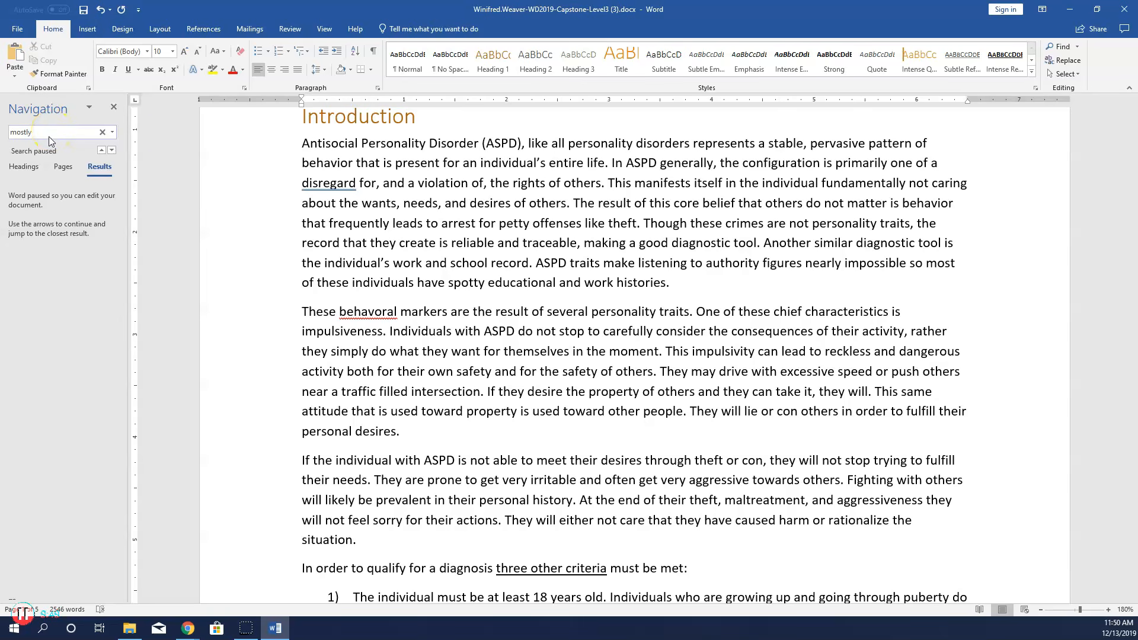
# Search for "difficult" and replace its occurrence in the first sentence under Etiology with the synonym "problematic"
pyautogui.doubleClick(76, 136)
pyautogui.write('difficult')
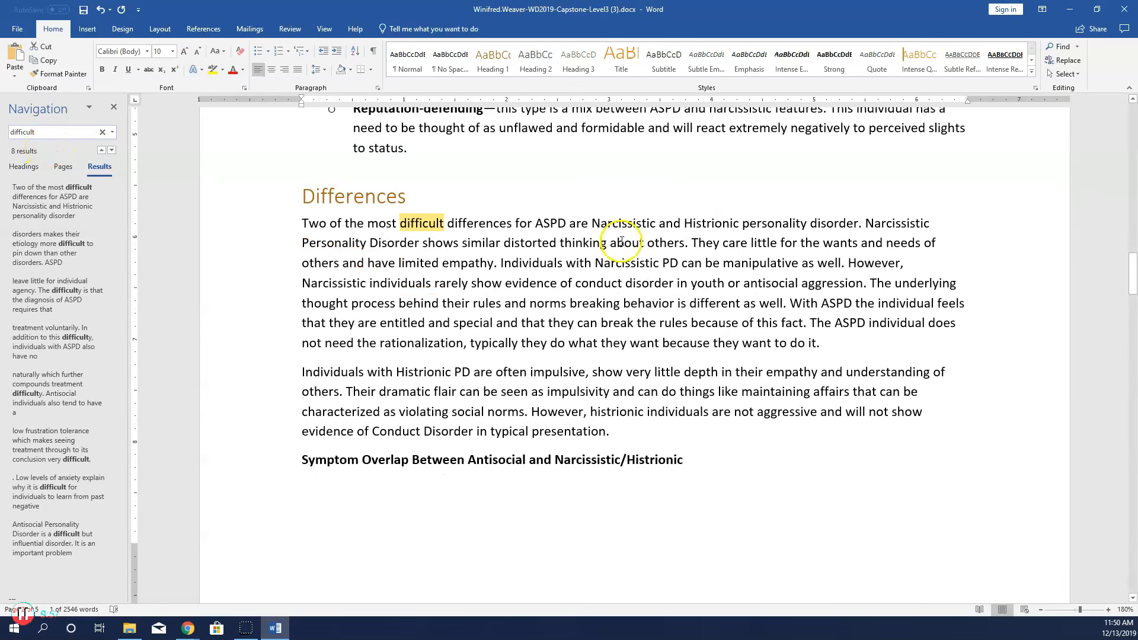
pyautogui.scroll(-7, 519, 261)
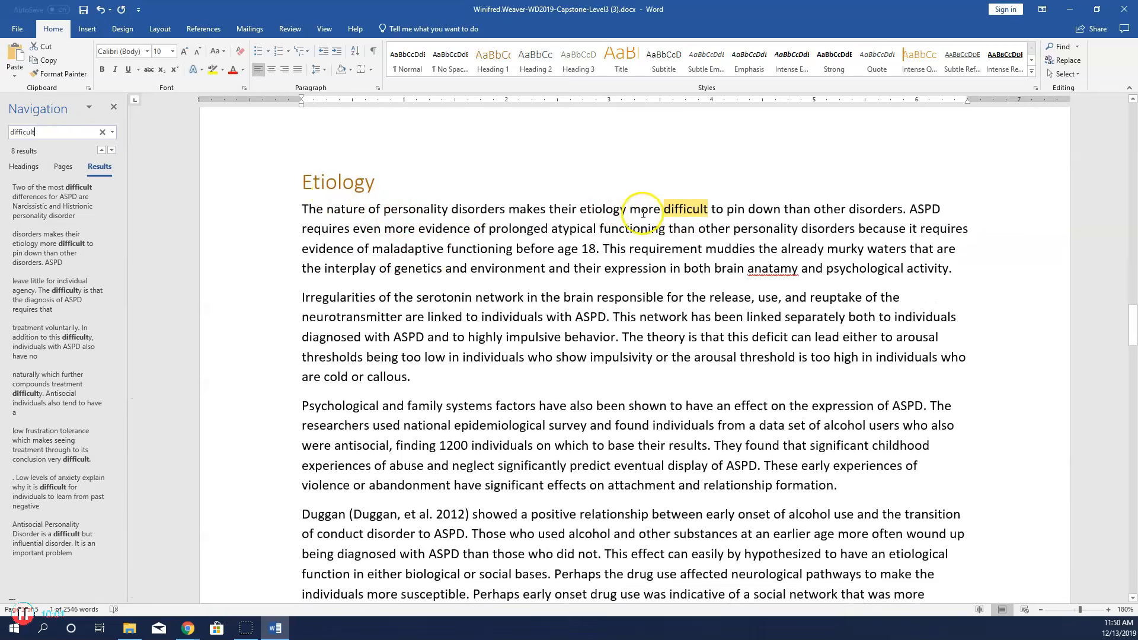
pyautogui.click(699, 207)
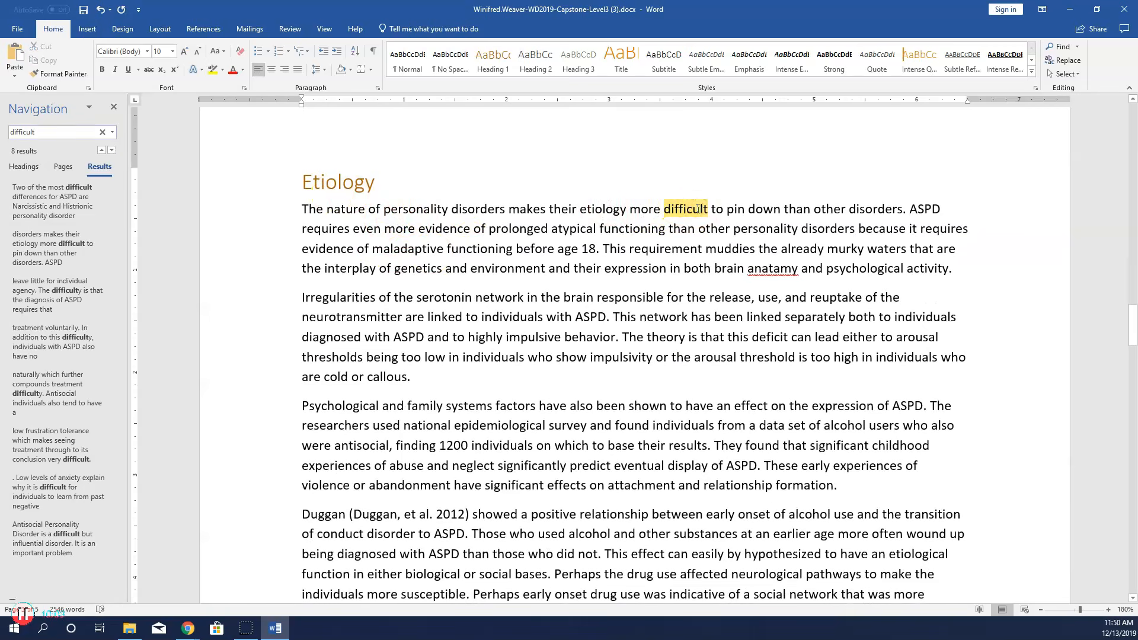
pyautogui.rightClick(697, 209)
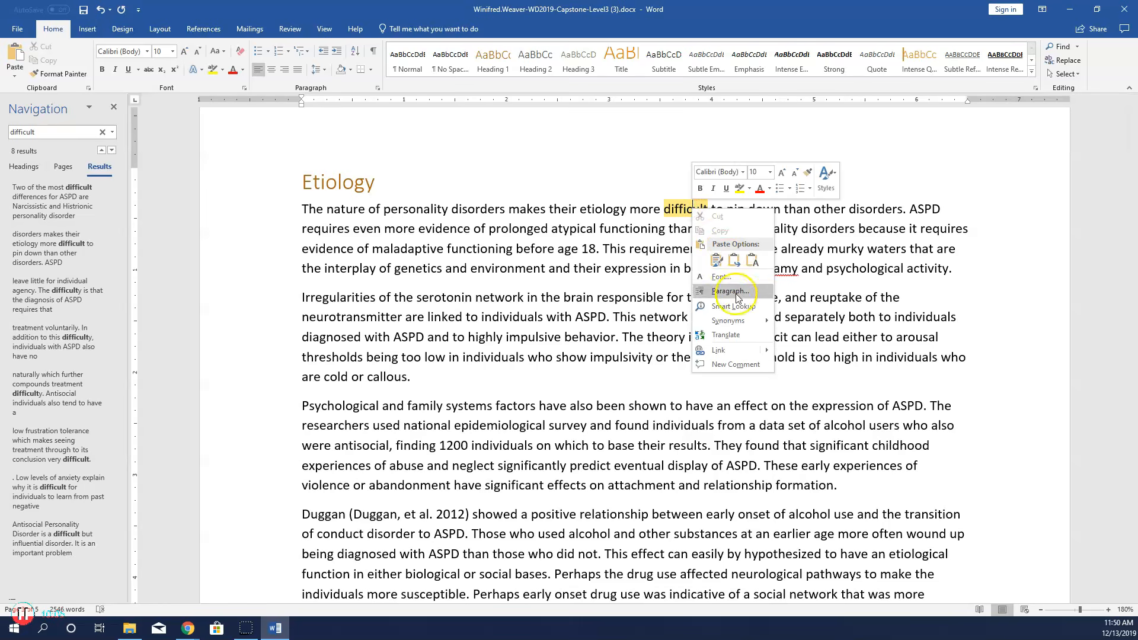
pyautogui.moveTo(733, 322)
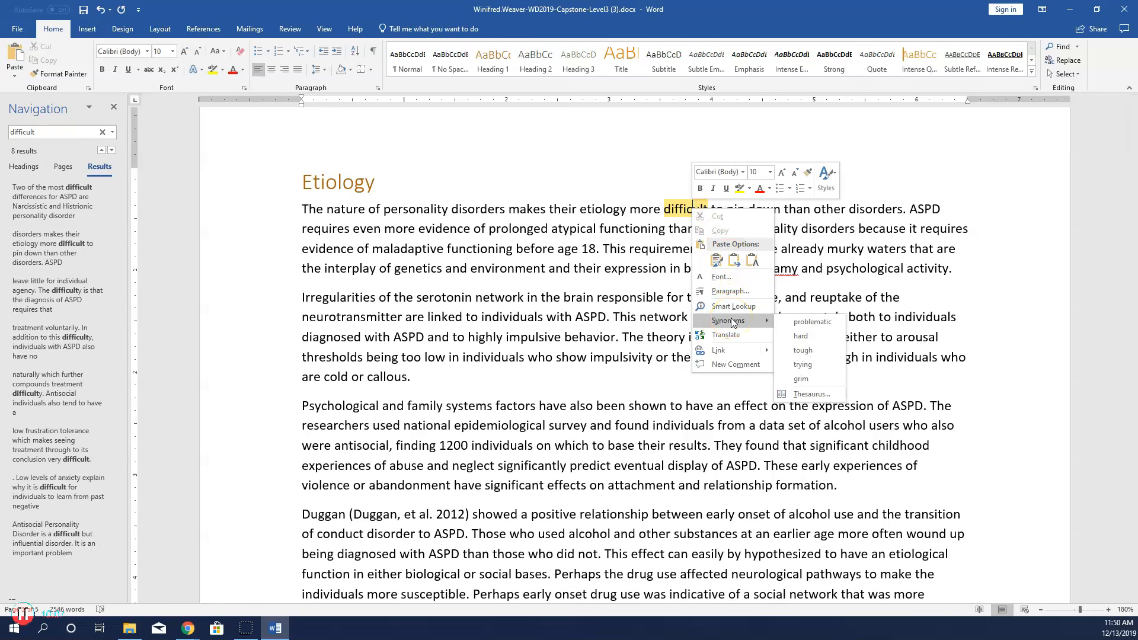
pyautogui.click(825, 322)
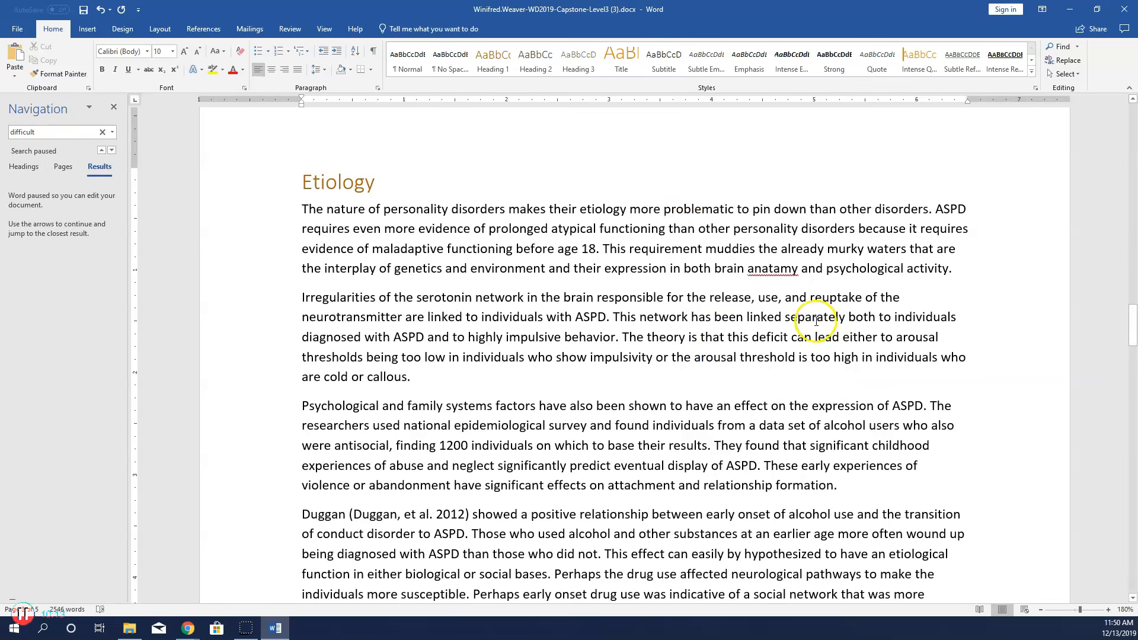
# Insert a table with three columns and three rows on the blank line below "Symptom Overlap Between Antisocial and Narcissistic/Histrionic"
pyautogui.click(627, 298)
pyautogui.scroll(2, 486, 261)
pyautogui.click(332, 242)
pyautogui.scroll(4, 331, 242)
pyautogui.scroll(1, 332, 242)
pyautogui.click(318, 257)
pyautogui.click(341, 275)
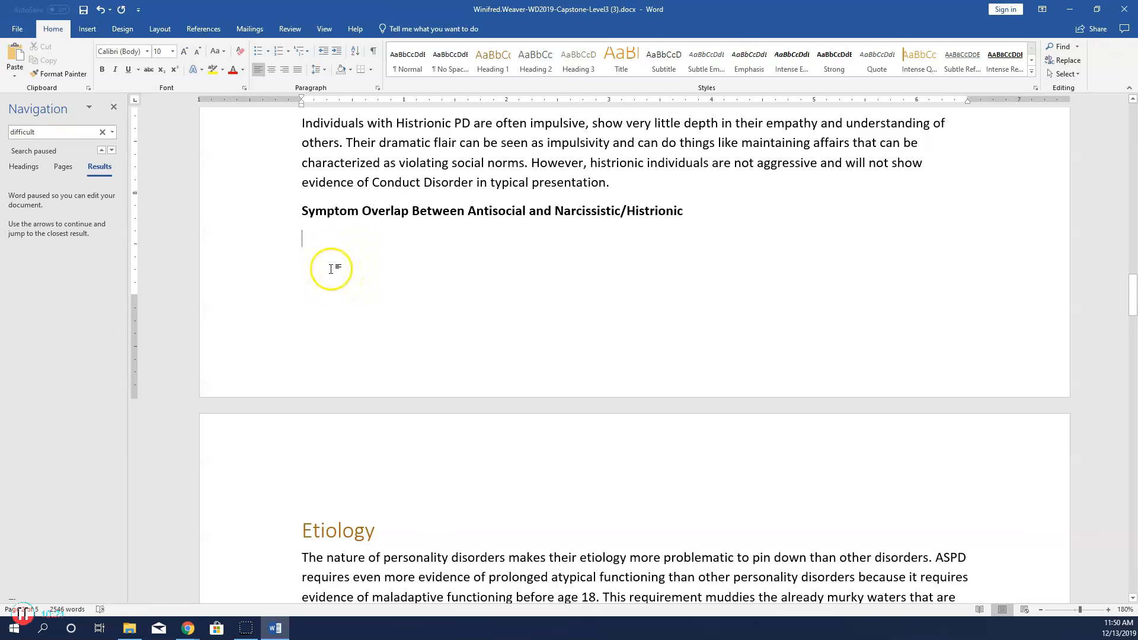
pyautogui.click(88, 31)
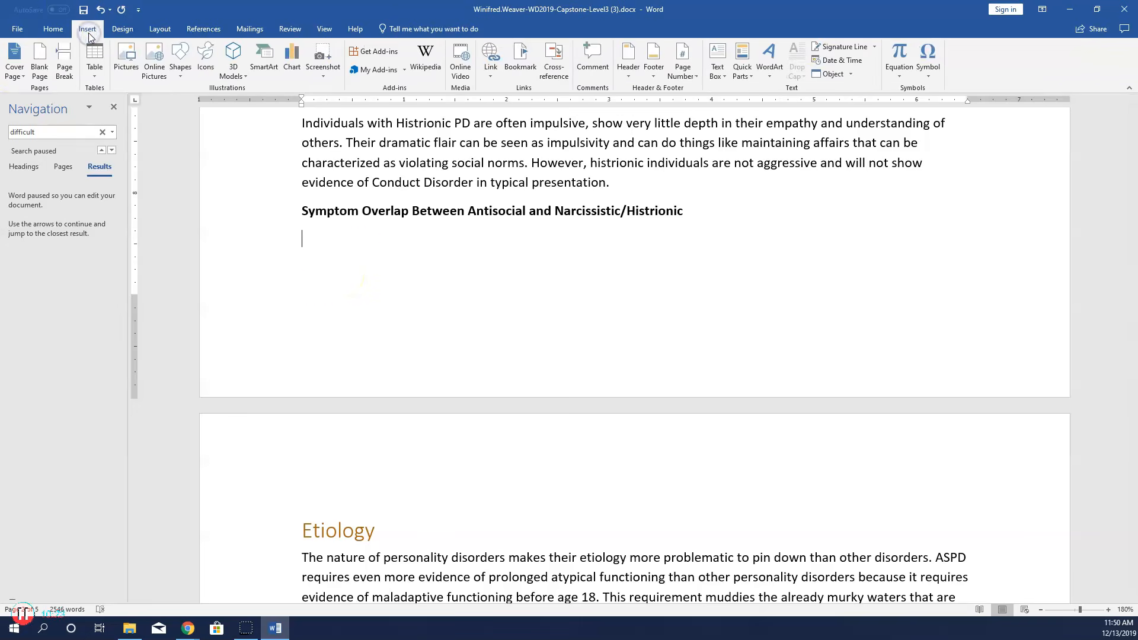
pyautogui.click(94, 77)
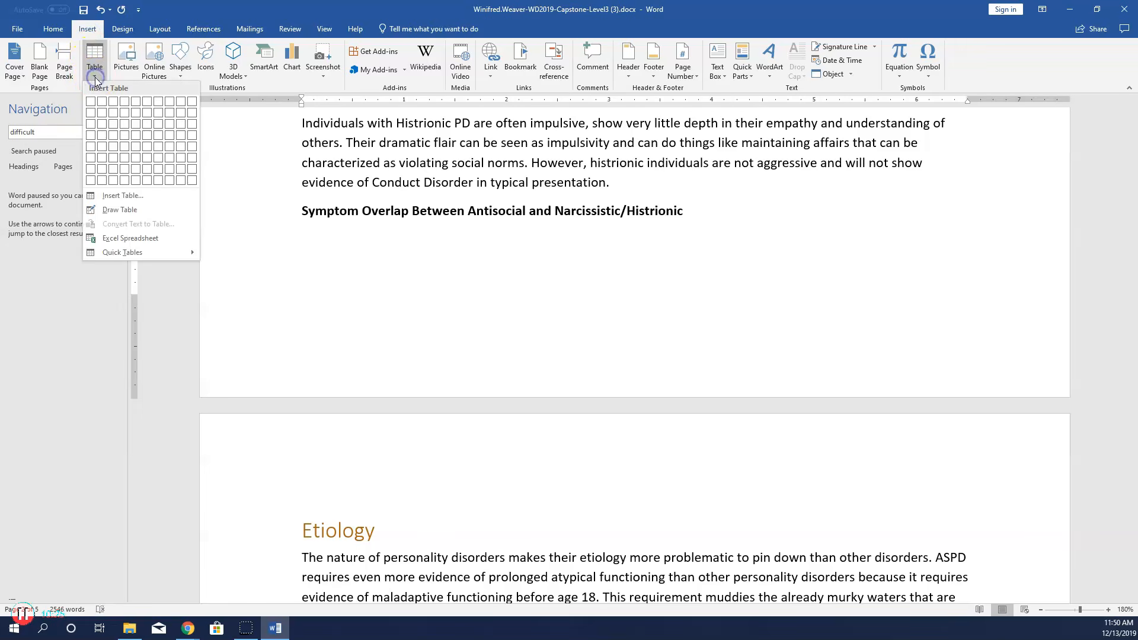
pyautogui.click(114, 125)
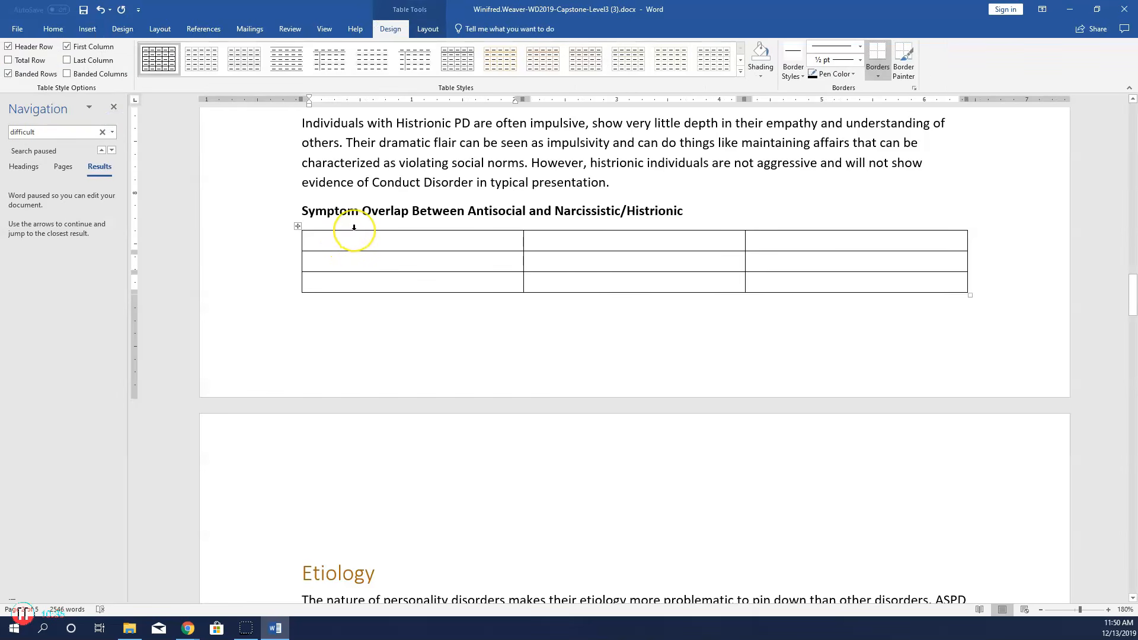
# Fill the table's first row with the column headings "Antisocial", "Narcissistic" and "Histrionic"
pyautogui.write('Antisocial')
pyautogui.press('Tab')
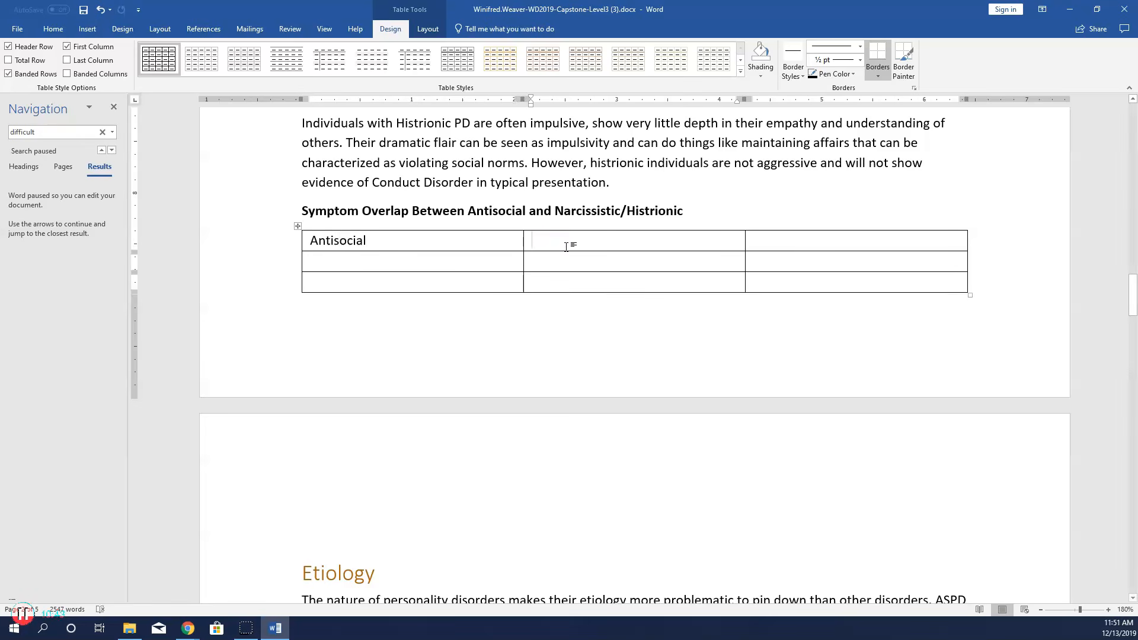
pyautogui.write('Narc')
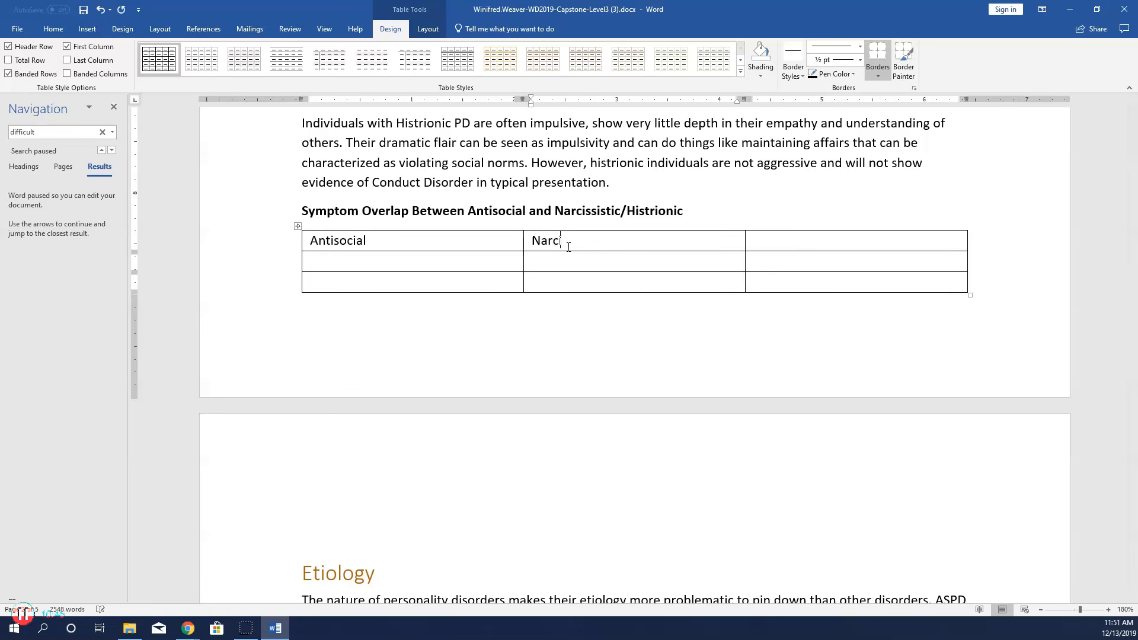
pyautogui.write('issistic')
pyautogui.press('Tab')
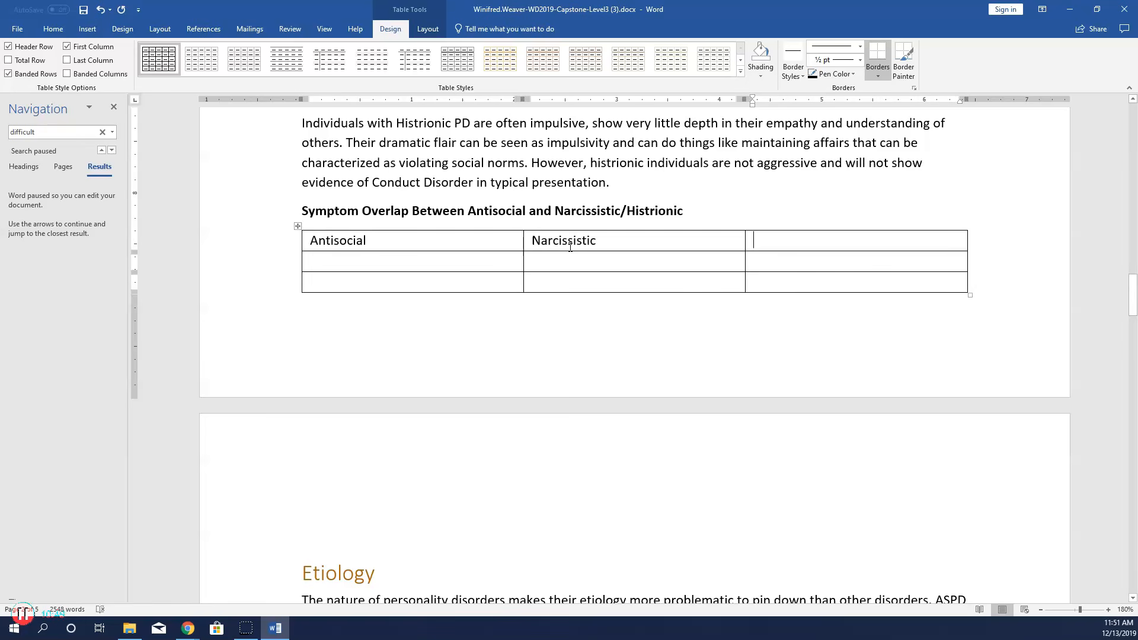
pyautogui.write('His')
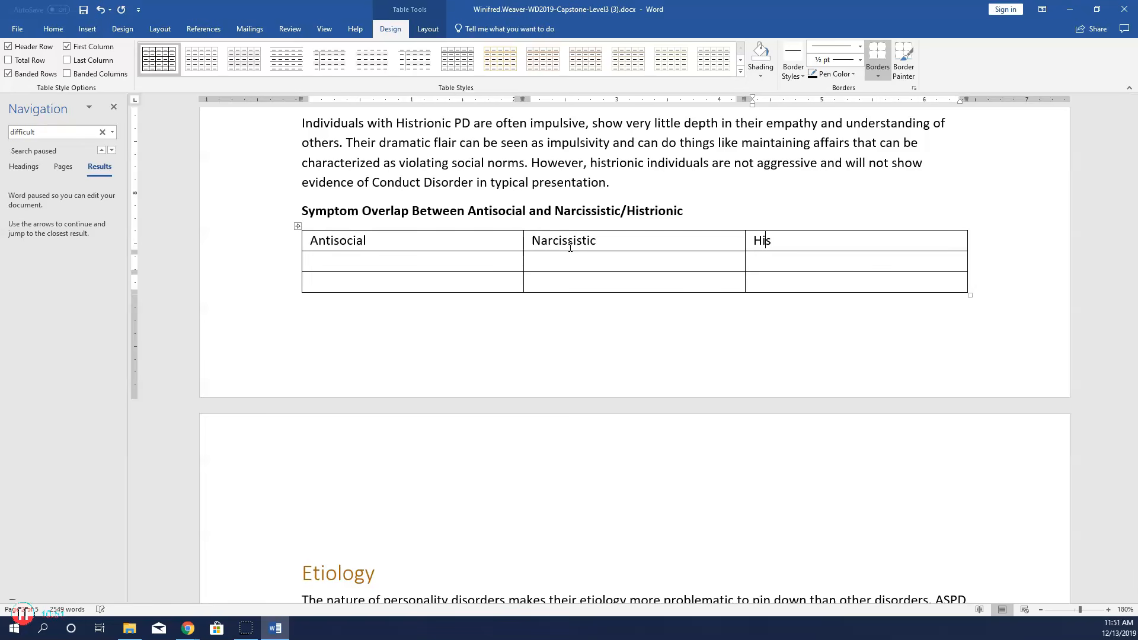
pyautogui.write('tr')
pyautogui.press('BackSpace')
pyautogui.write('trionic')
pyautogui.press('Tab')
# Fill the table's second row with "Shortage of remorse", "Shortage of empathy" and "Exhibits quickly shifting and narrow expression of emotion"
pyautogui.write('Shortage')
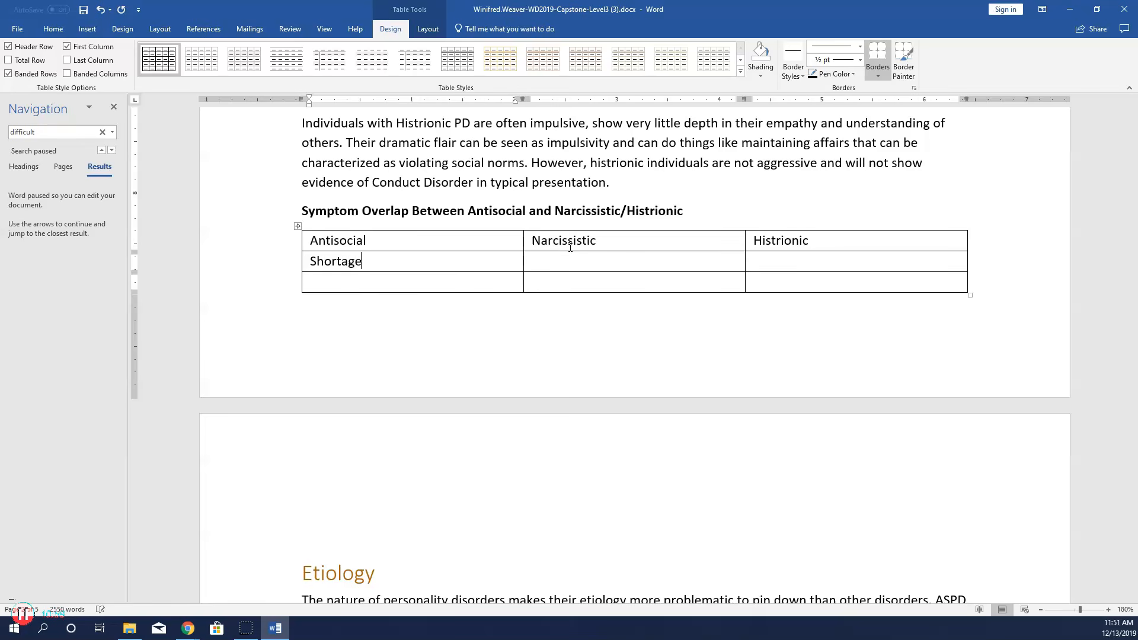
pyautogui.write(' cf remorseShort')
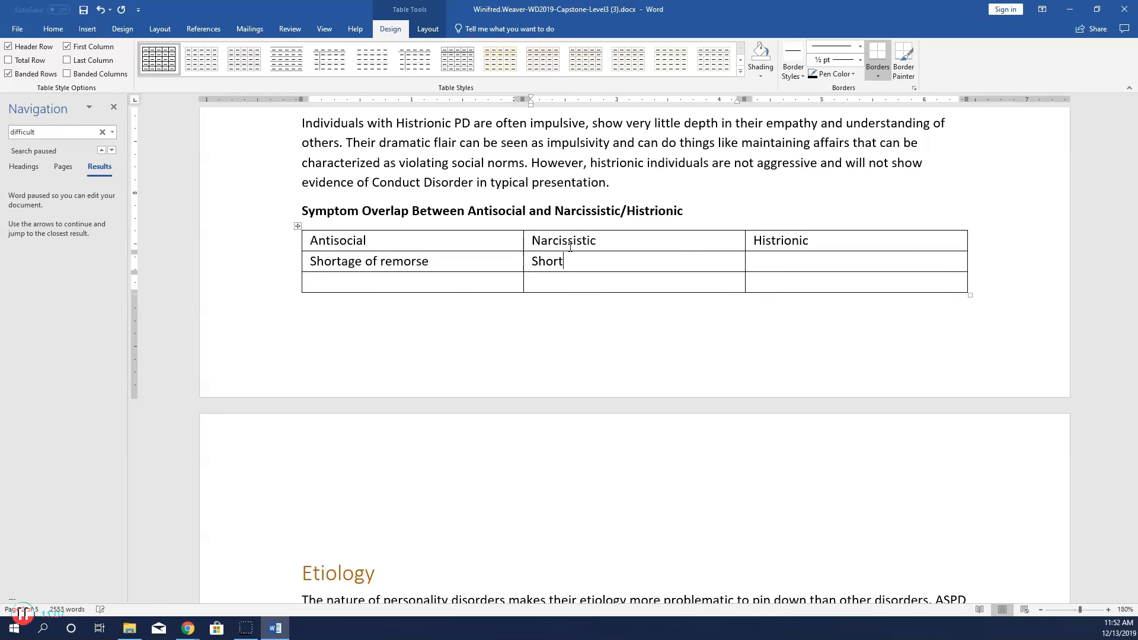
pyautogui.write('age of empathy')
pyautogui.press('Tab')
pyautogui.write('E')
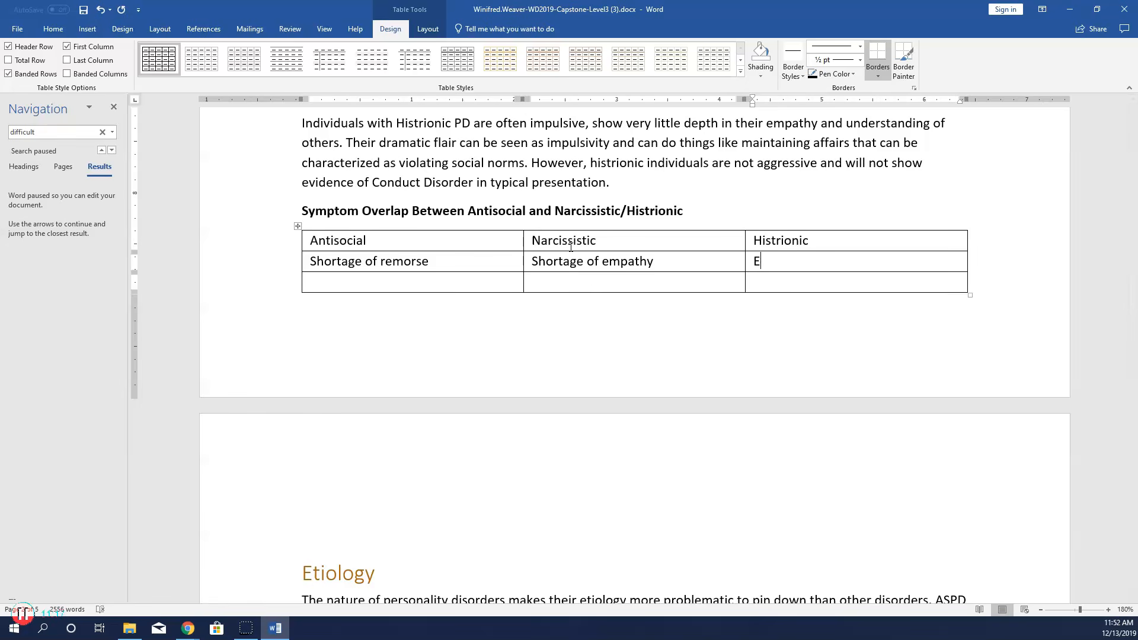
pyautogui.write('xhibits quickly shifting and narrow')
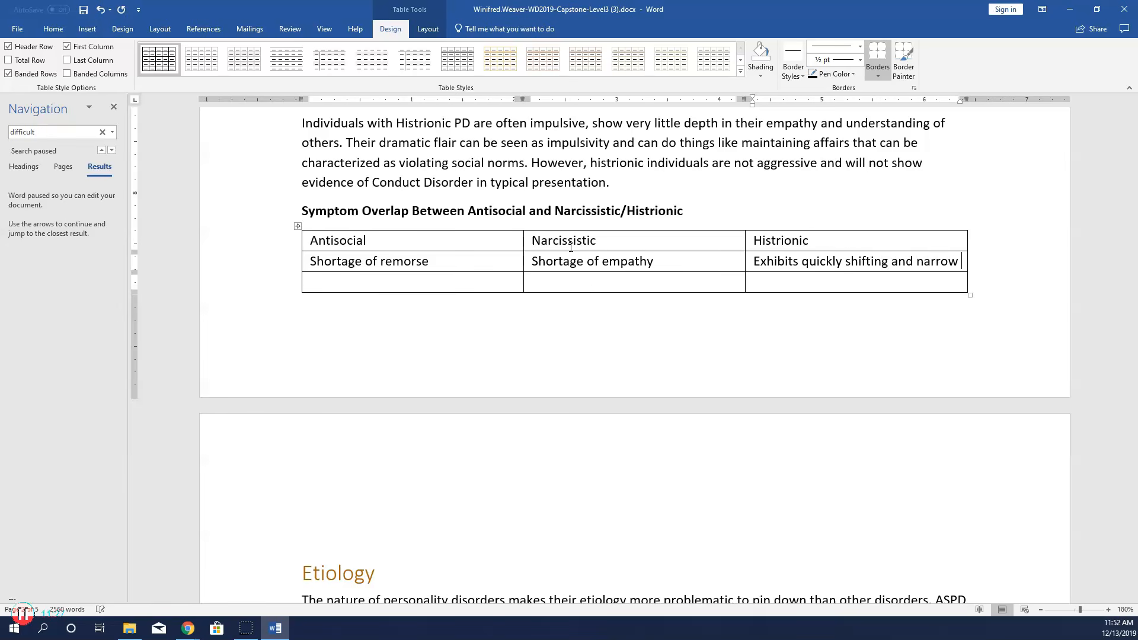
pyautogui.write(' expression of emotion')
pyautogui.press('Tab')
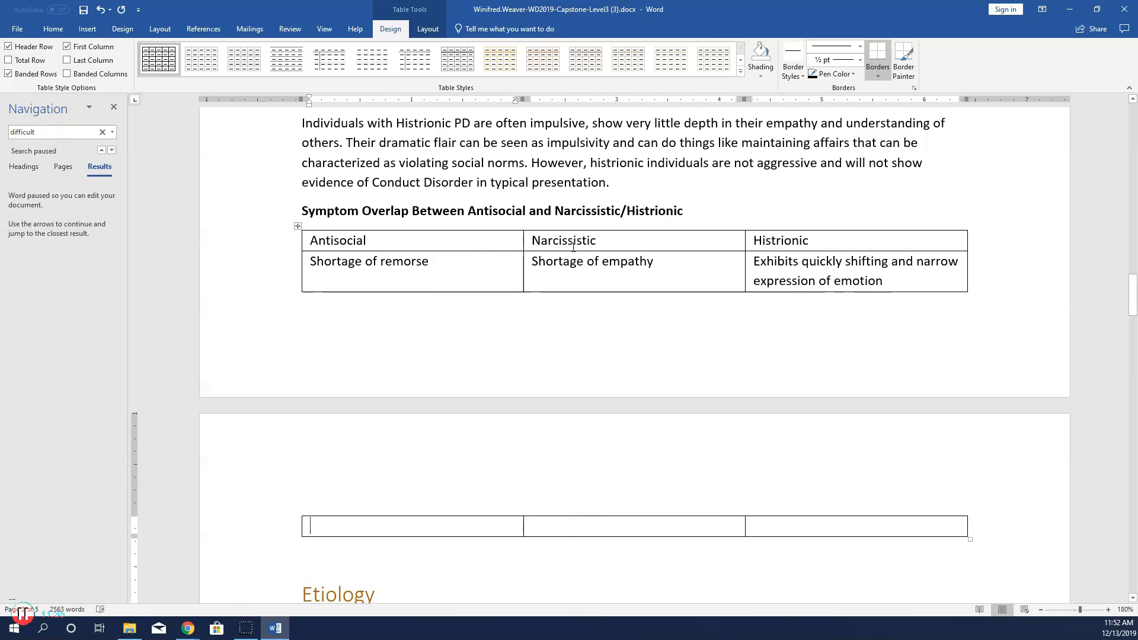
# Fill the first two cells of the table's third row with "Dishonest" and "Exploits others"
pyautogui.write('Disho')
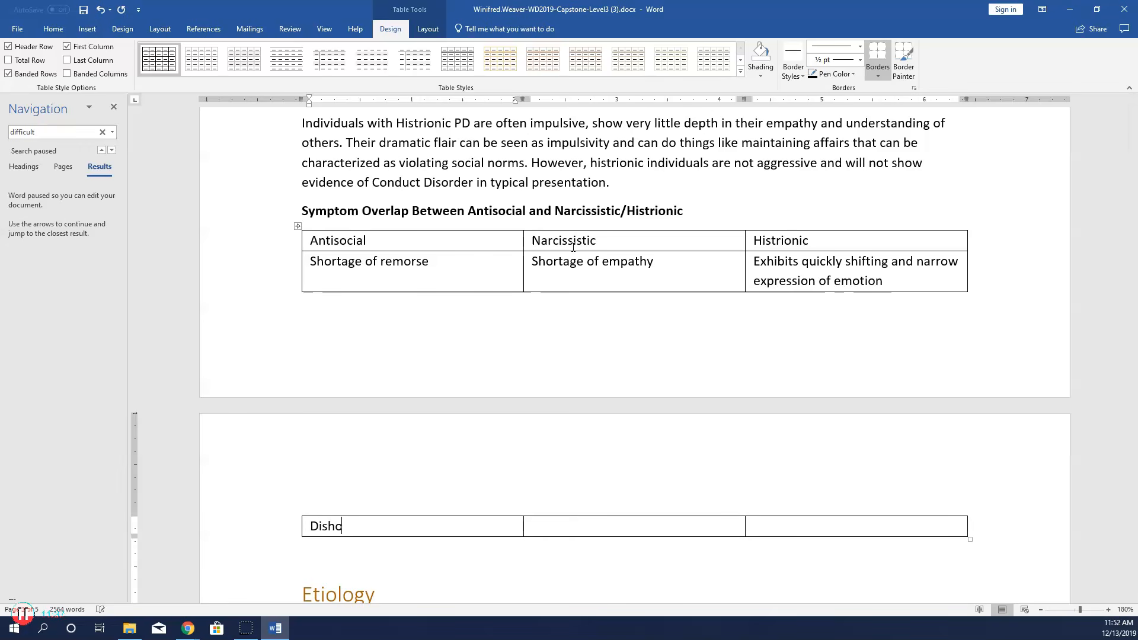
pyautogui.write('nest')
pyautogui.press('Tab')
pyautogui.write('Exploits others')
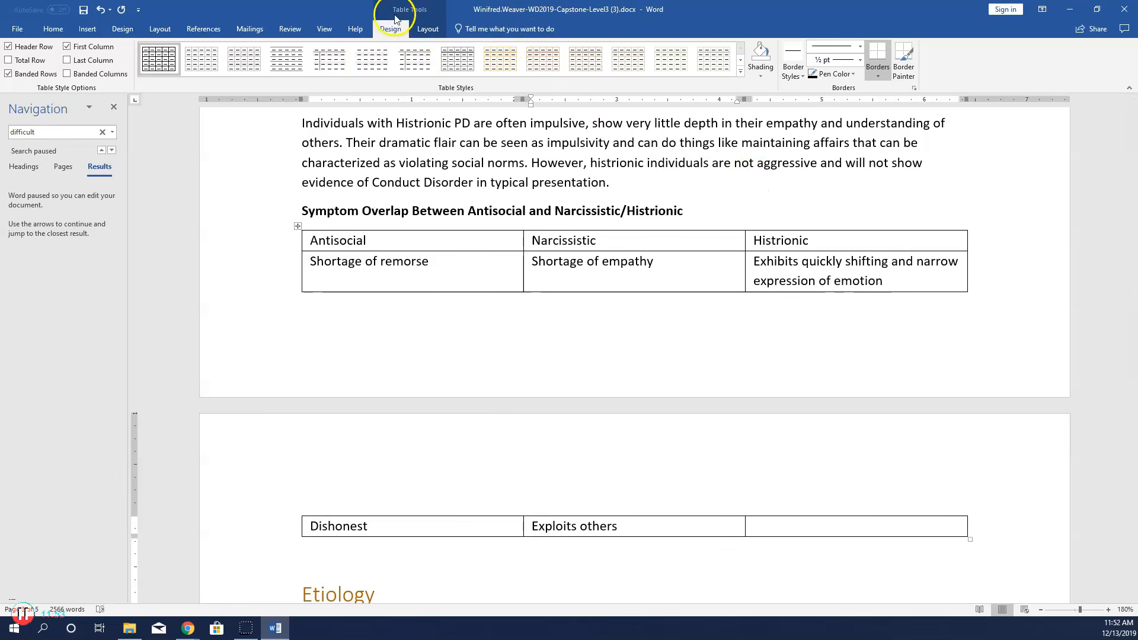
# Turn off First Column and Banded Rows for the symptom table and apply the fifth style in the first row of Grid Tables
pyautogui.click(66, 48)
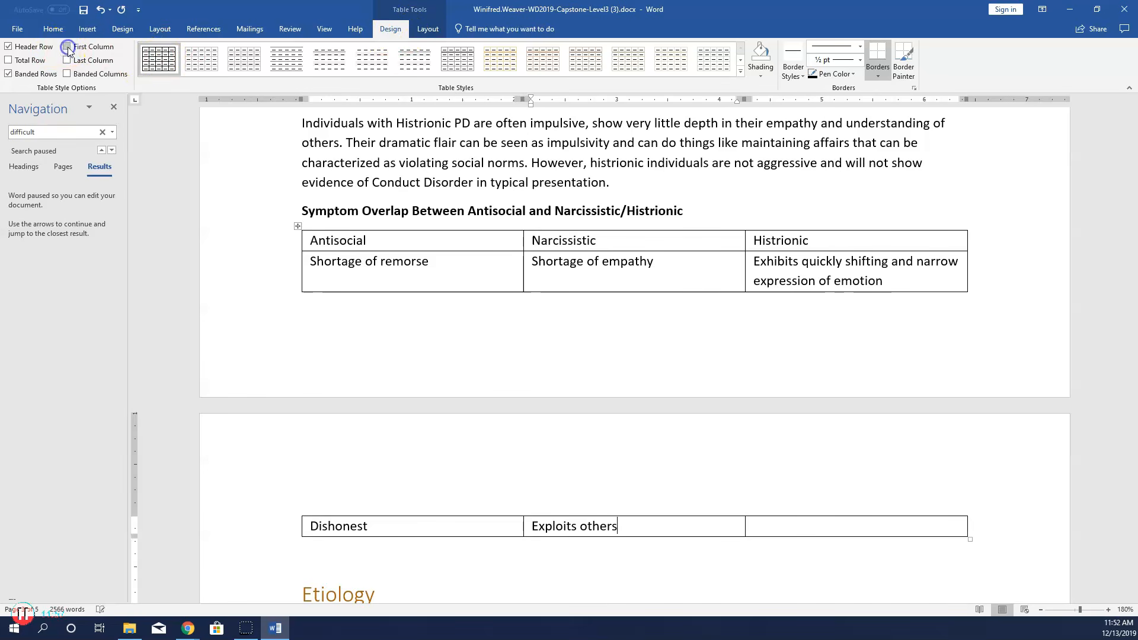
pyautogui.click(10, 75)
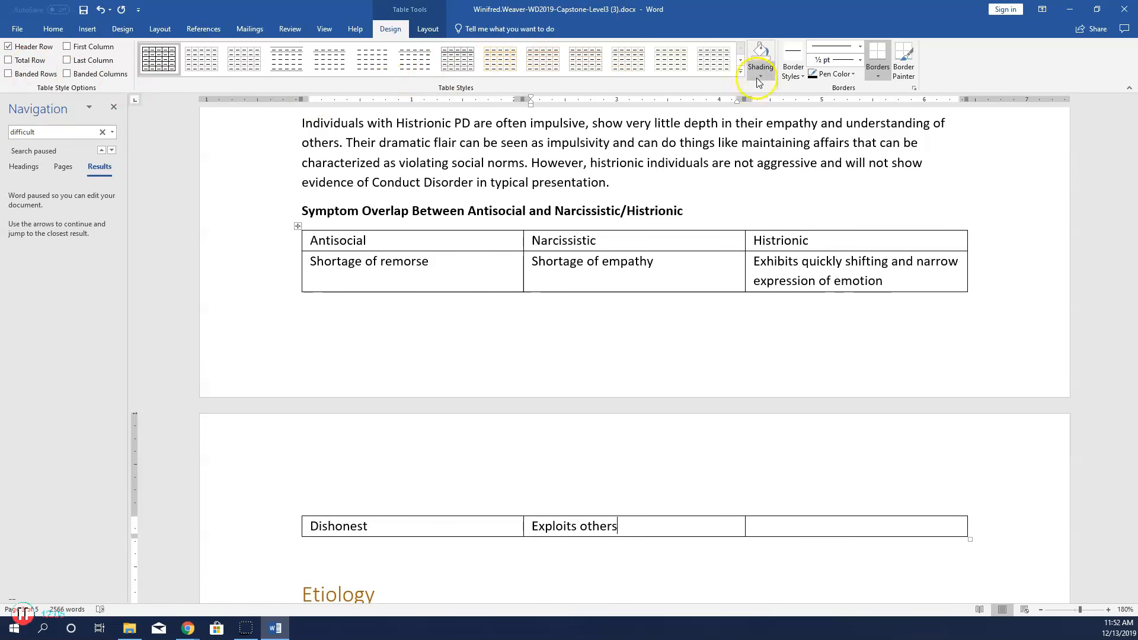
pyautogui.click(741, 71)
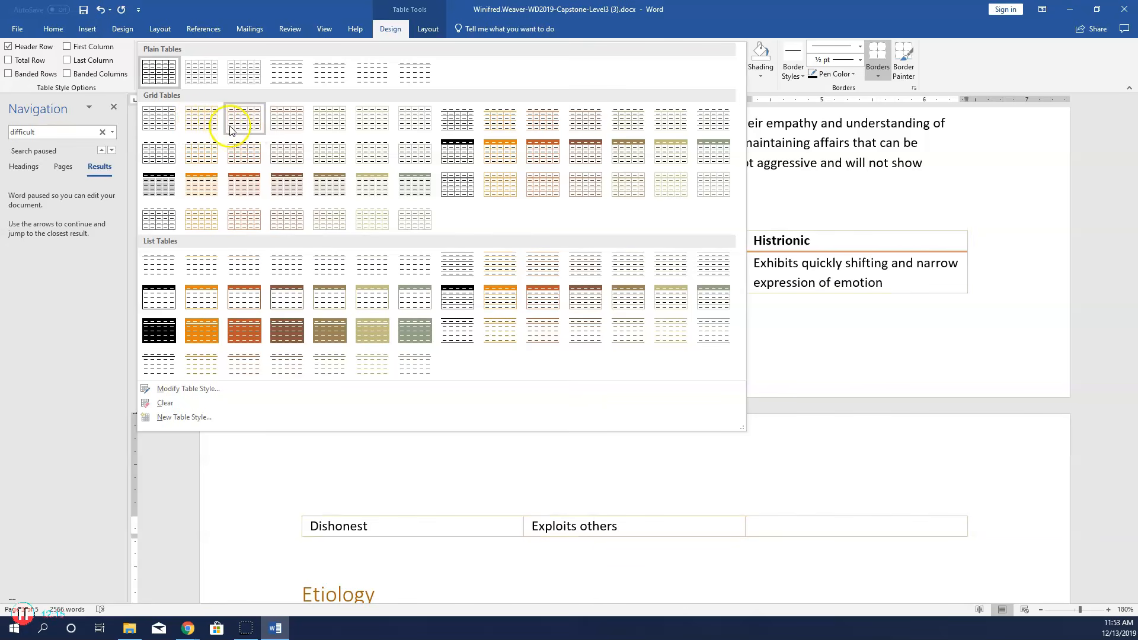
pyautogui.click(322, 128)
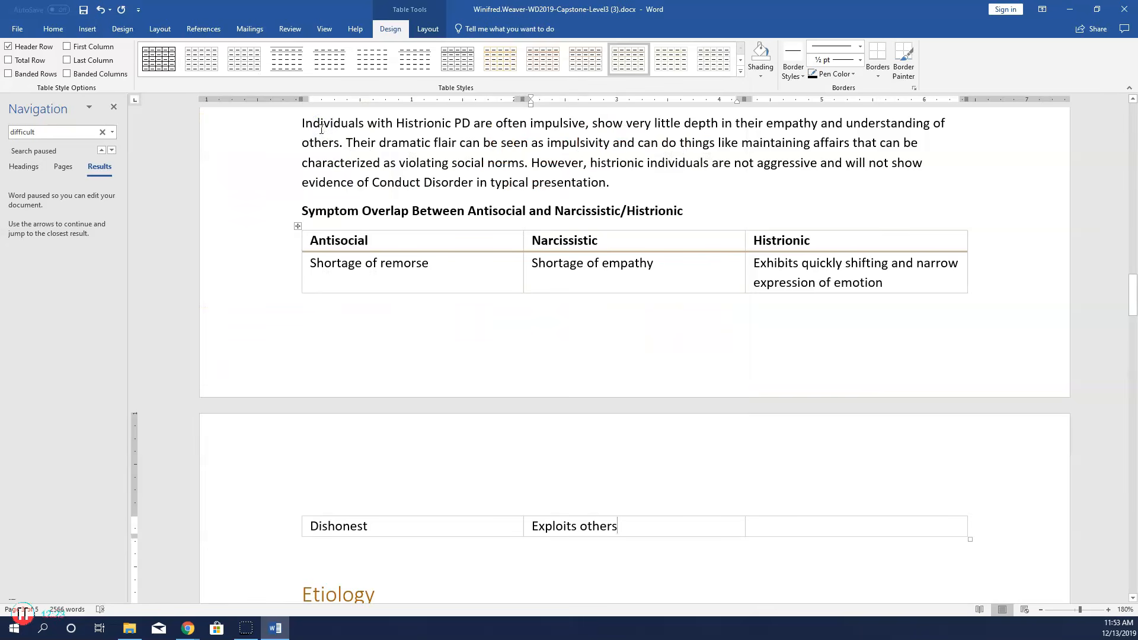
pyautogui.click(337, 192)
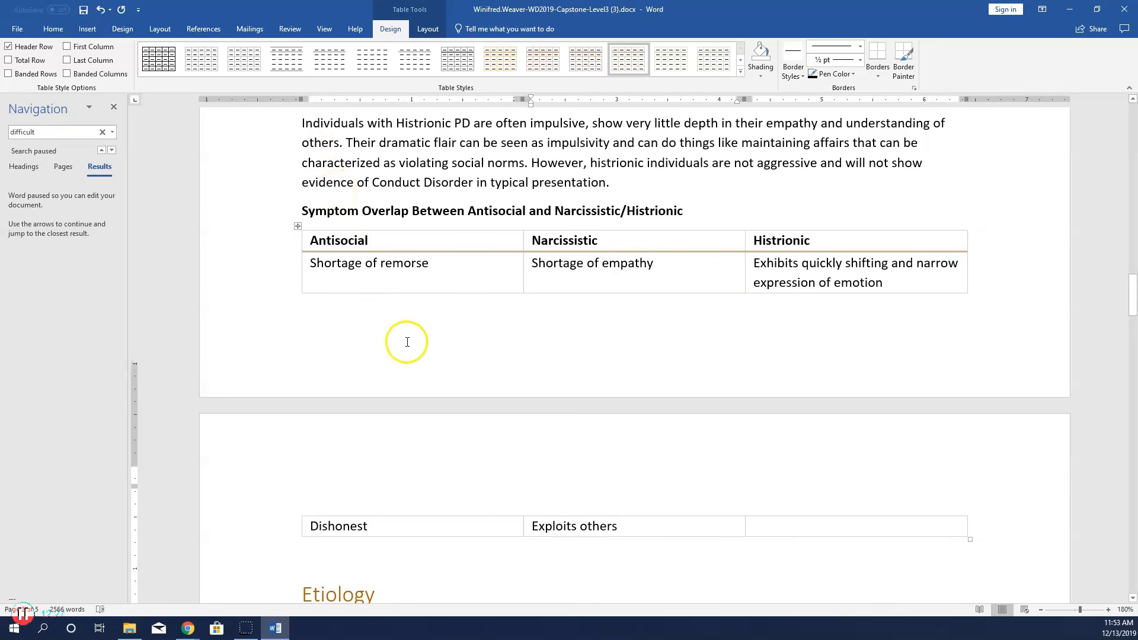
# Cut the second paragraph under Cognitive-Behavioral, from "Cognitive-behavioral therapists do not attempt" through its closing citation
pyautogui.scroll(-4, 404, 339)
pyautogui.scroll(-15, 408, 343)
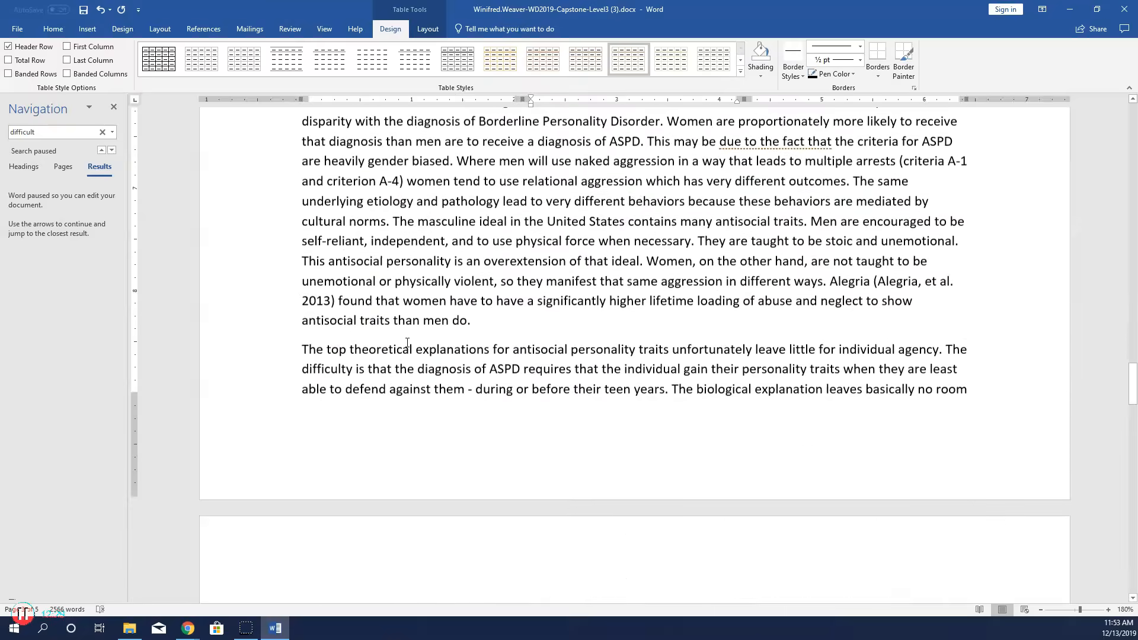
pyautogui.scroll(-10, 407, 342)
pyautogui.click(433, 292)
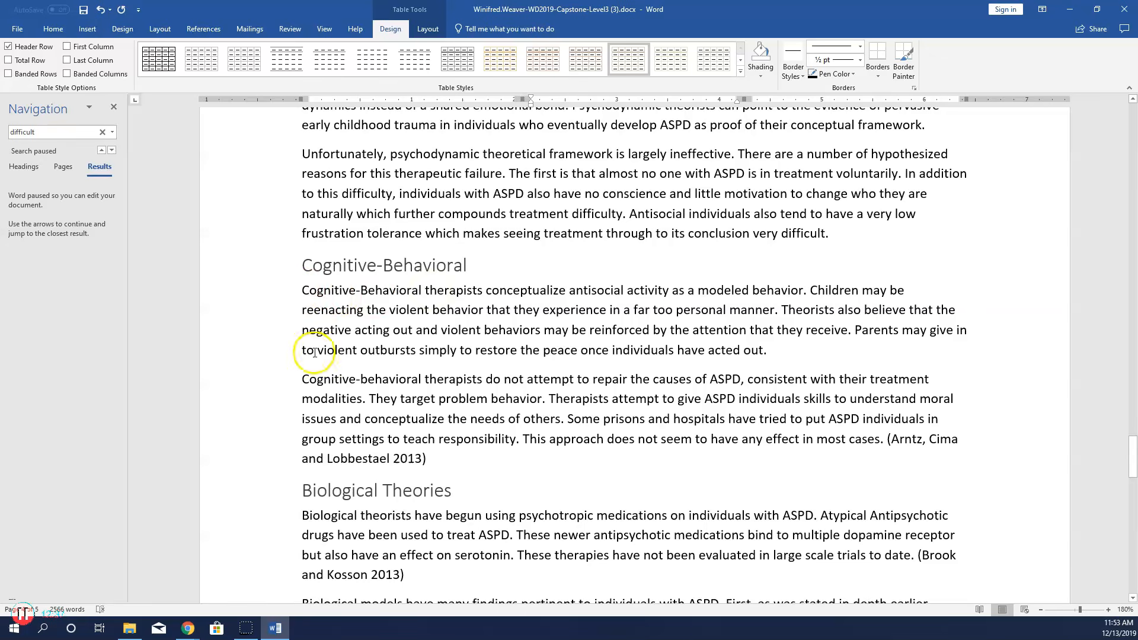
pyautogui.moveTo(302, 380); pyautogui.dragTo(438, 457)
pyautogui.hotkey('ctrl', 'c')
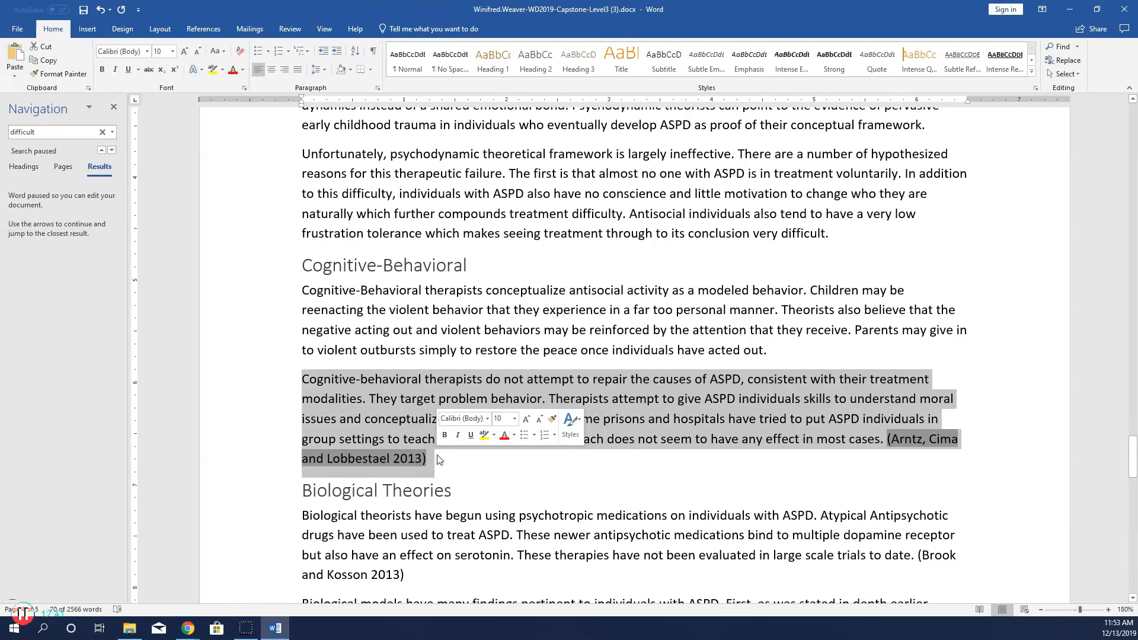
pyautogui.rightClick(424, 410)
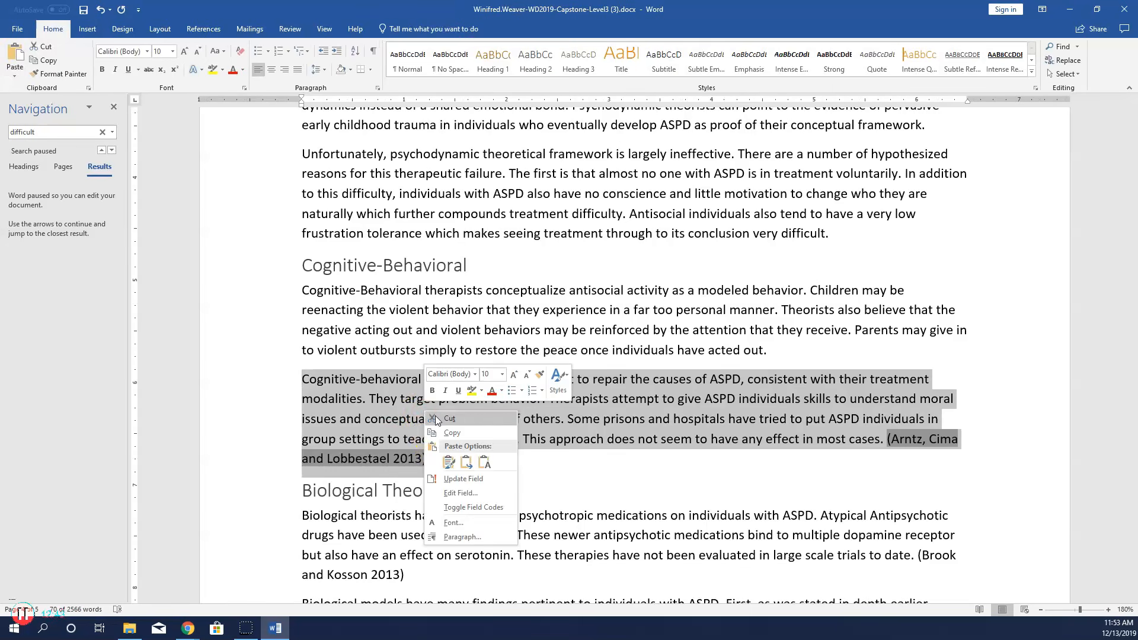
pyautogui.click(435, 418)
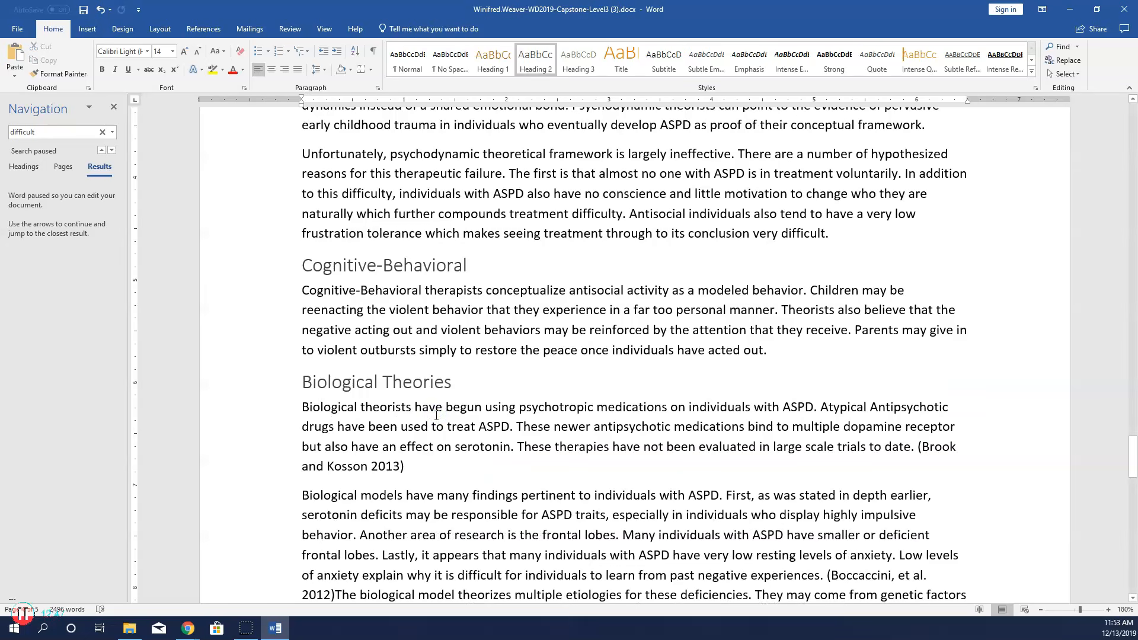
# Paste the cut paragraph directly below the Cognitive-Behavioral heading, keeping source formatting, and remove the extra blank line after it
pyautogui.click(301, 290)
pyautogui.press('Return')
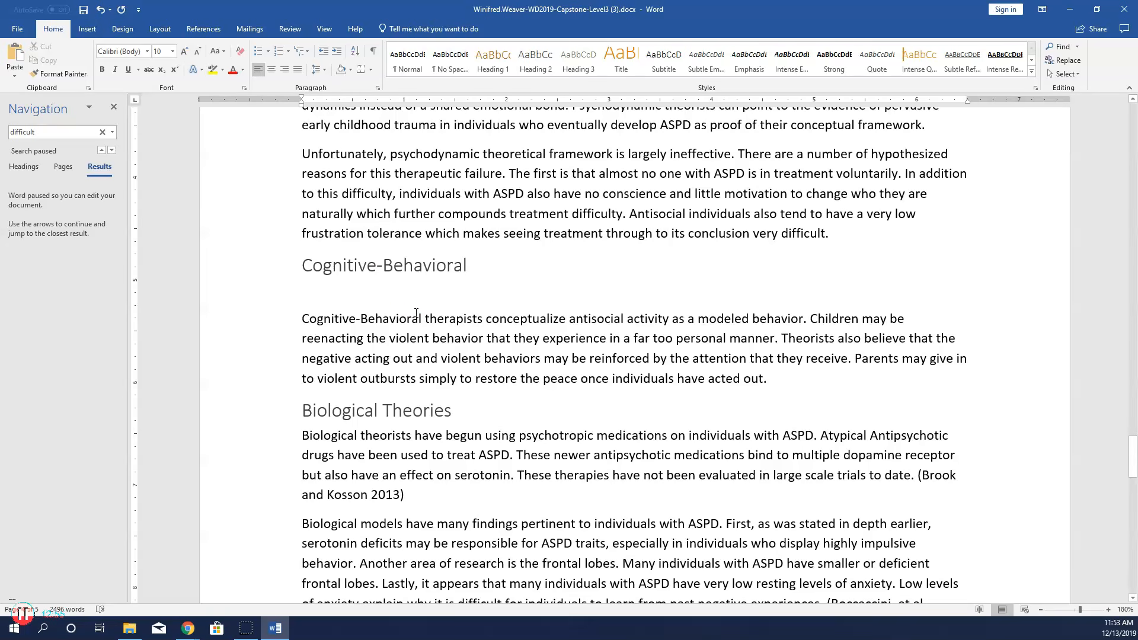
pyautogui.rightClick(302, 289)
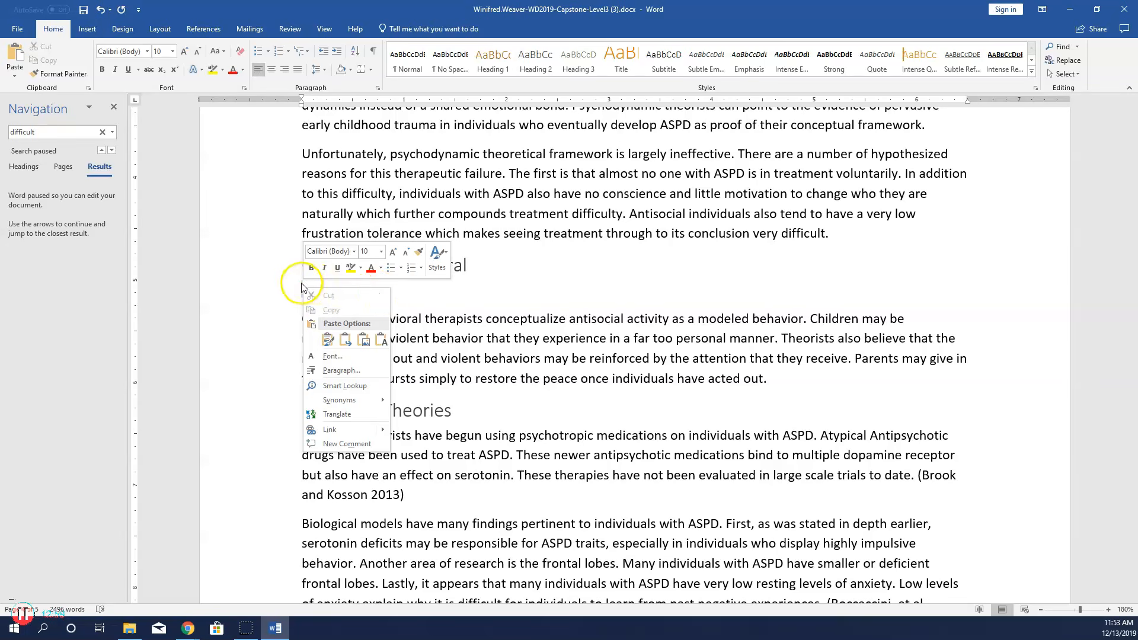
pyautogui.click(302, 287)
pyautogui.rightClick(306, 291)
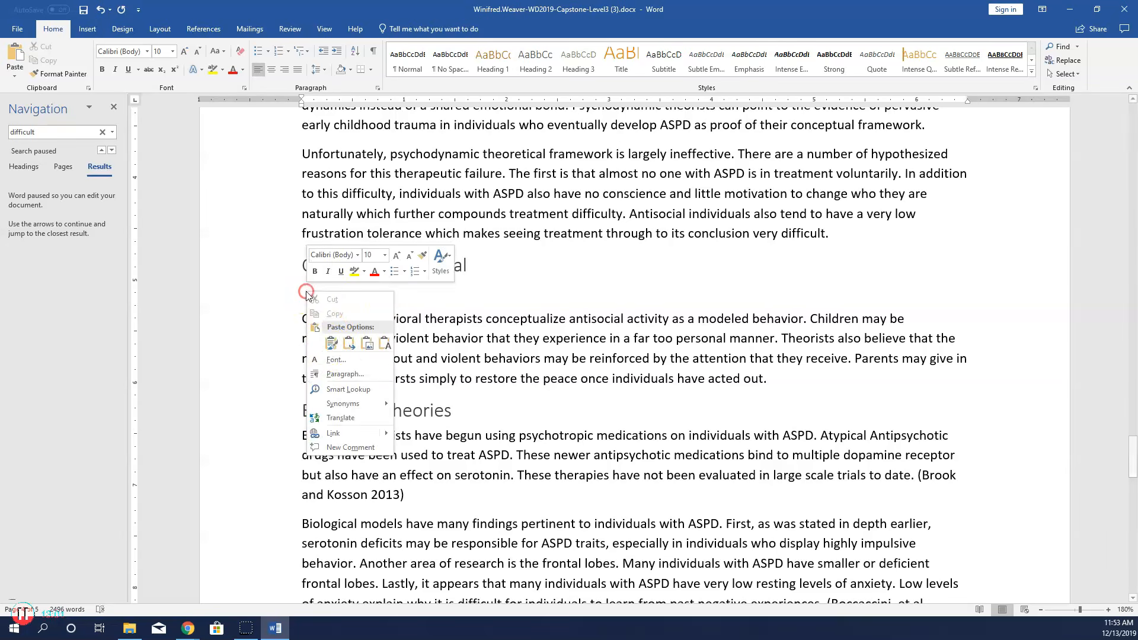
pyautogui.click(330, 344)
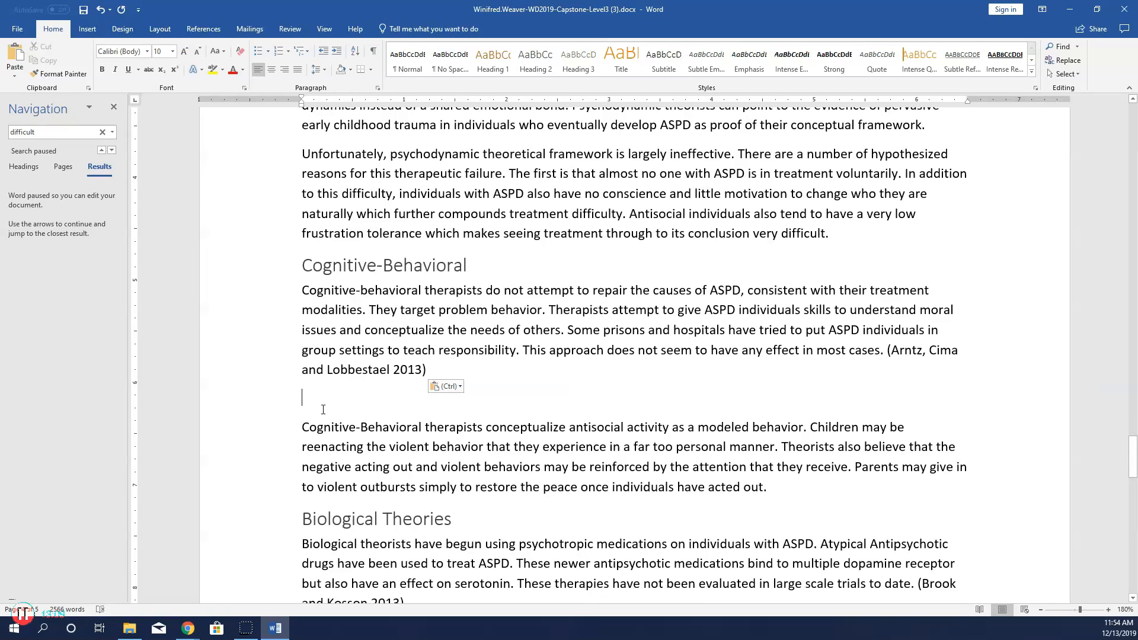
pyautogui.click(342, 407)
pyautogui.press('Delete')
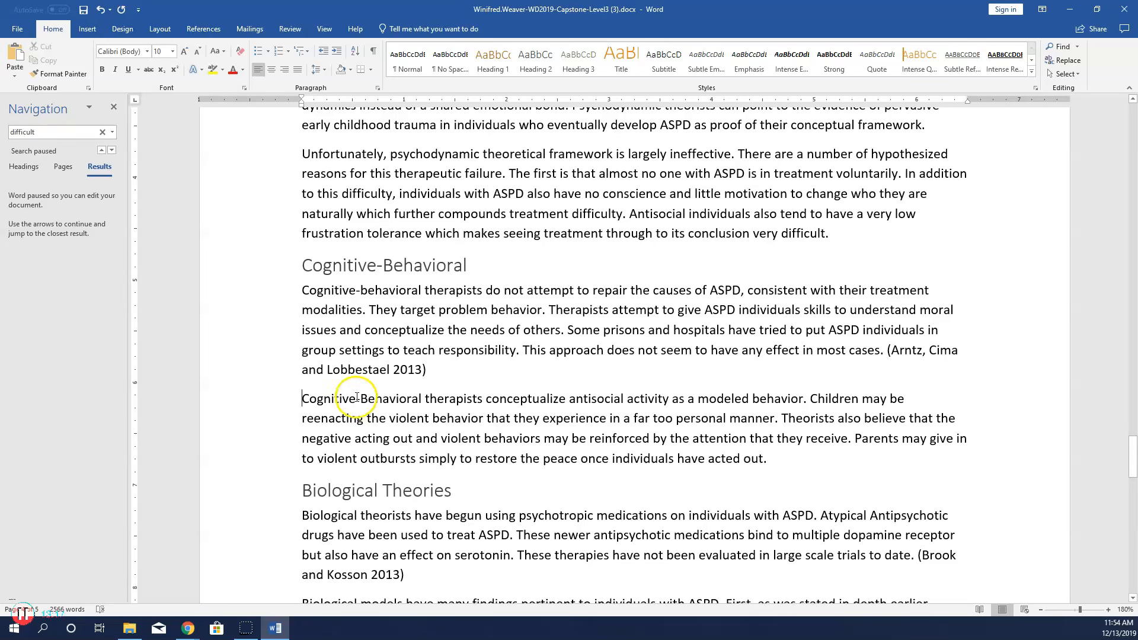
# Insert the Medical icon of a head with a brain at the start of the first paragraph under Biological Theories
pyautogui.scroll(-2, 343, 449)
pyautogui.scroll(-1, 344, 449)
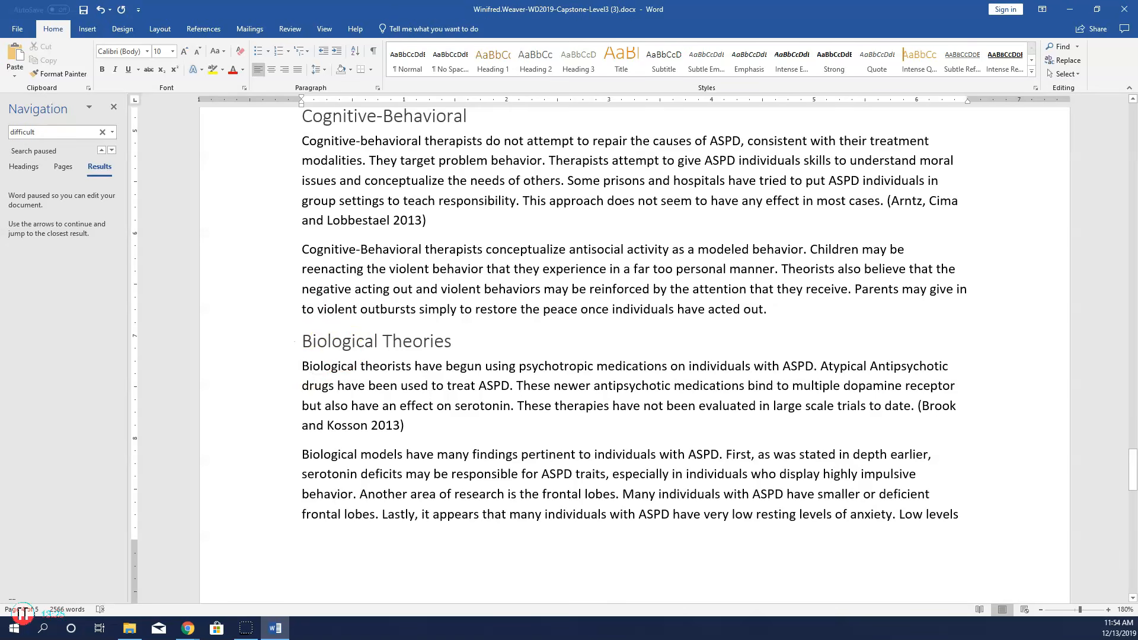
pyautogui.click(87, 31)
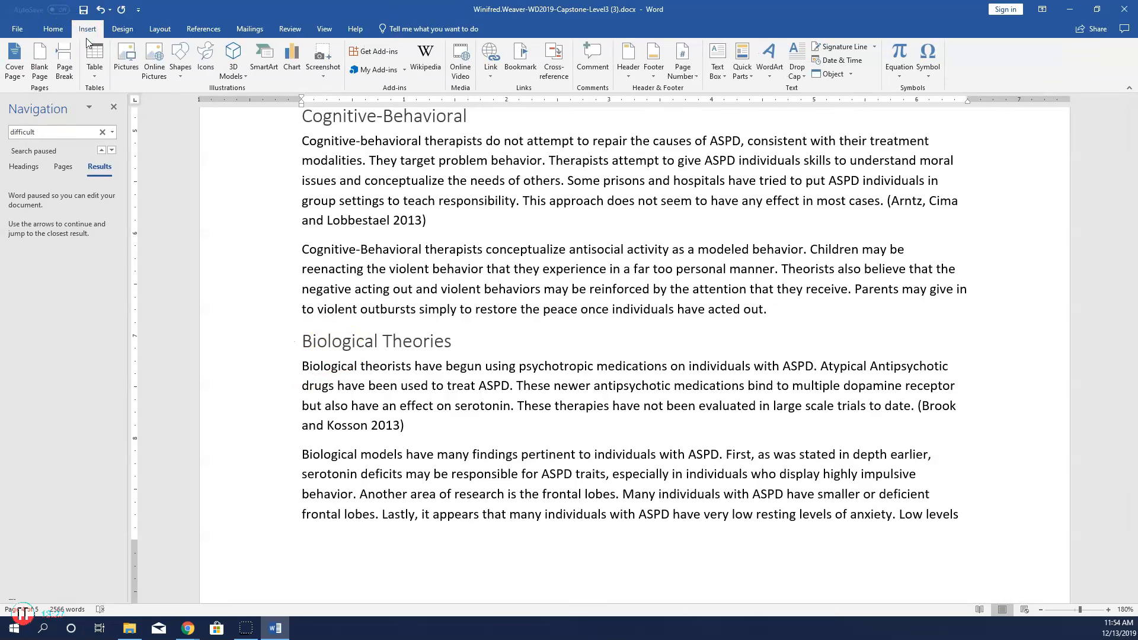
pyautogui.click(208, 68)
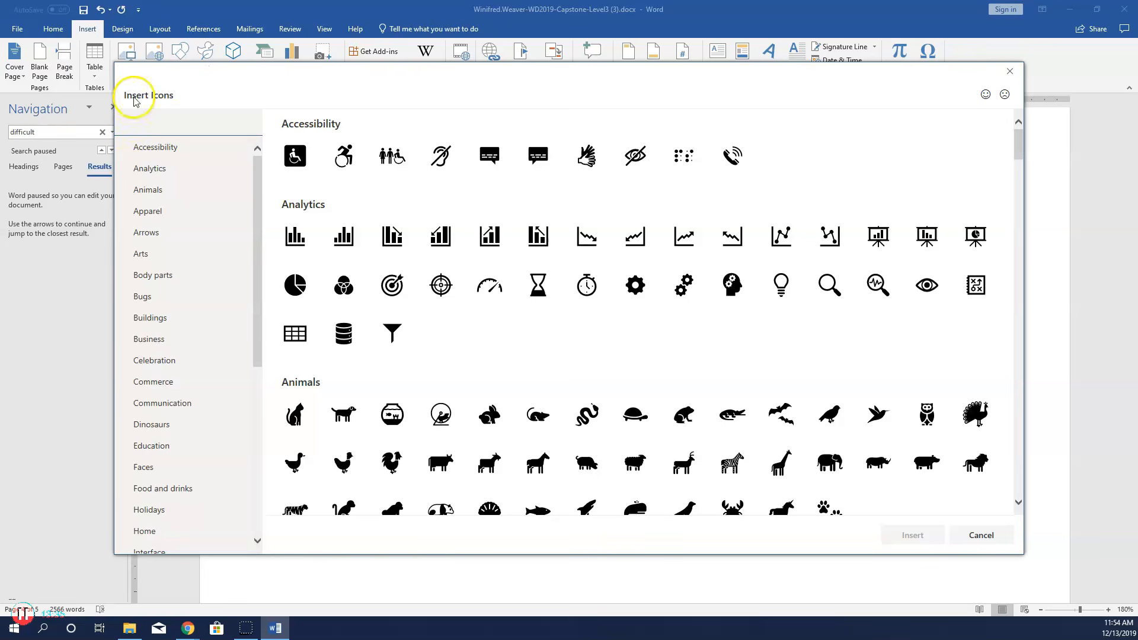
pyautogui.scroll(-4, 161, 278)
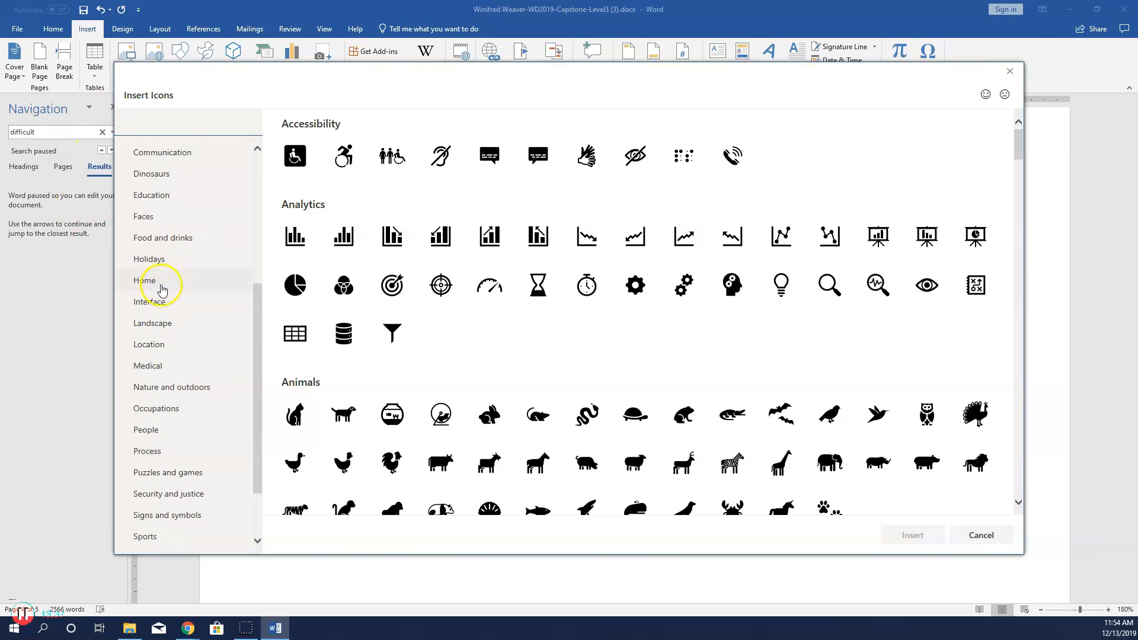
pyautogui.click(156, 366)
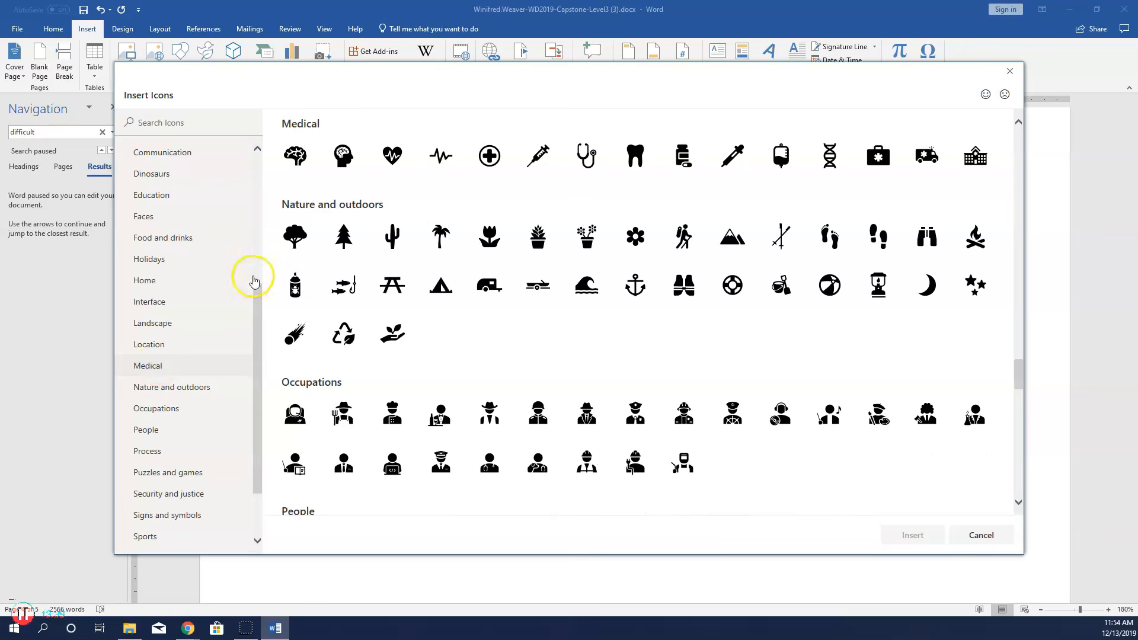
pyautogui.click(338, 155)
pyautogui.click(933, 537)
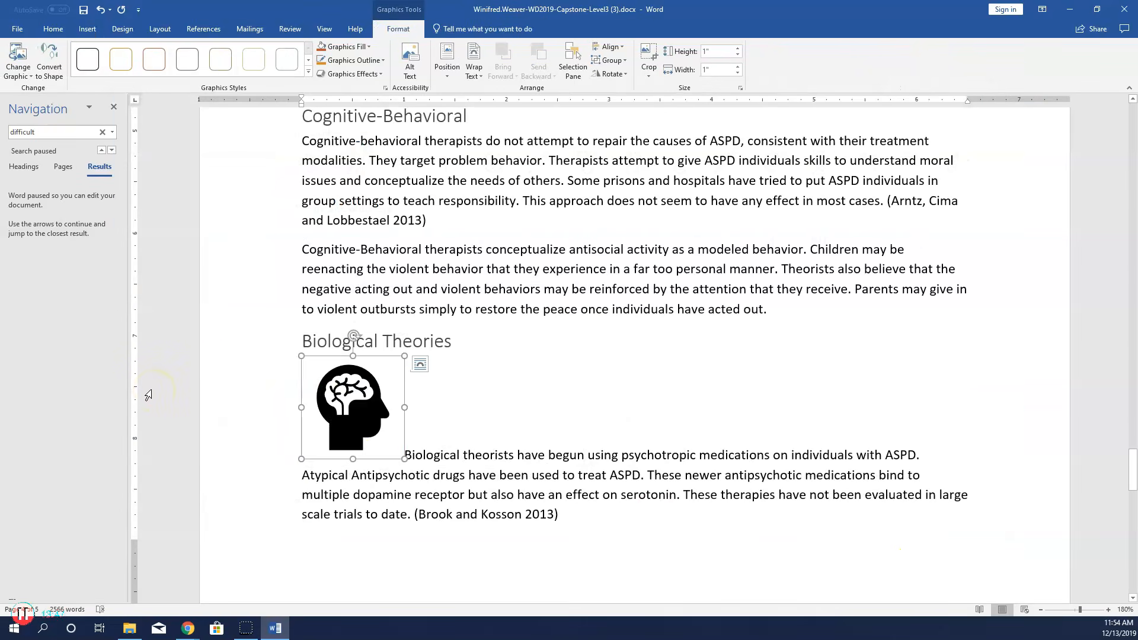
# Apply the gray-green filled preset without an outline, last in the second row of graphics styles, to the head icon
pyautogui.click(109, 369)
pyautogui.click(388, 370)
pyautogui.rightClick(394, 365)
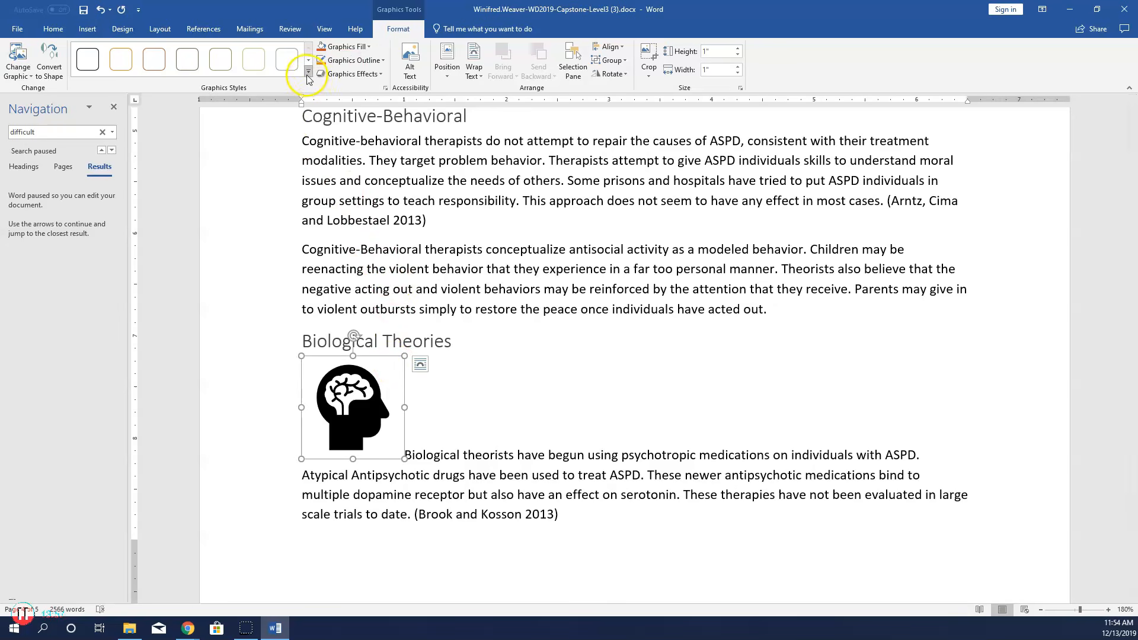
pyautogui.click(308, 73)
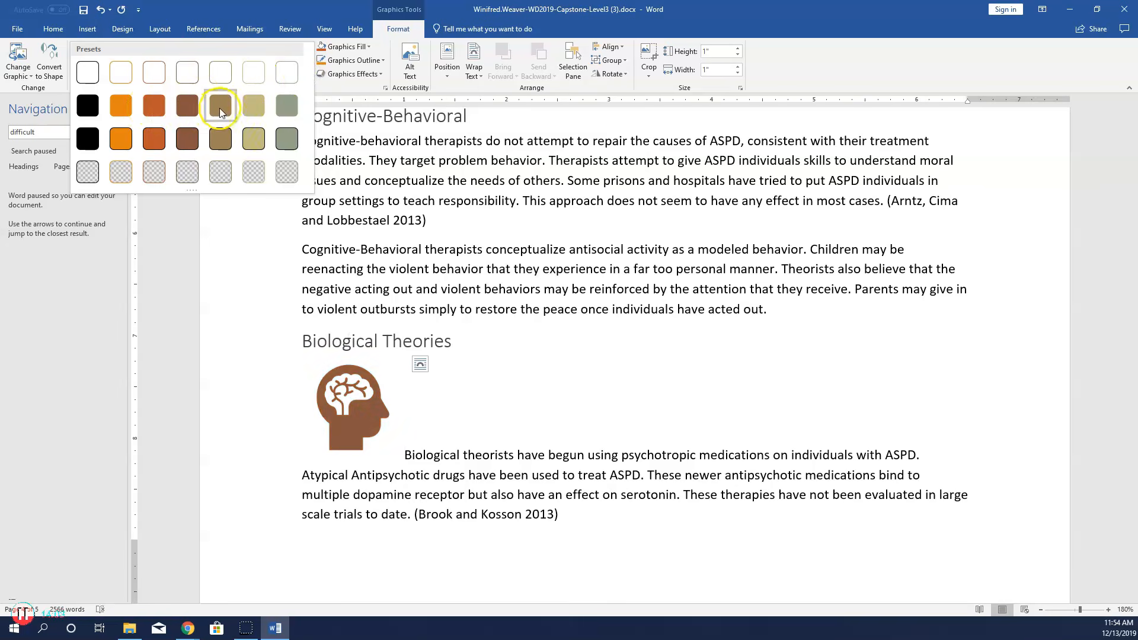
pyautogui.click(285, 105)
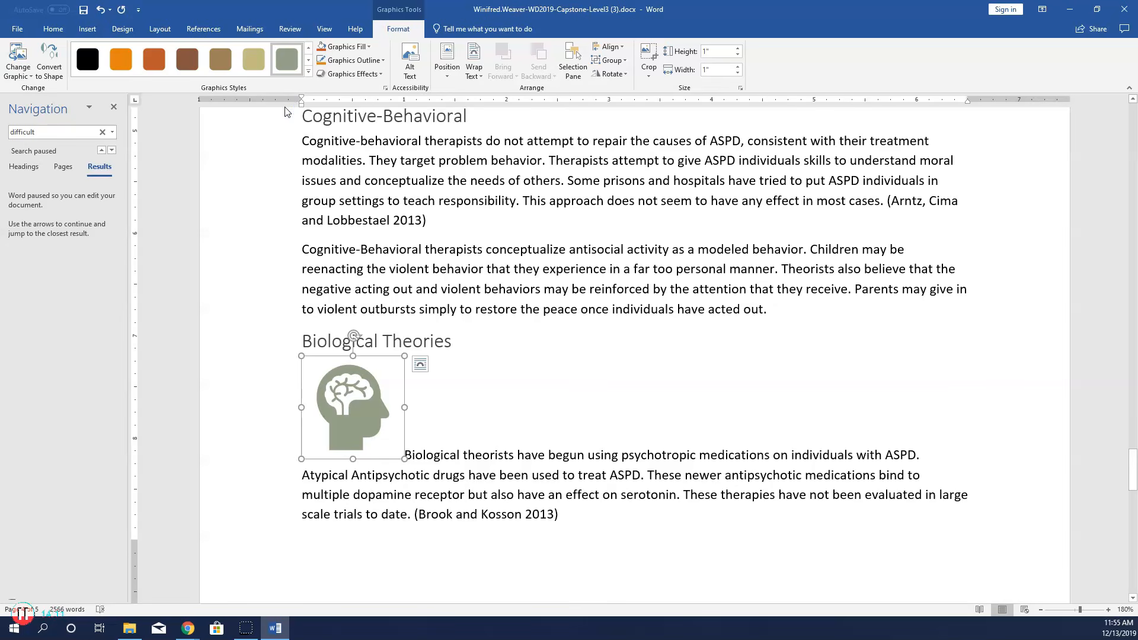
# Replace the head icon's alt text with "Illustration of a brain in a head"
pyautogui.click(411, 62)
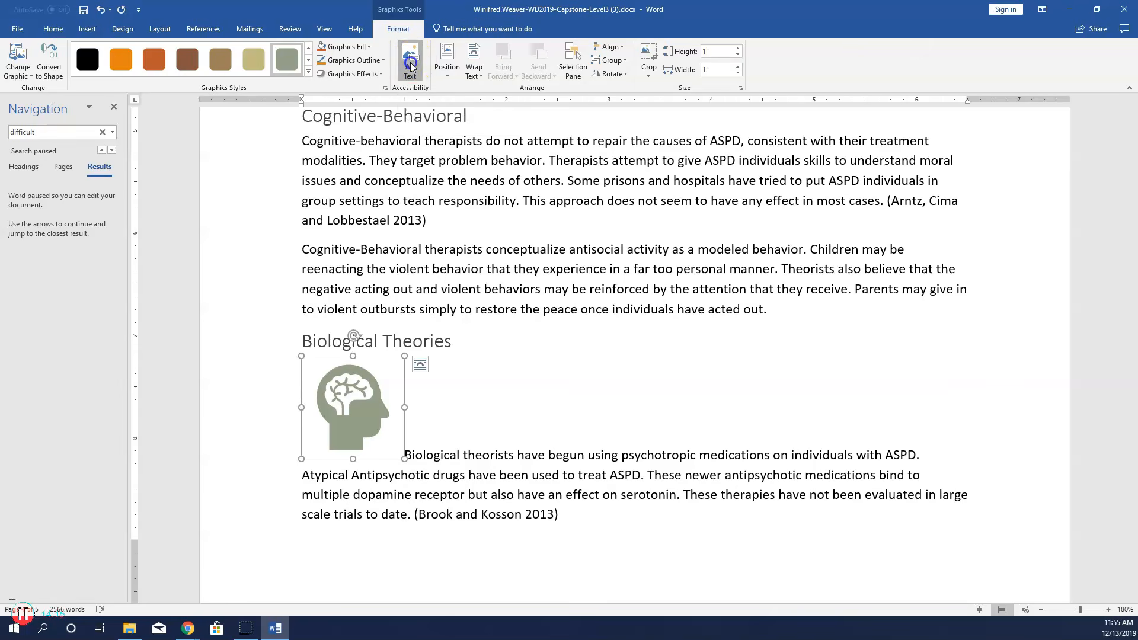
pyautogui.moveTo(1070, 196); pyautogui.dragTo(924, 171)
pyautogui.press('BackSpace')
pyautogui.write('Illustration of')
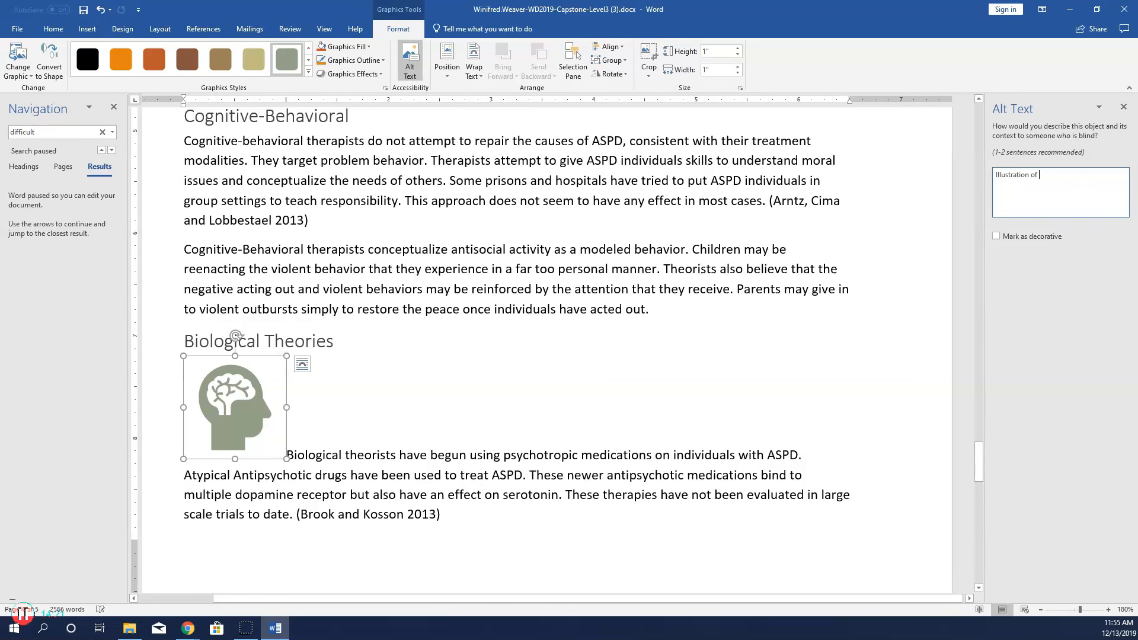
pyautogui.write(' a brai')
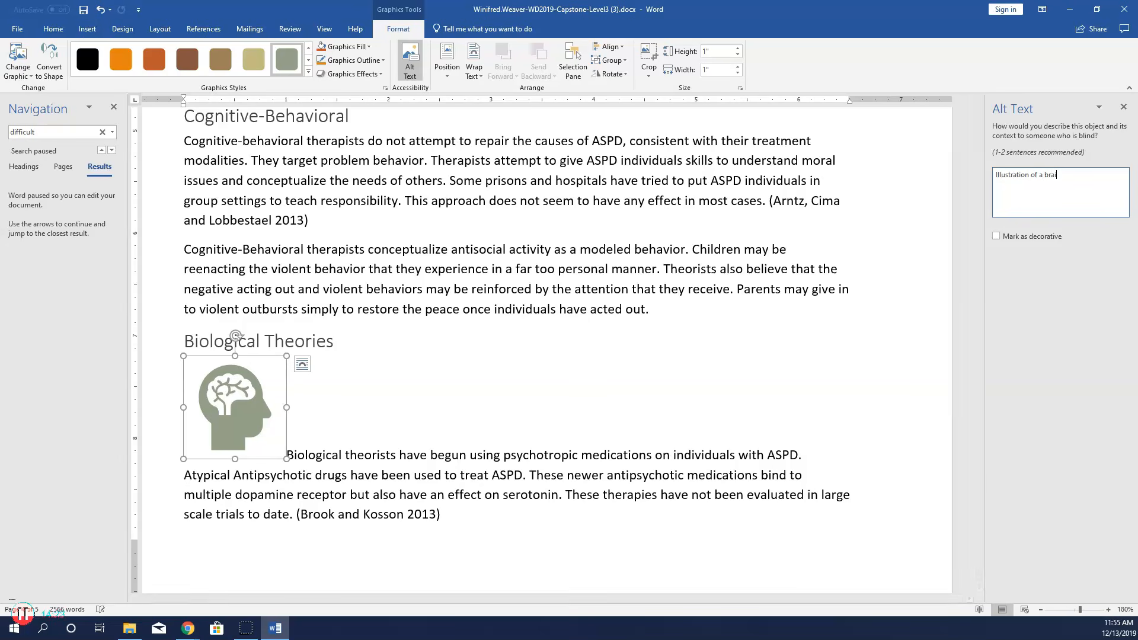
pyautogui.write('n in ')
pyautogui.write('hae')
pyautogui.press('BackSpace')
pyautogui.press('BackSpace')
pyautogui.press('BackSpace')
pyautogui.write('head')
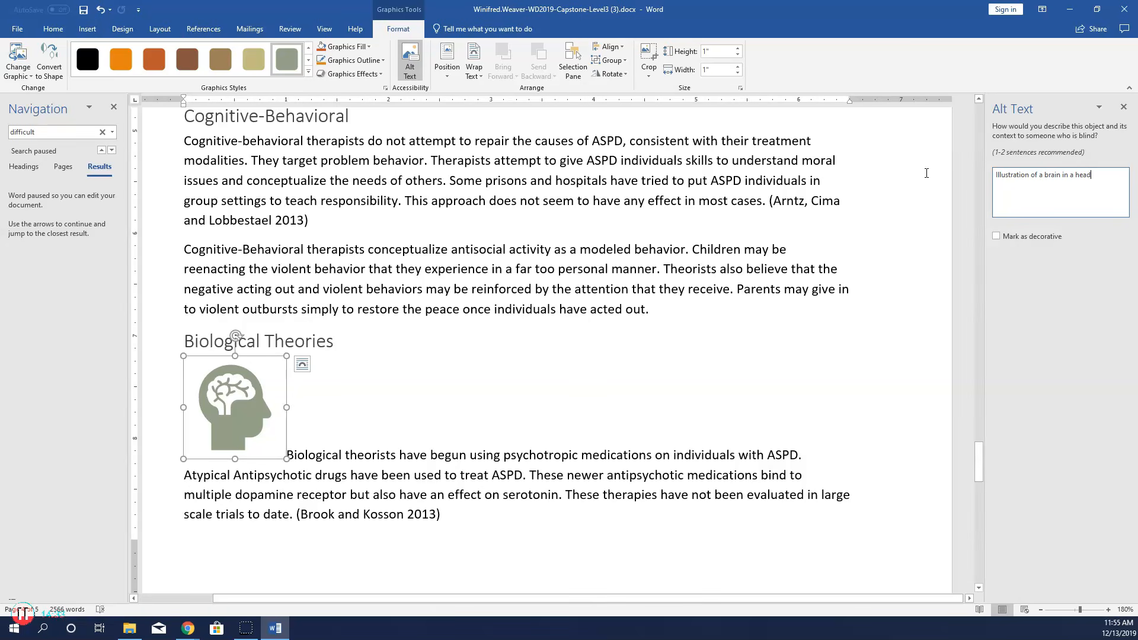
# Enlarge the head icon proportionally to 1.5" high and 1.5" wide
pyautogui.click(738, 49)
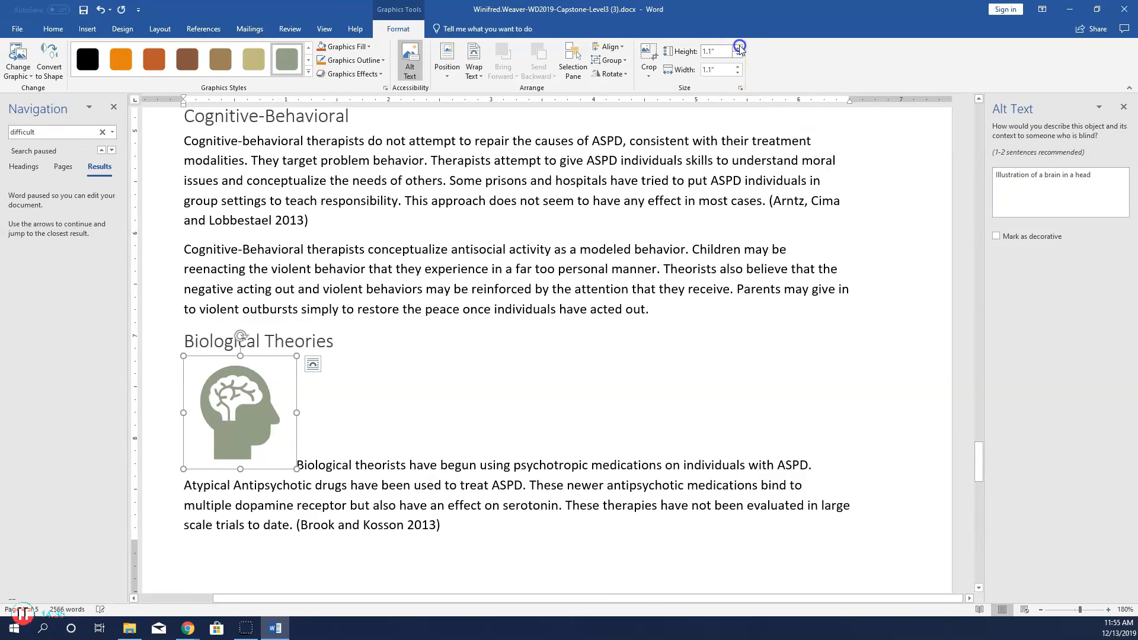
pyautogui.click(738, 49)
pyautogui.click(738, 49)
pyautogui.click(738, 48)
pyautogui.click(738, 48)
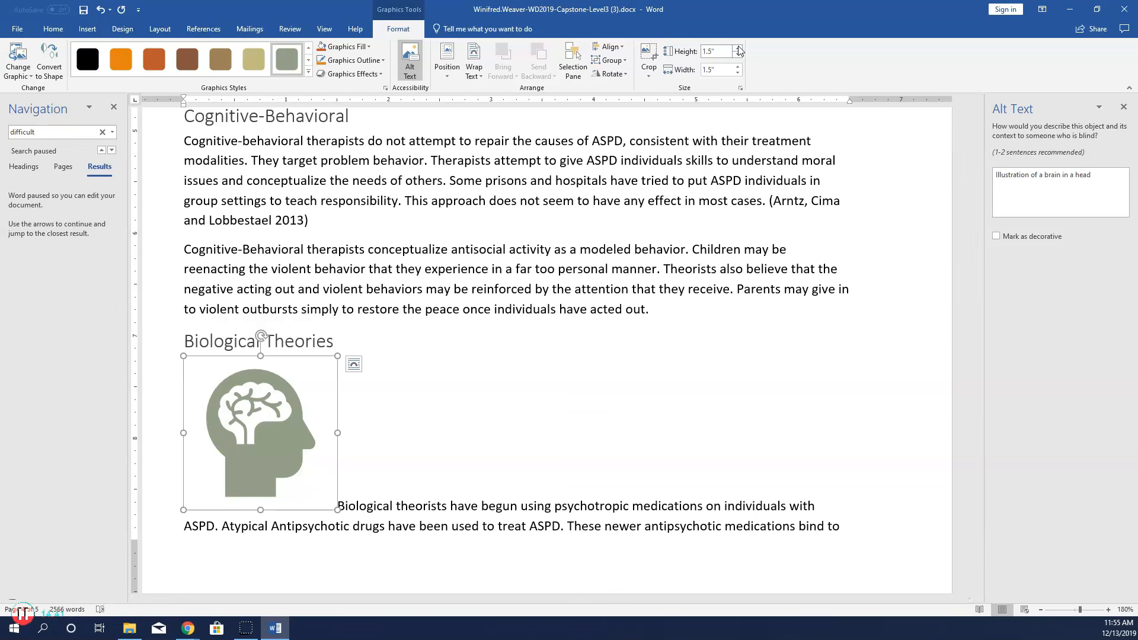
# Apply Square text wrapping to the head icon so the Biological Theories text flows beside it
pyautogui.click(354, 364)
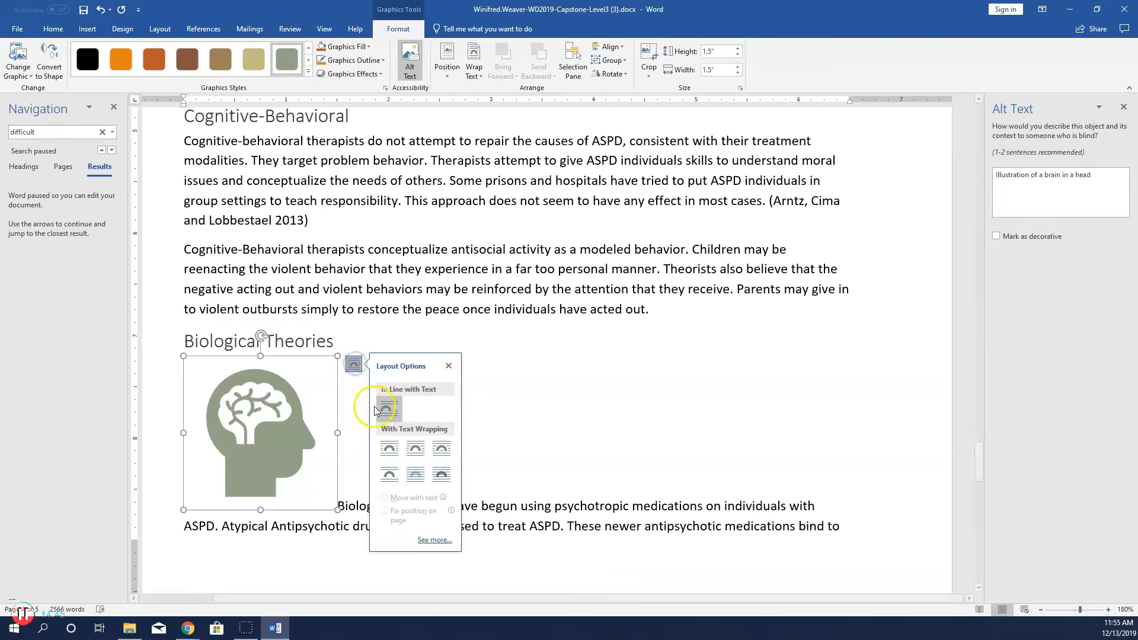
pyautogui.click(390, 450)
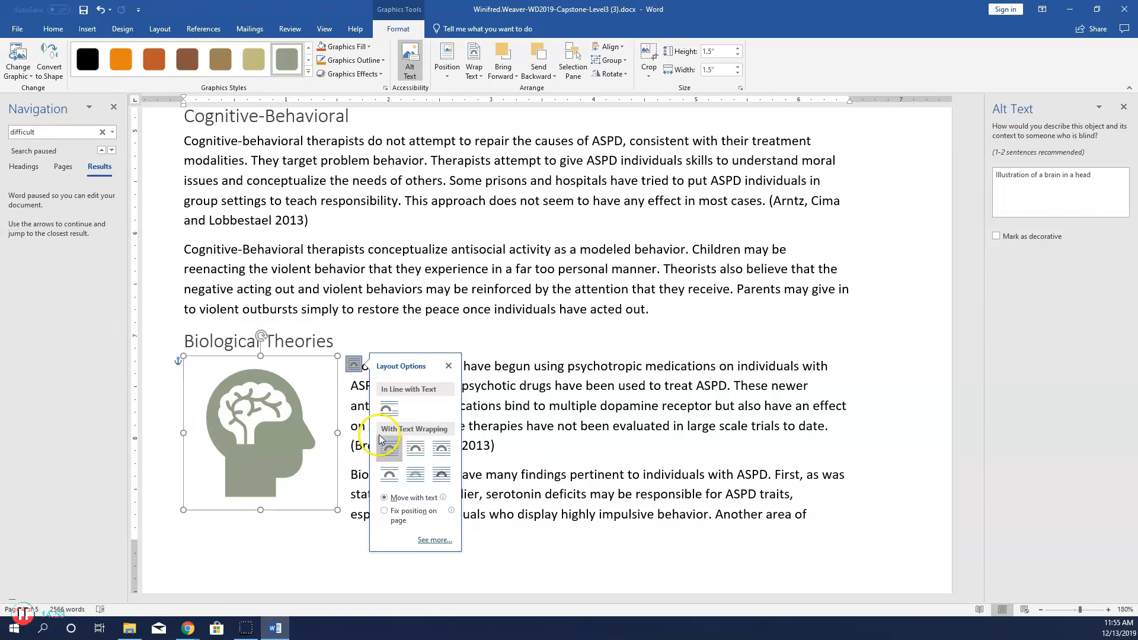
pyautogui.click(23, 615)
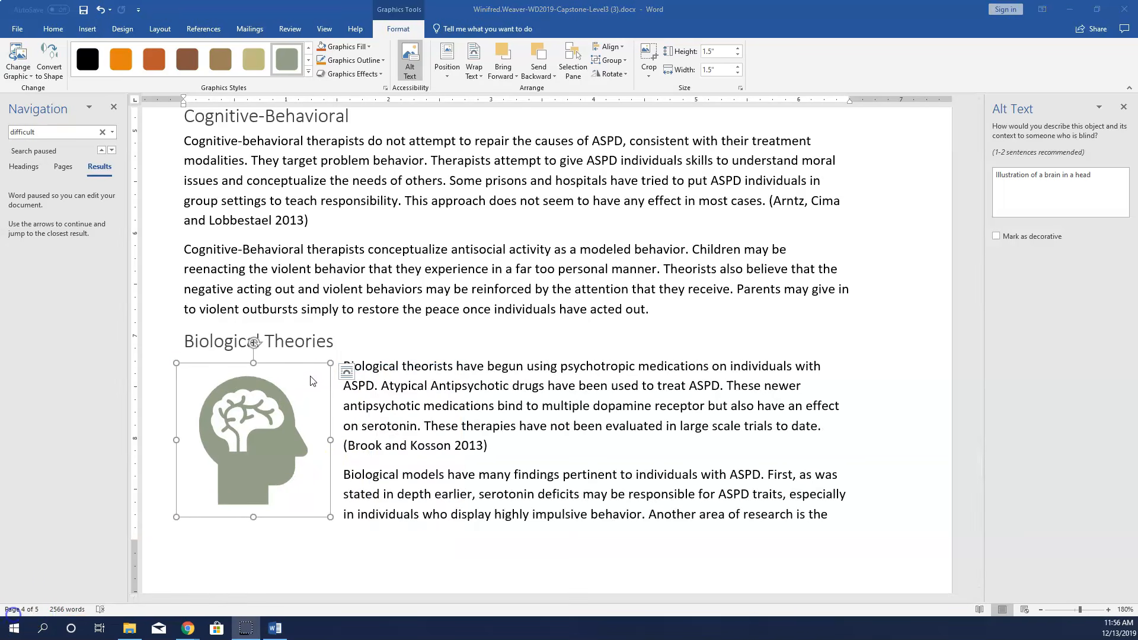
# Move the head icon to the page's right margin, level with the start of the first Biological Theories paragraph
pyautogui.click(308, 379)
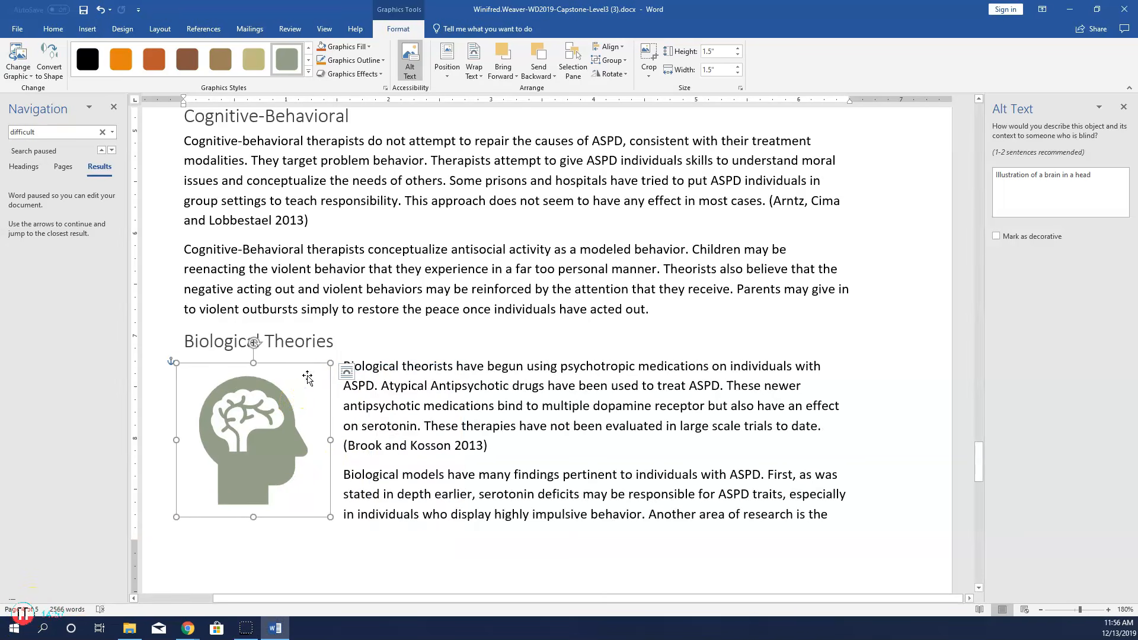
pyautogui.click(310, 380)
pyautogui.moveTo(309, 380); pyautogui.dragTo(836, 369)
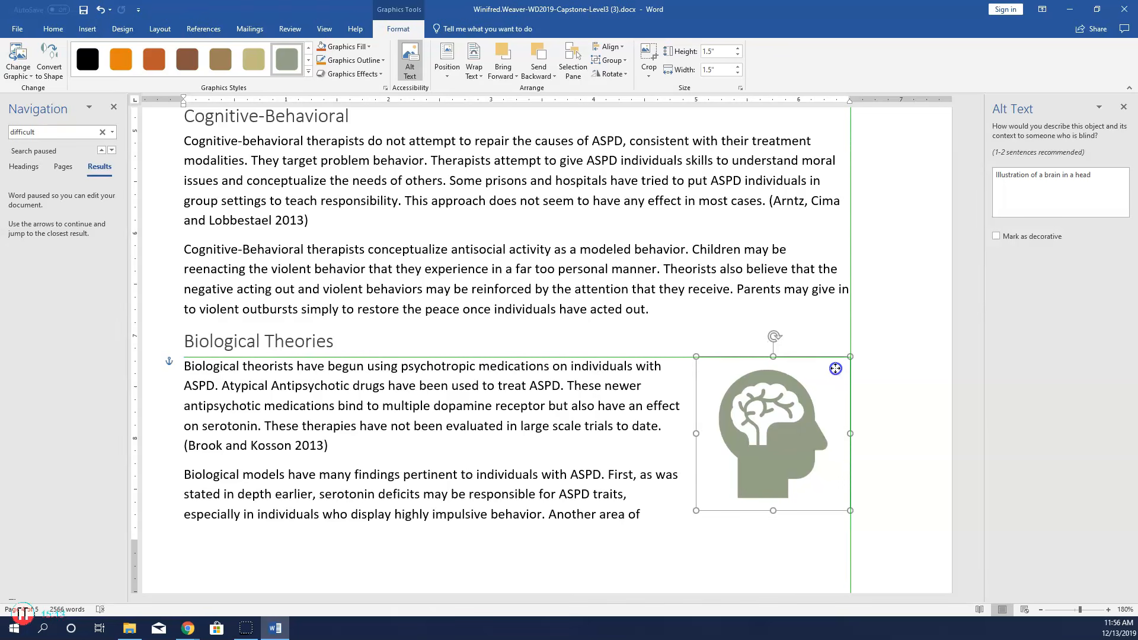
pyautogui.moveTo(835, 369); pyautogui.dragTo(835, 369)
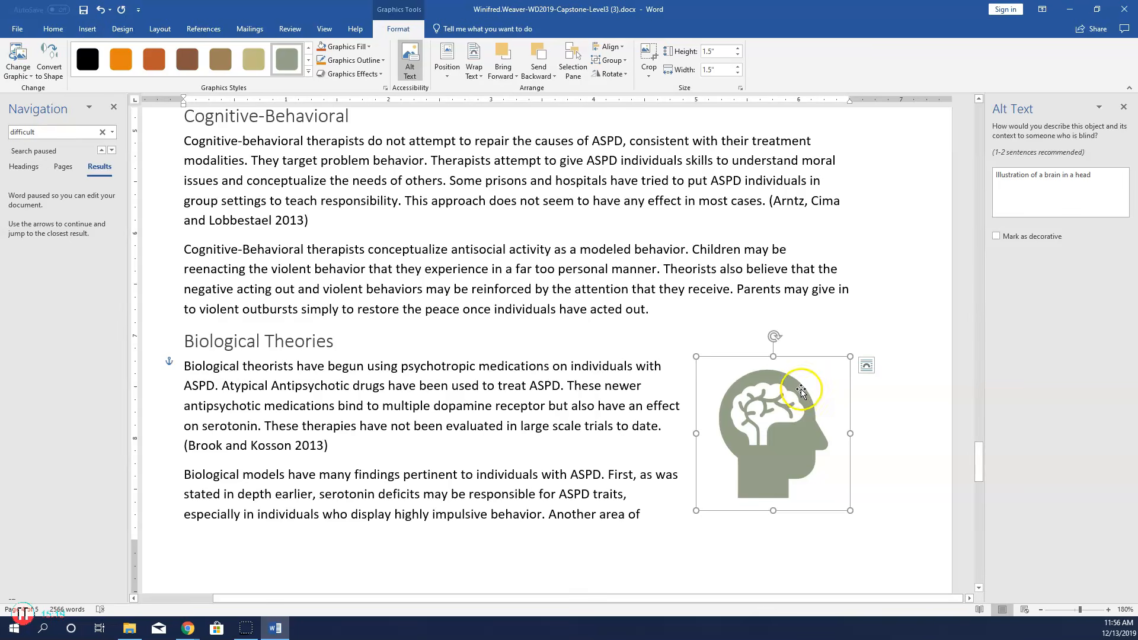
# Set the document's Title property to "Antisocial Personality Disorder (ASPD)" and return to the document
pyautogui.click(17, 30)
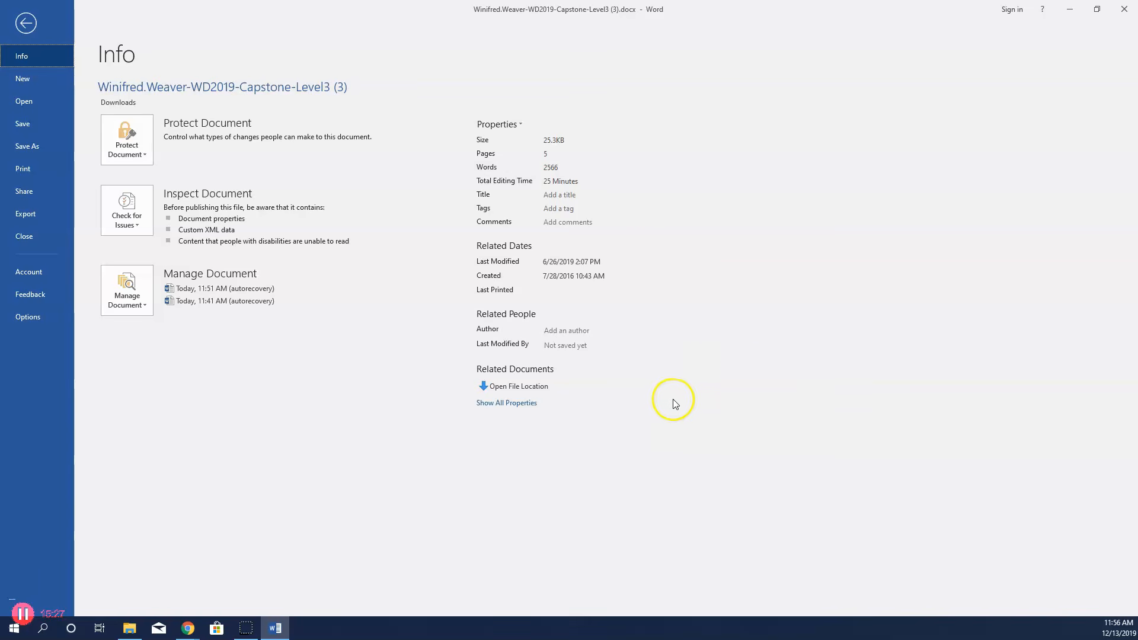
pyautogui.click(553, 194)
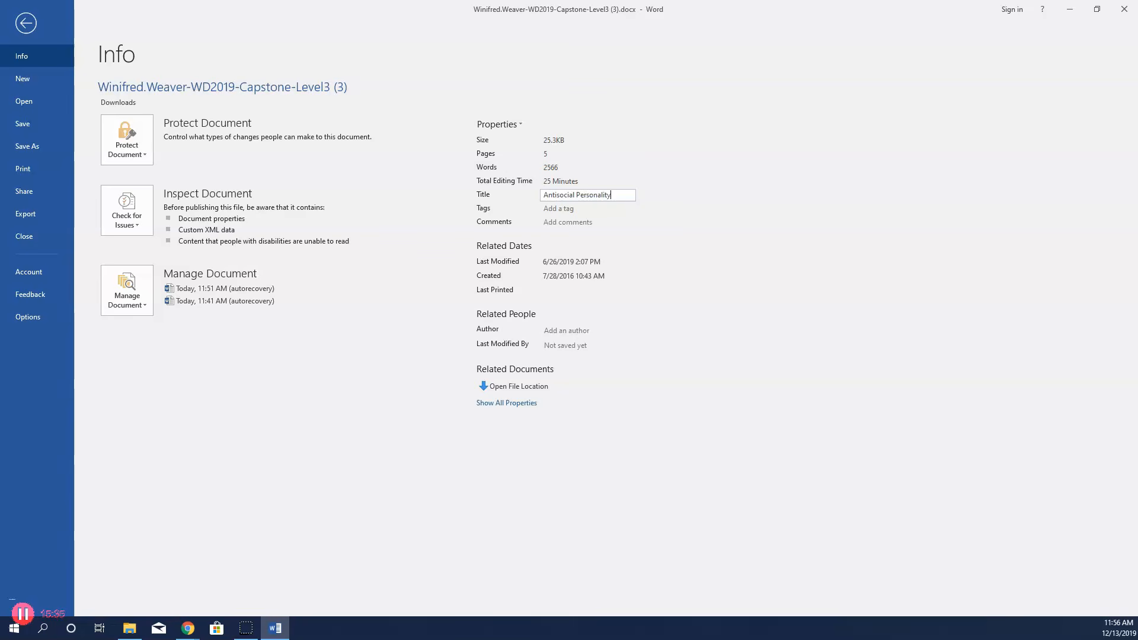
pyautogui.write('Disorder (ASPD)')
pyautogui.click(26, 23)
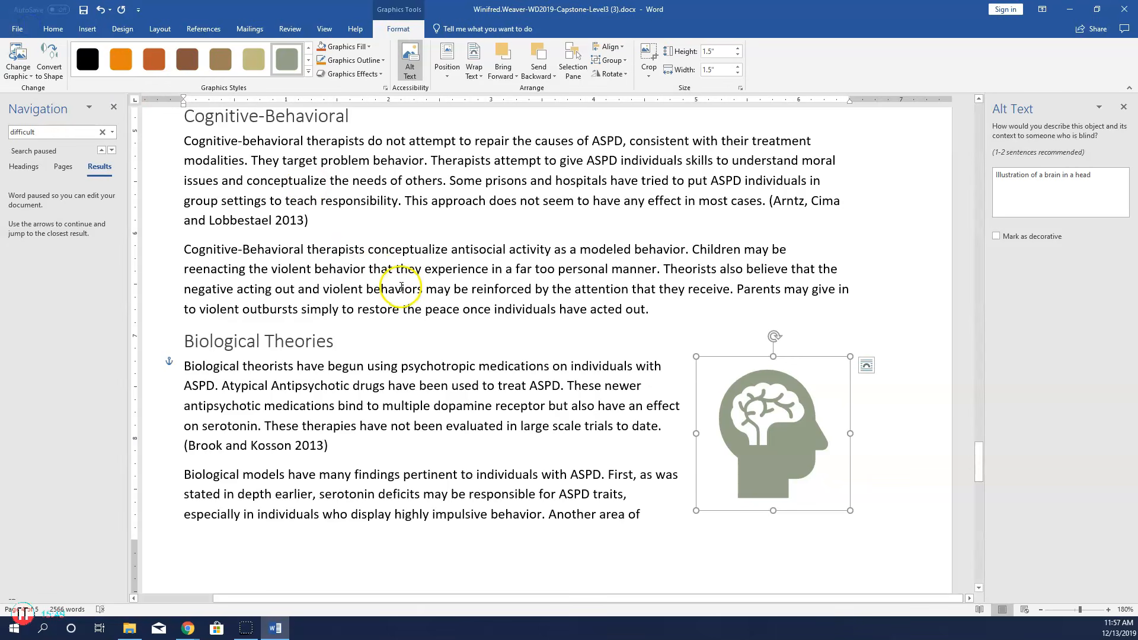
# Insert the built-in blank header with three text placeholders across the page
pyautogui.scroll(15, 401, 287)
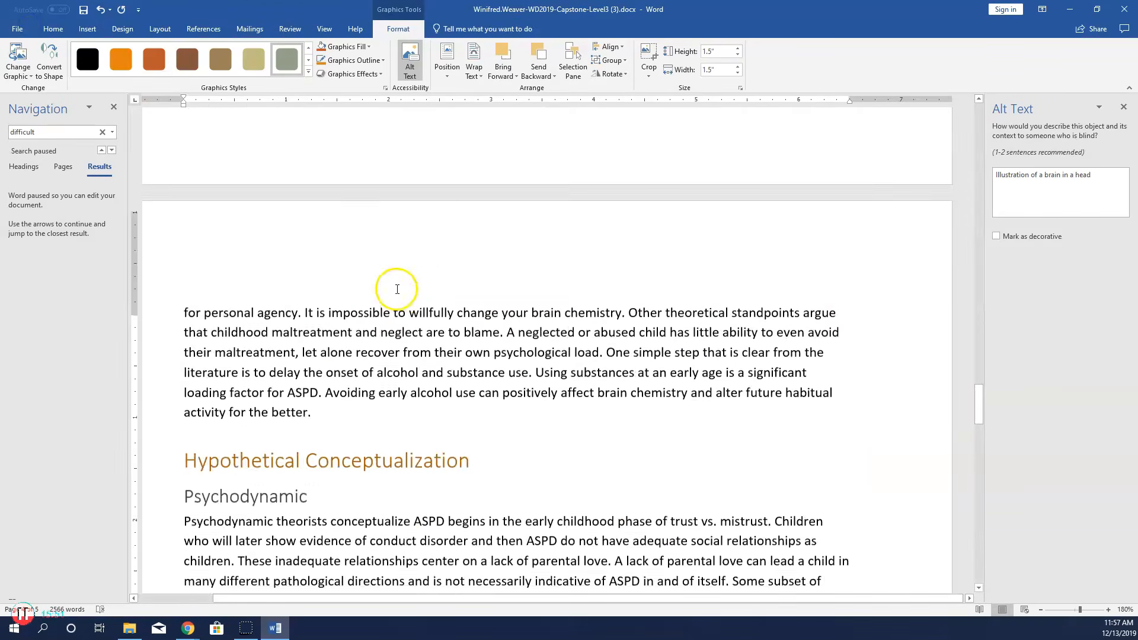
pyautogui.scroll(15, 395, 289)
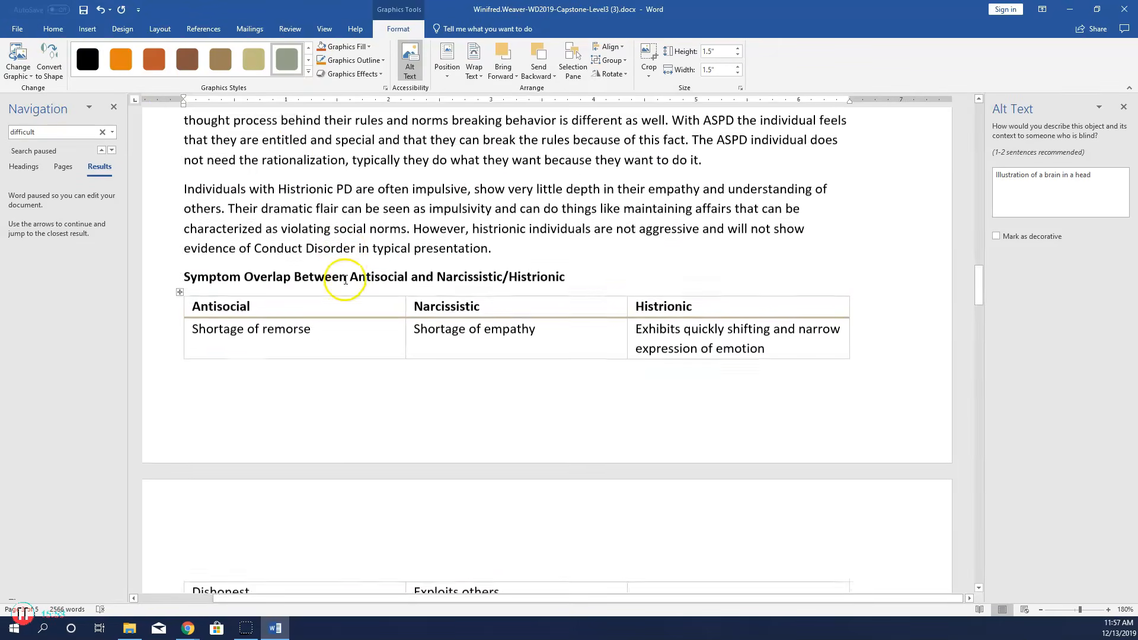
pyautogui.click(87, 28)
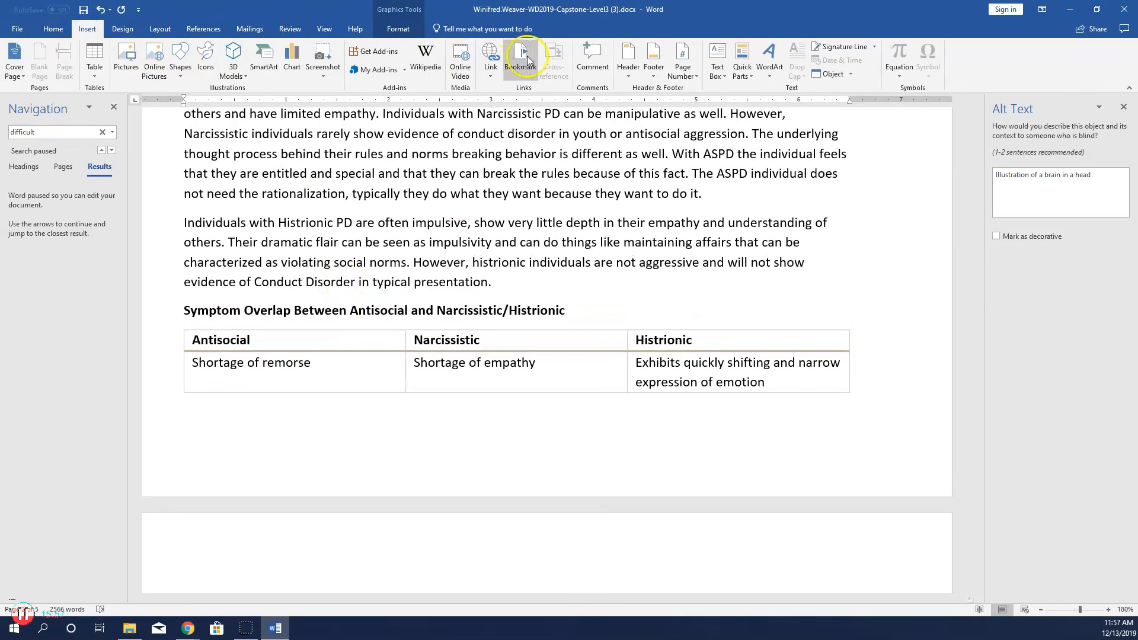
pyautogui.click(633, 64)
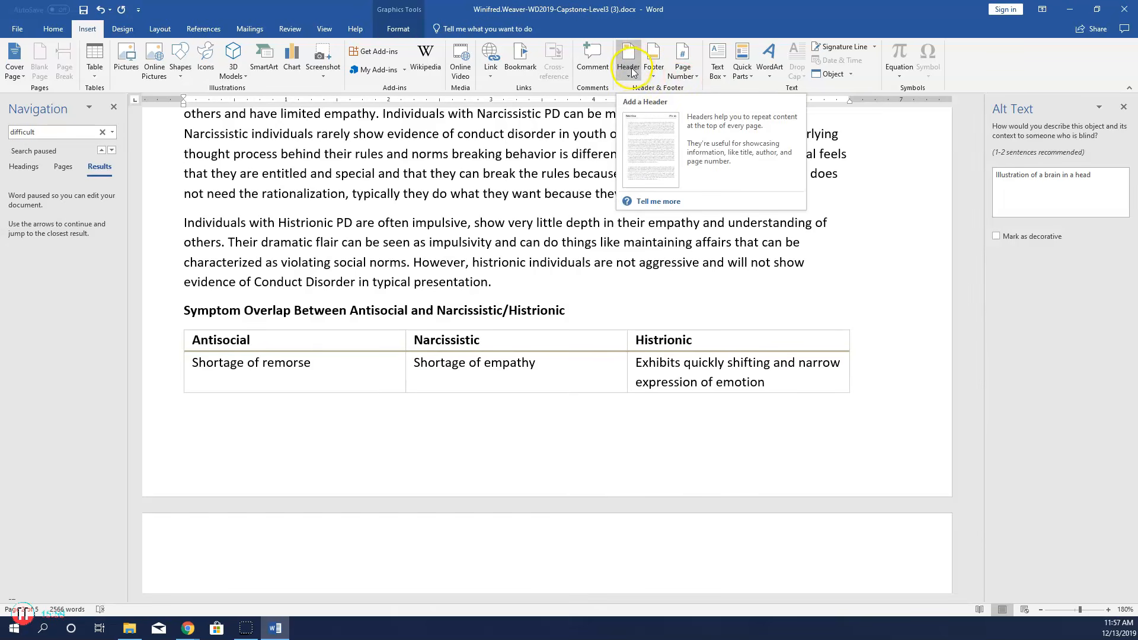
pyautogui.click(631, 69)
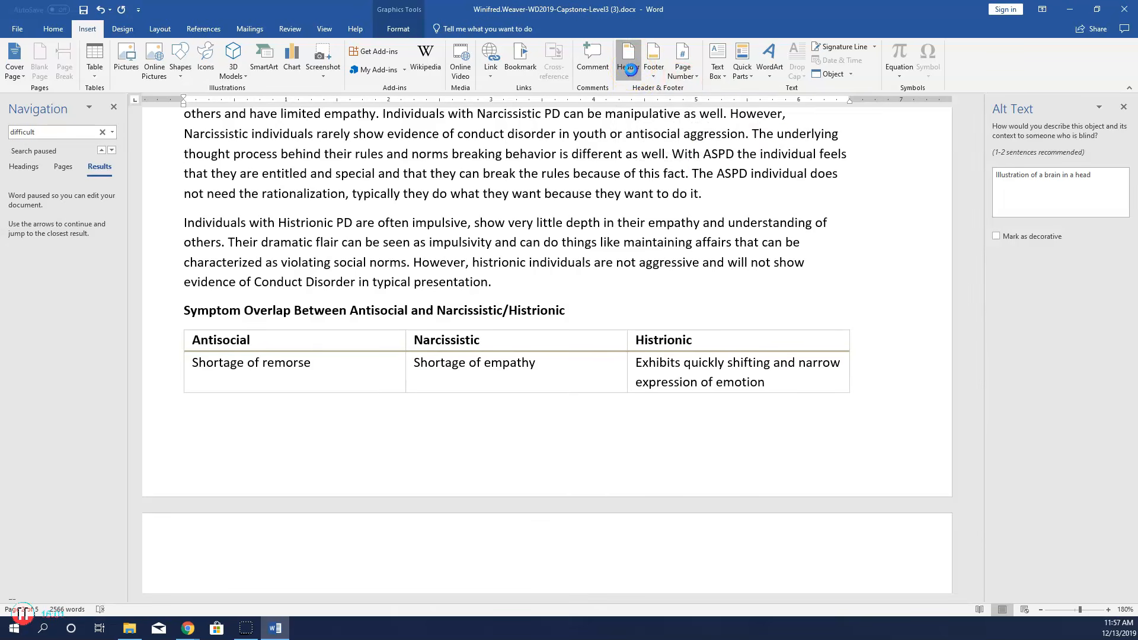
pyautogui.click(651, 186)
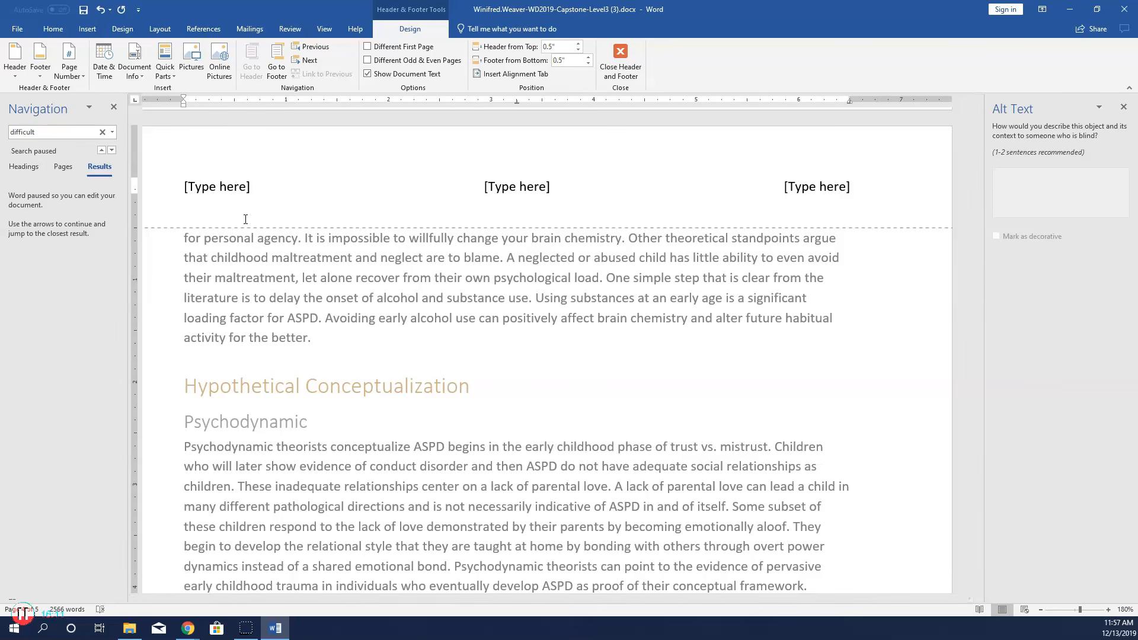
# Replace the header's left placeholder with the Document Title property and delete the center placeholder
pyautogui.click(223, 186)
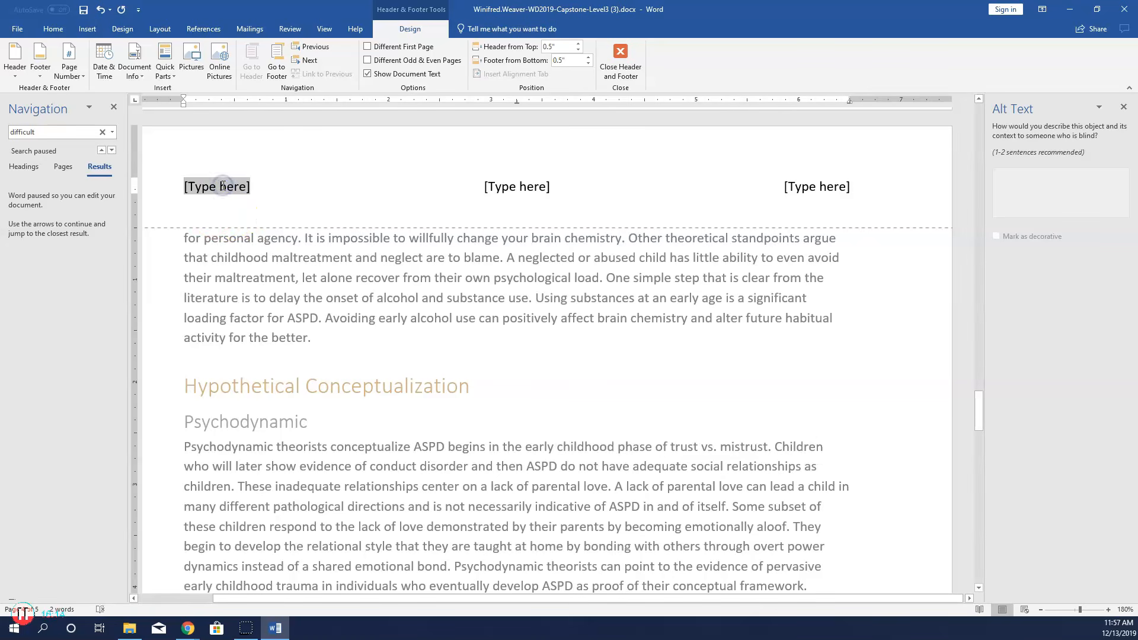
pyautogui.click(143, 78)
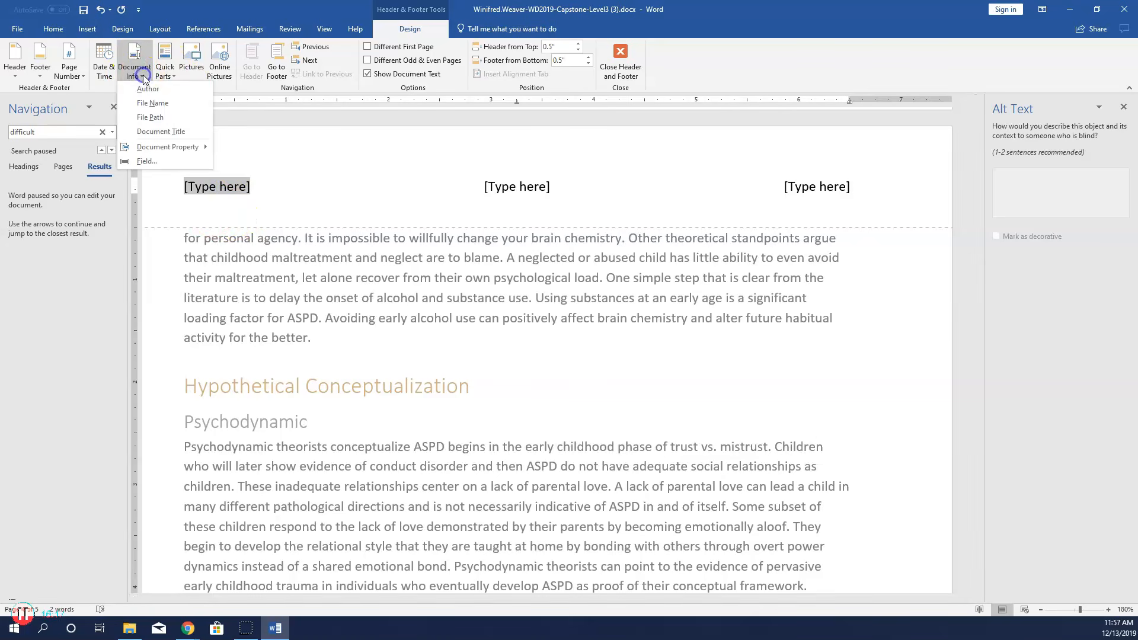
pyautogui.click(151, 133)
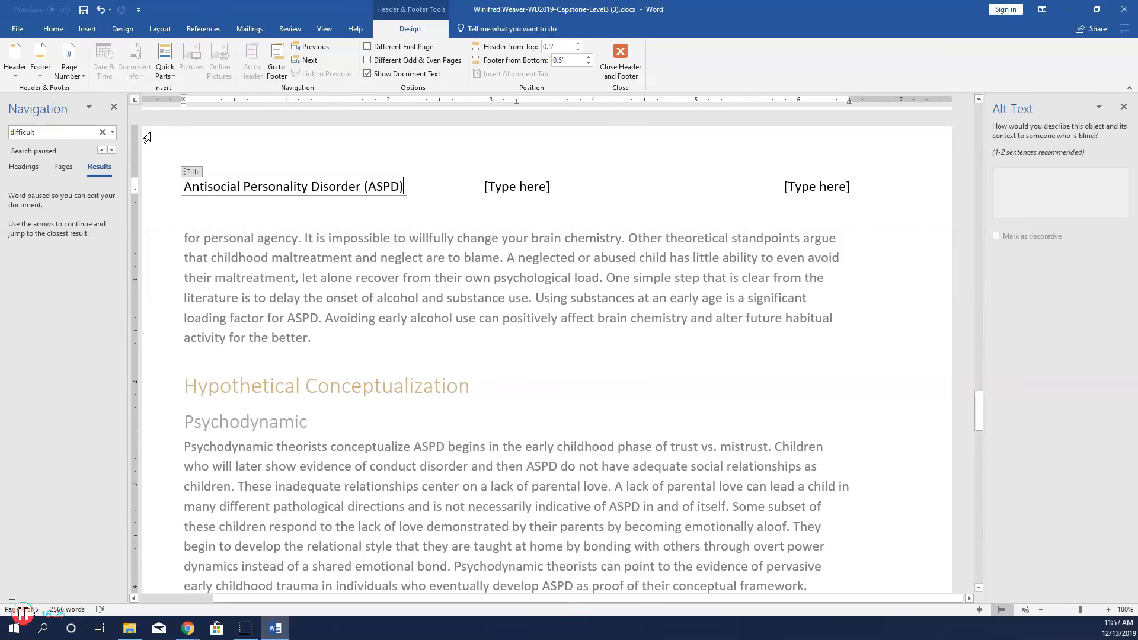
pyautogui.click(522, 191)
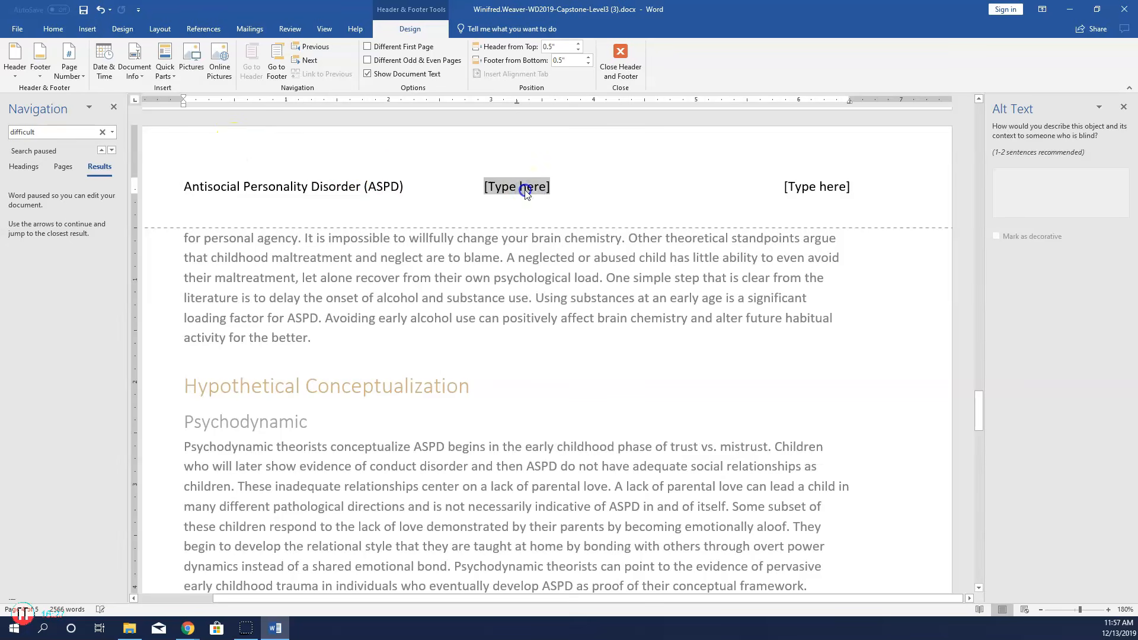
pyautogui.press('Delete')
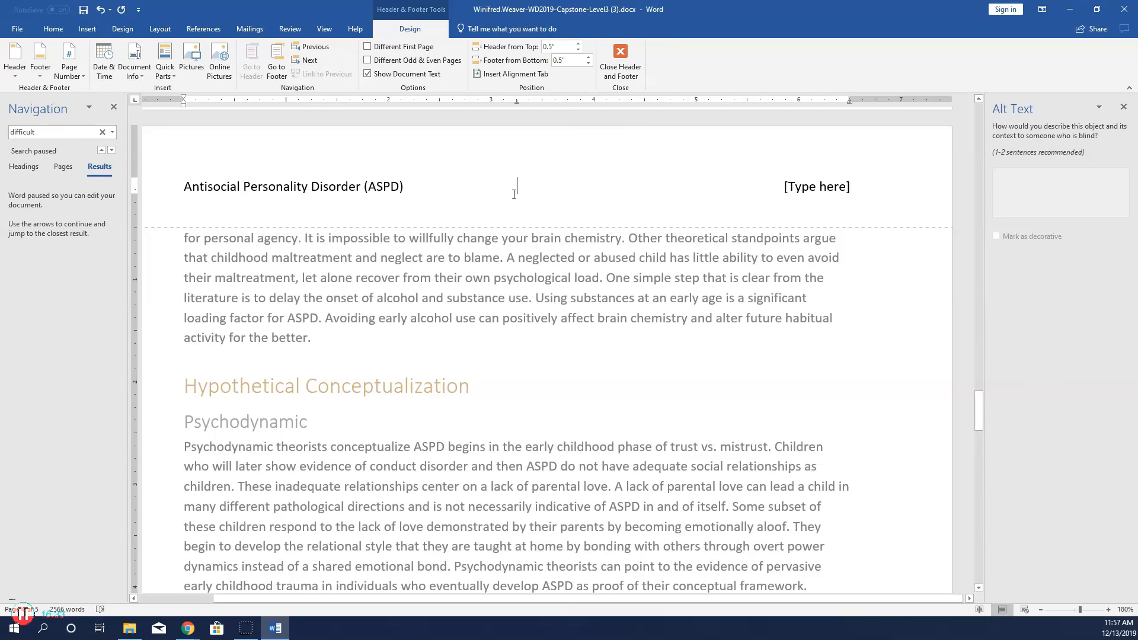
# Replace the header's right placeholder with an automatically updating date in the 12/13/2019 format
pyautogui.click(830, 185)
pyautogui.press('Delete')
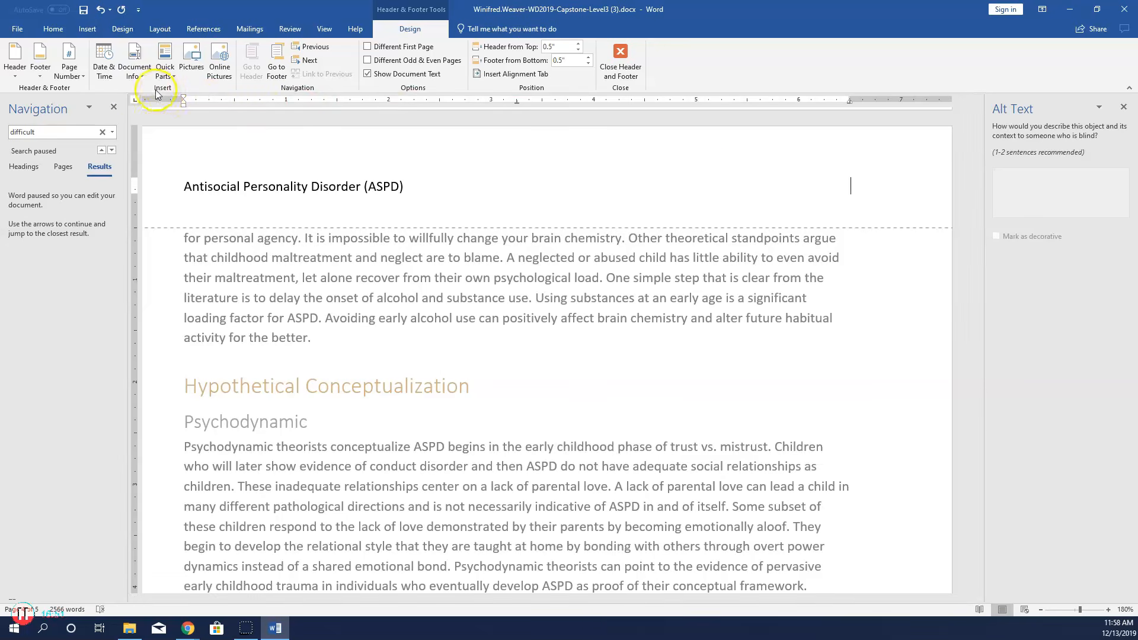
pyautogui.click(110, 77)
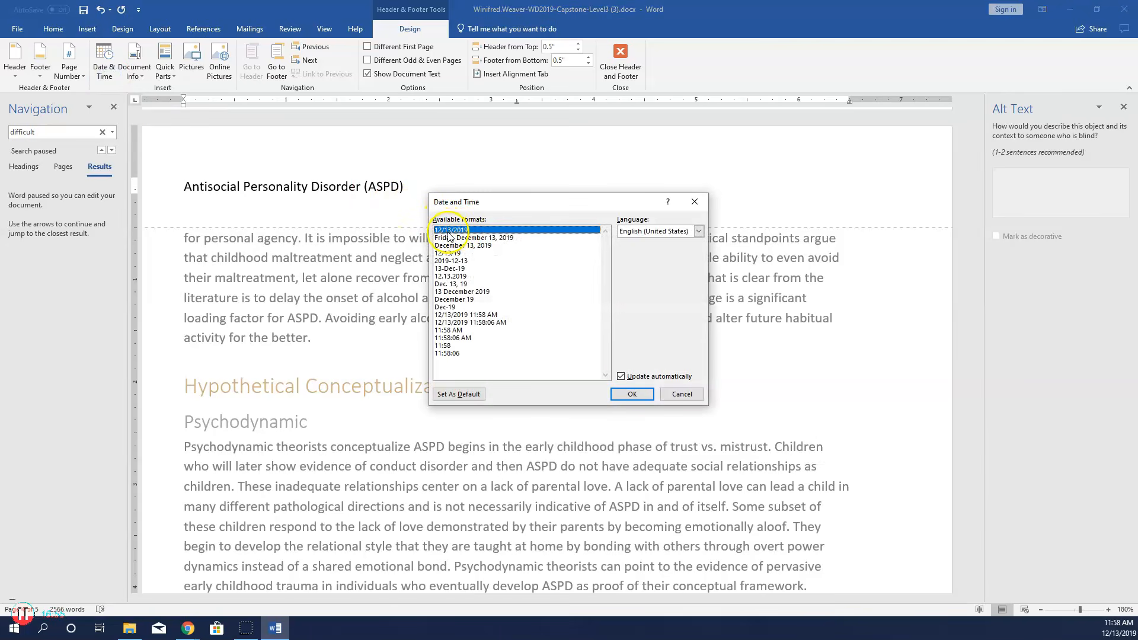
pyautogui.click(639, 395)
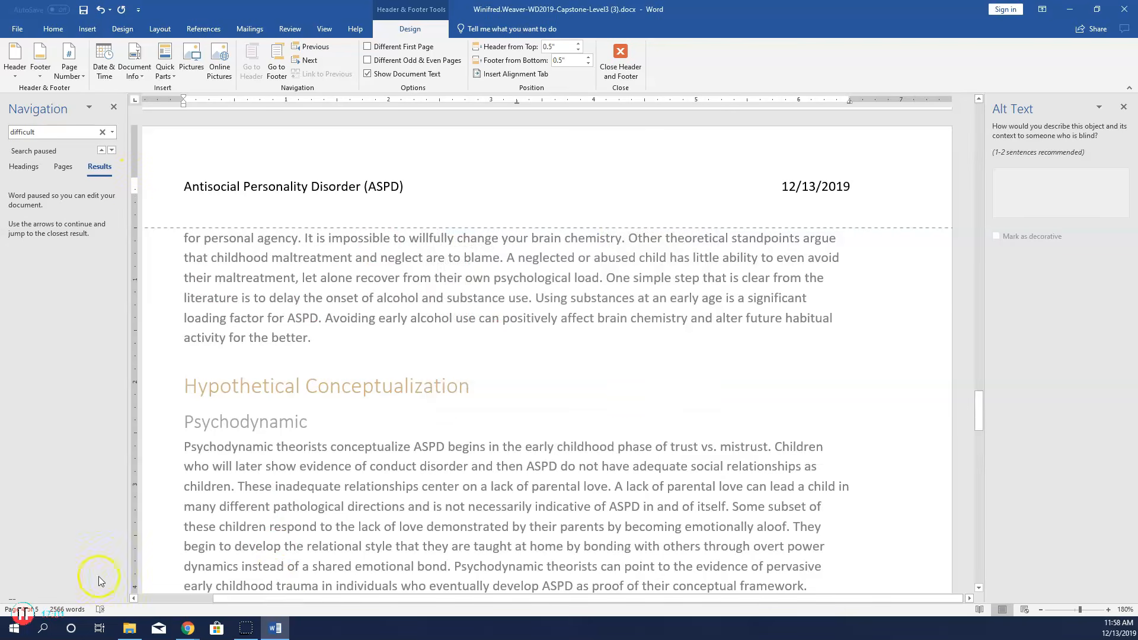
pyautogui.click(22, 618)
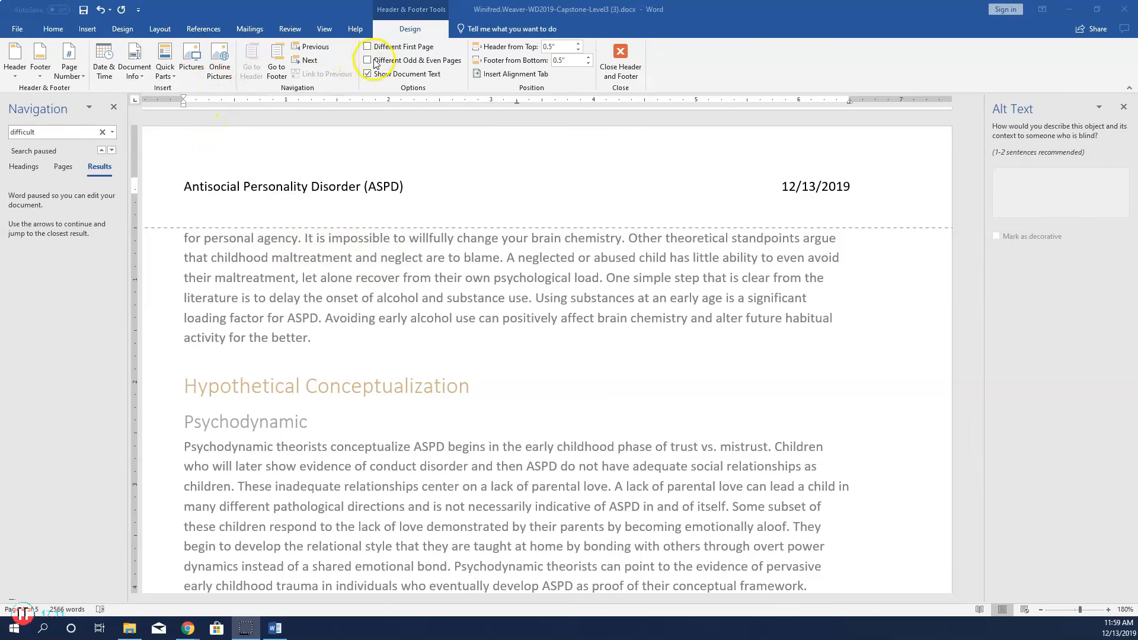
# Insert the Plain Number 3 page number in the footer, enable Different First Page, and finish editing the header and footer
pyautogui.click(277, 62)
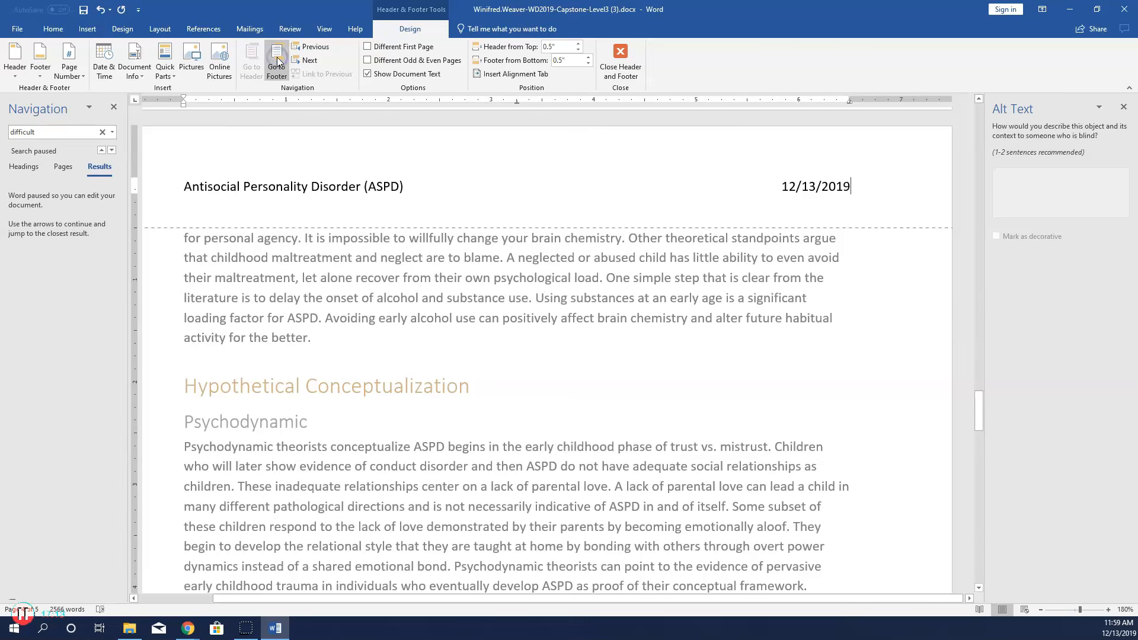
pyautogui.click(277, 62)
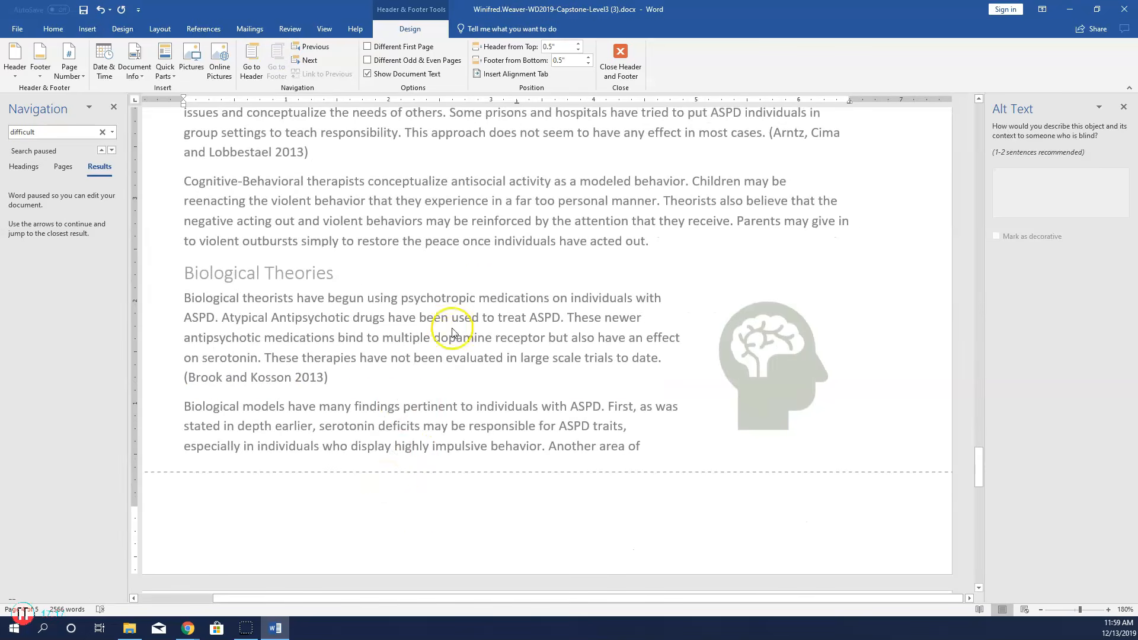
pyautogui.click(68, 70)
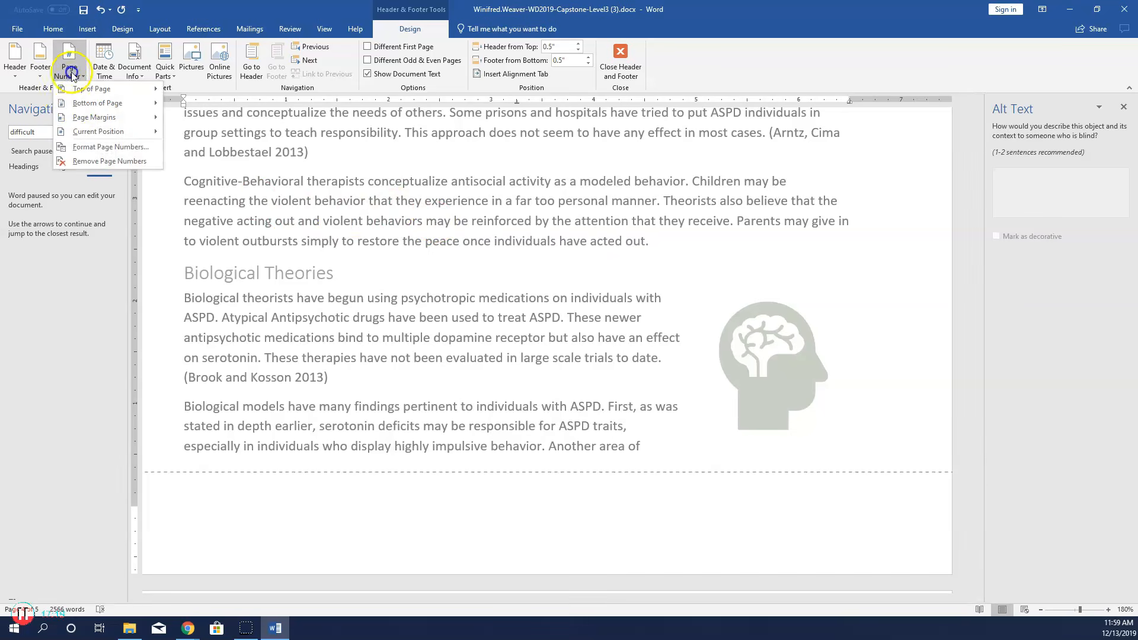
pyautogui.moveTo(78, 104)
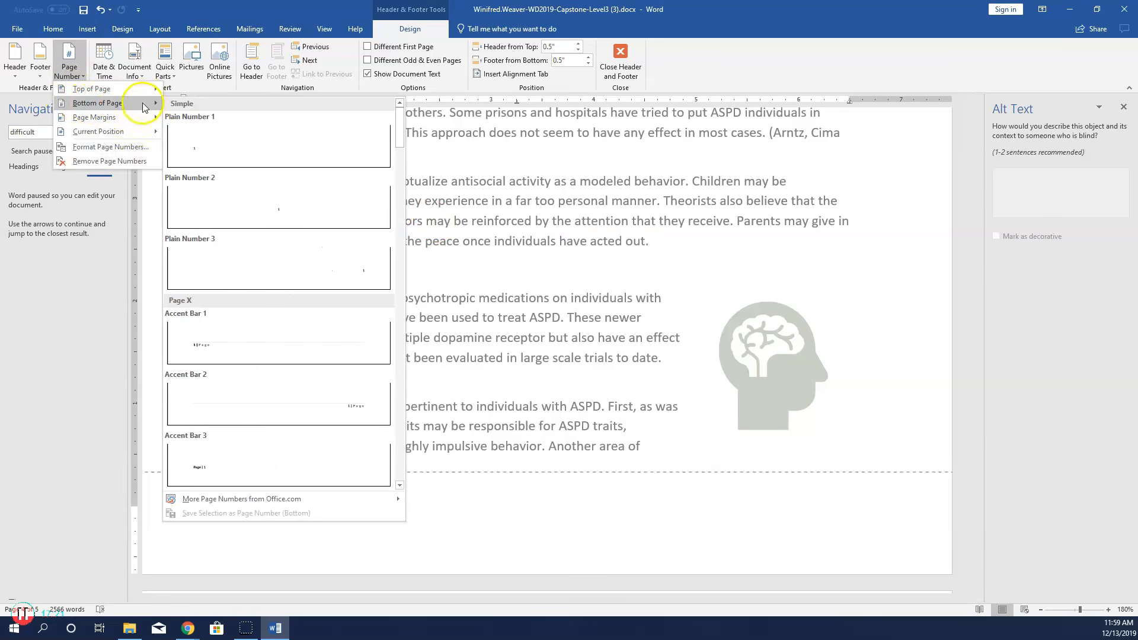
pyautogui.click(201, 268)
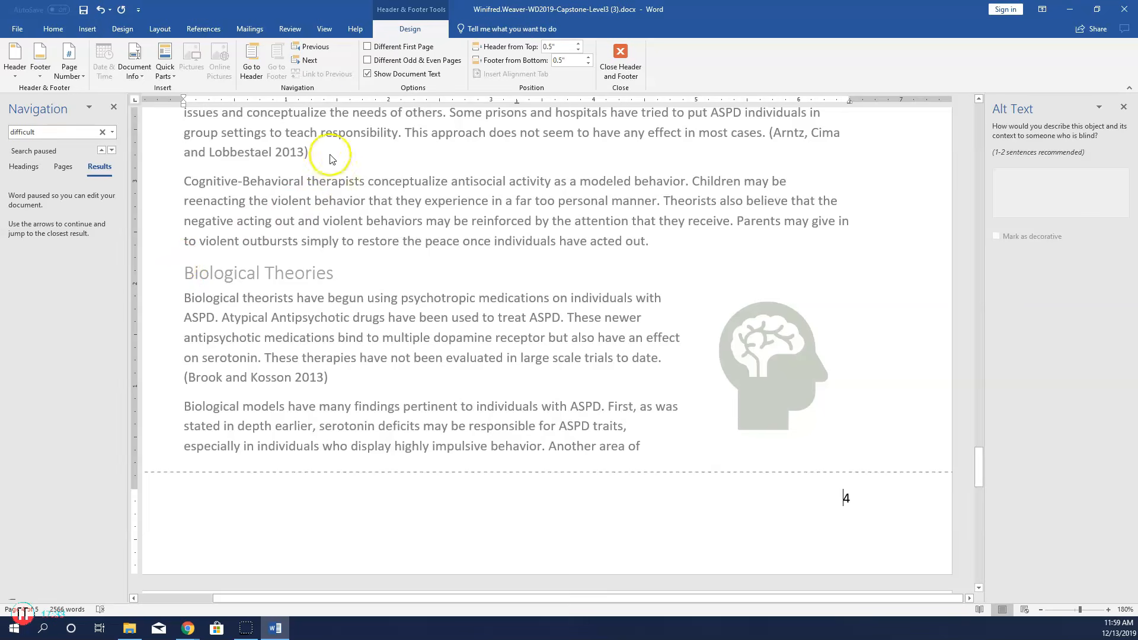
pyautogui.click(368, 47)
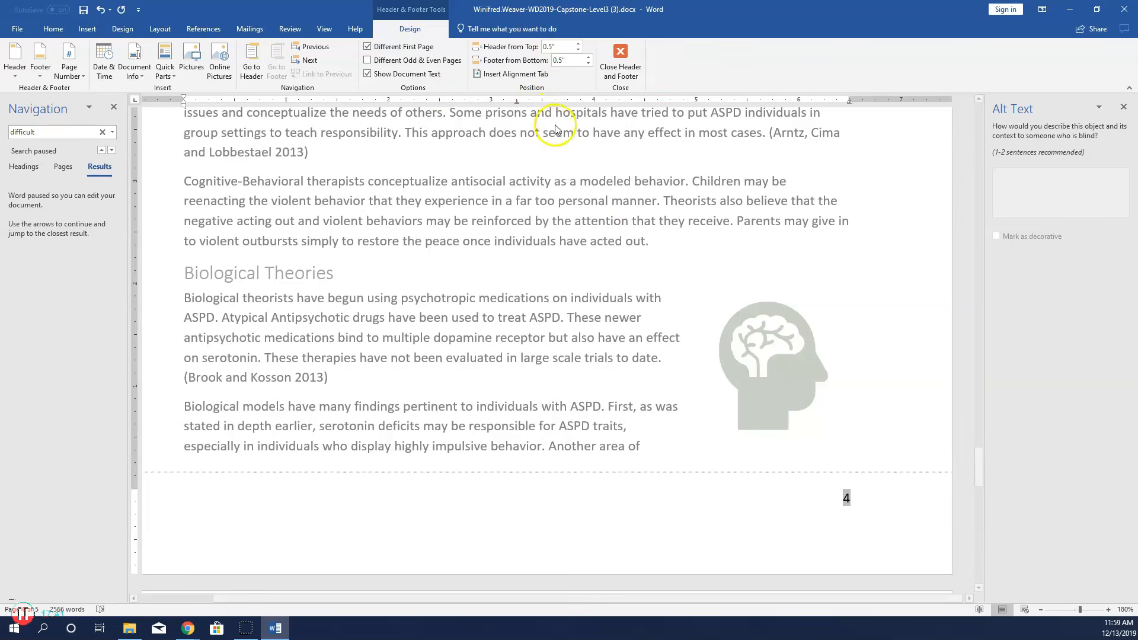
pyautogui.click(625, 55)
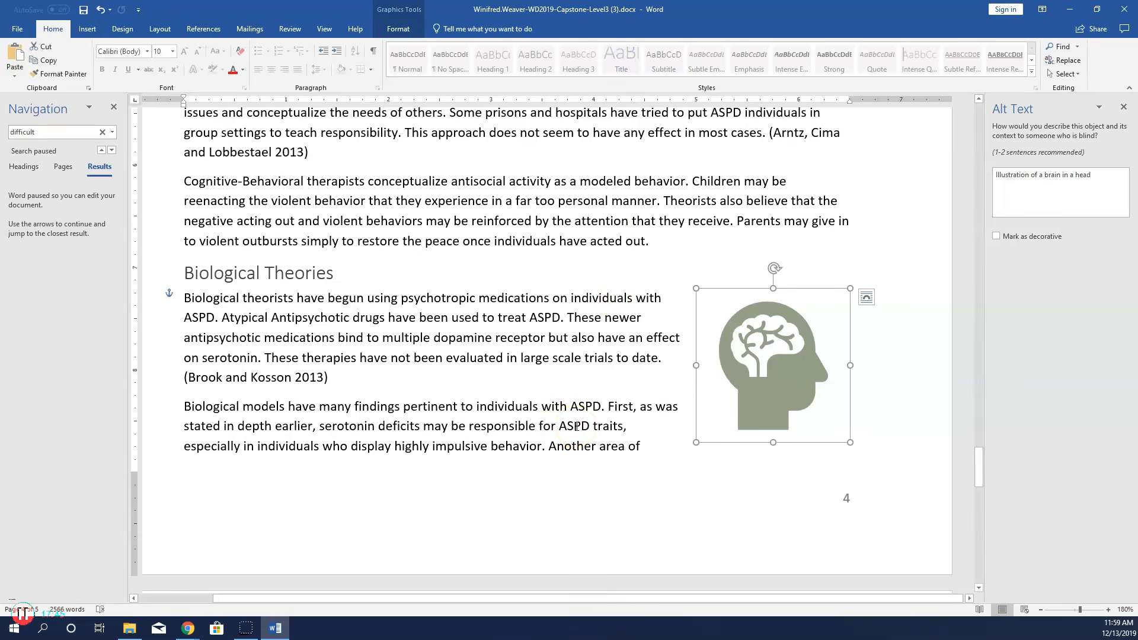
# Insert an Automatic Table 1 table of contents between the document title and the Introduction heading
pyautogui.hotkey('ctrl', 'Home')
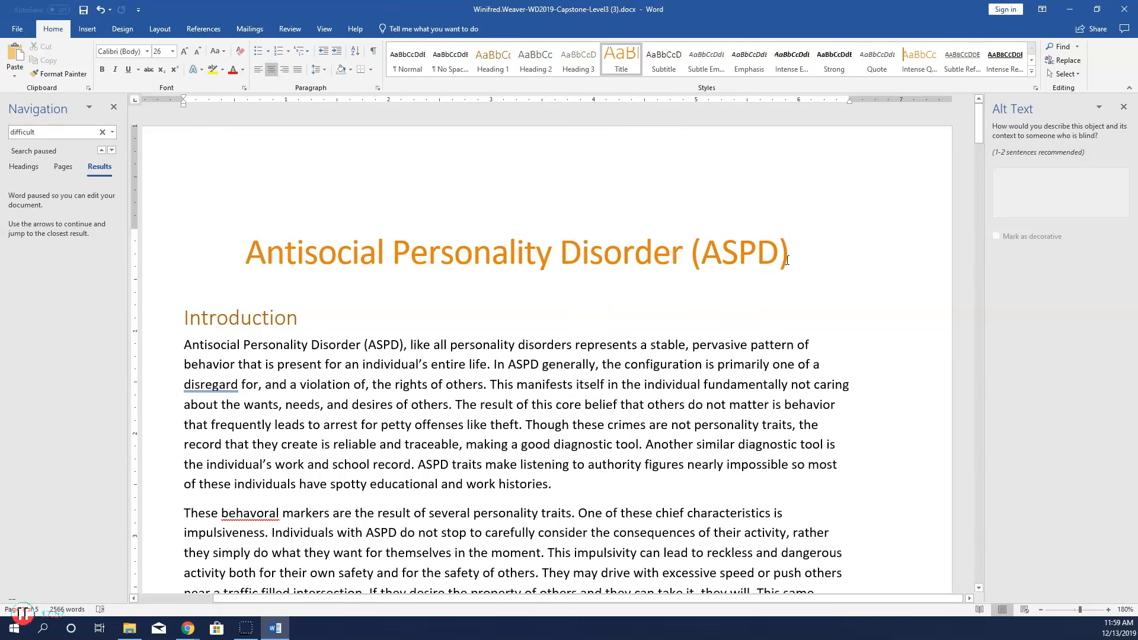
pyautogui.click(204, 31)
pyautogui.click(26, 75)
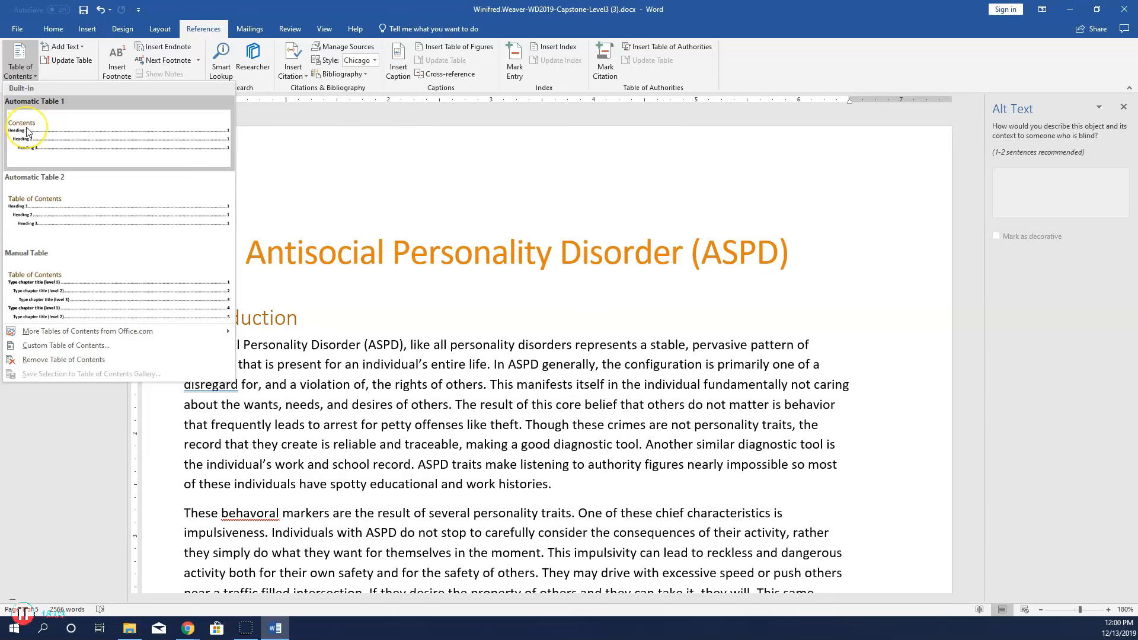
pyautogui.click(27, 130)
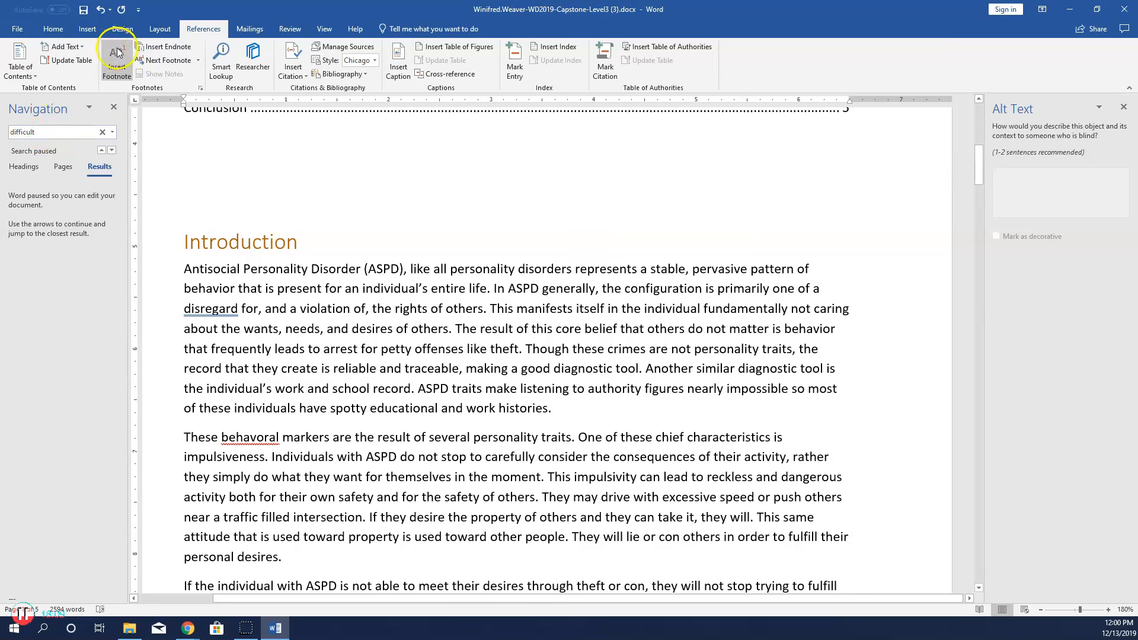
# Show the formatting marks and delete the empty Title-style paragraph between the table of contents and the Introduction heading
pyautogui.click(54, 30)
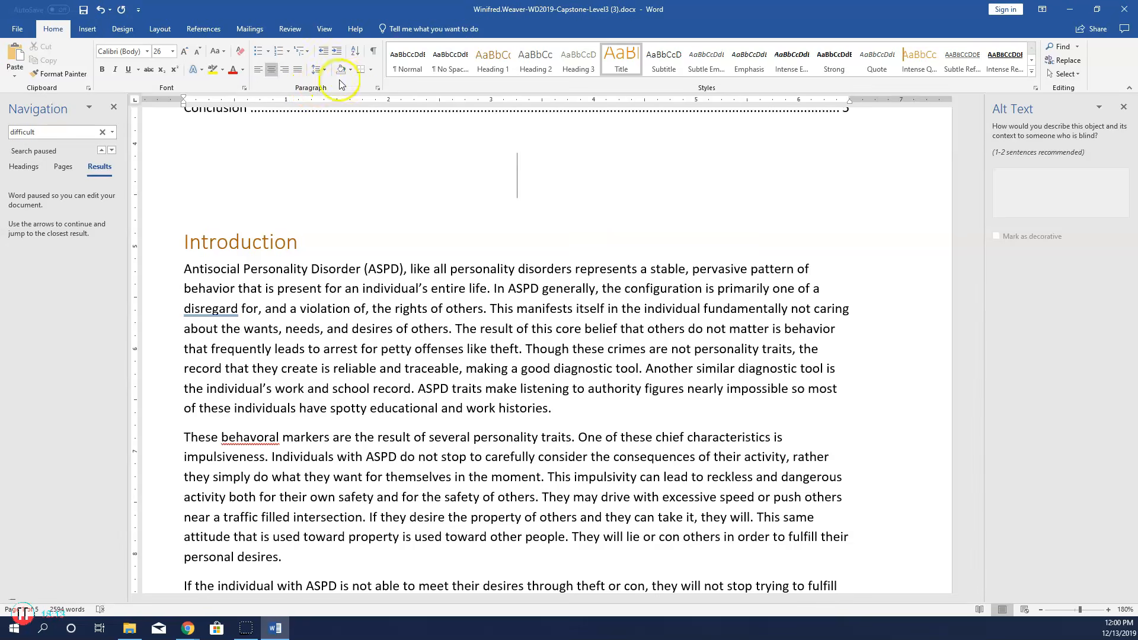
pyautogui.click(372, 52)
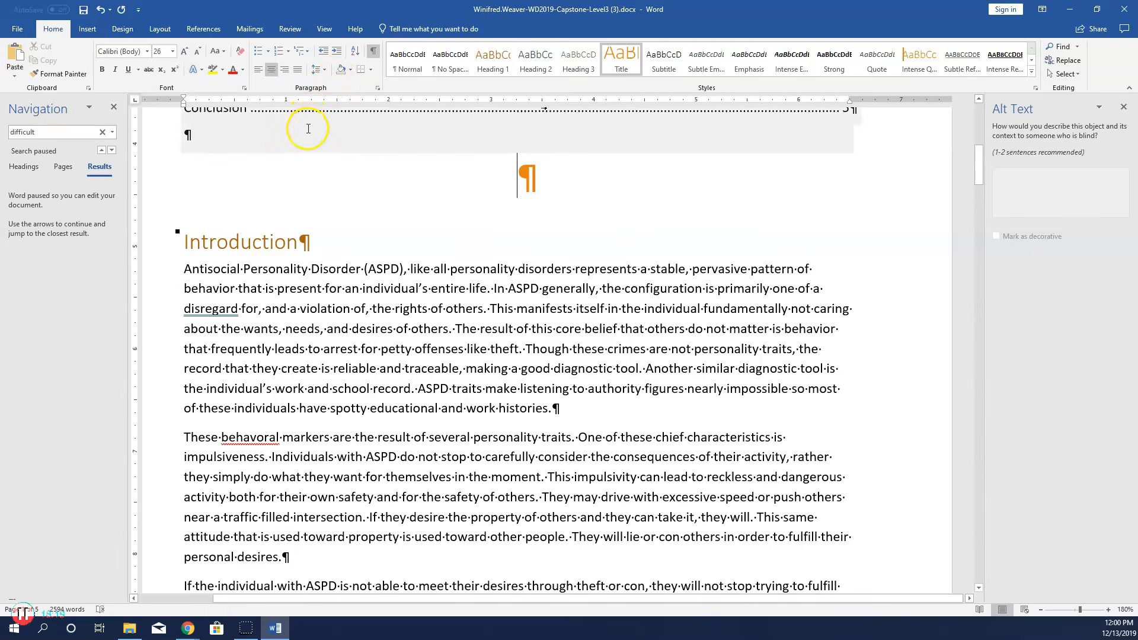
pyautogui.scroll(3, 408, 154)
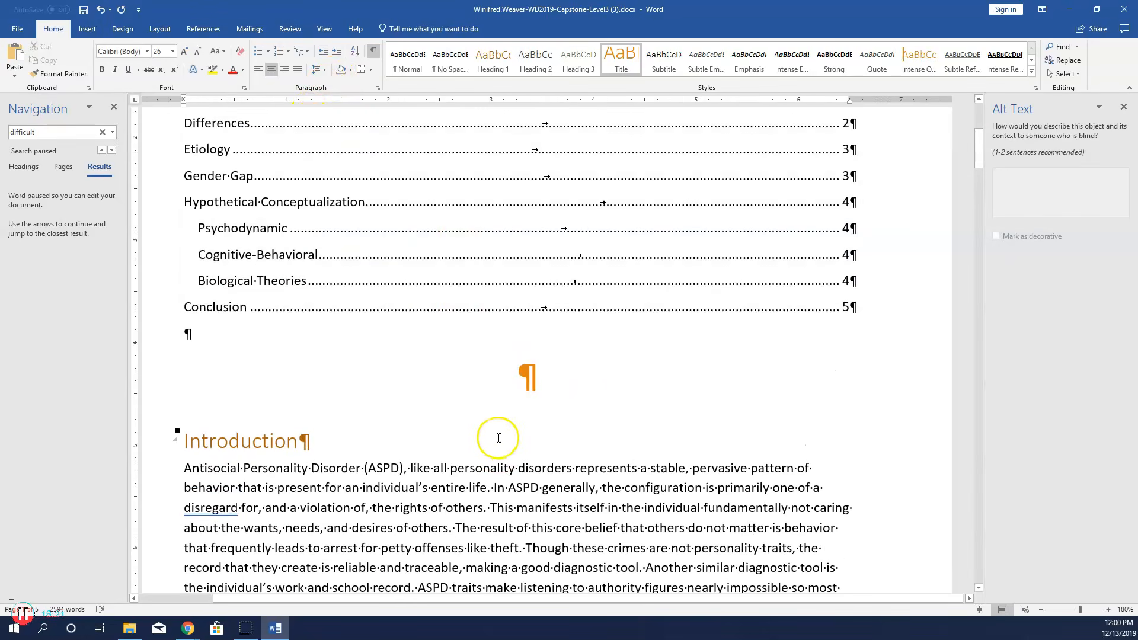
pyautogui.press('Delete')
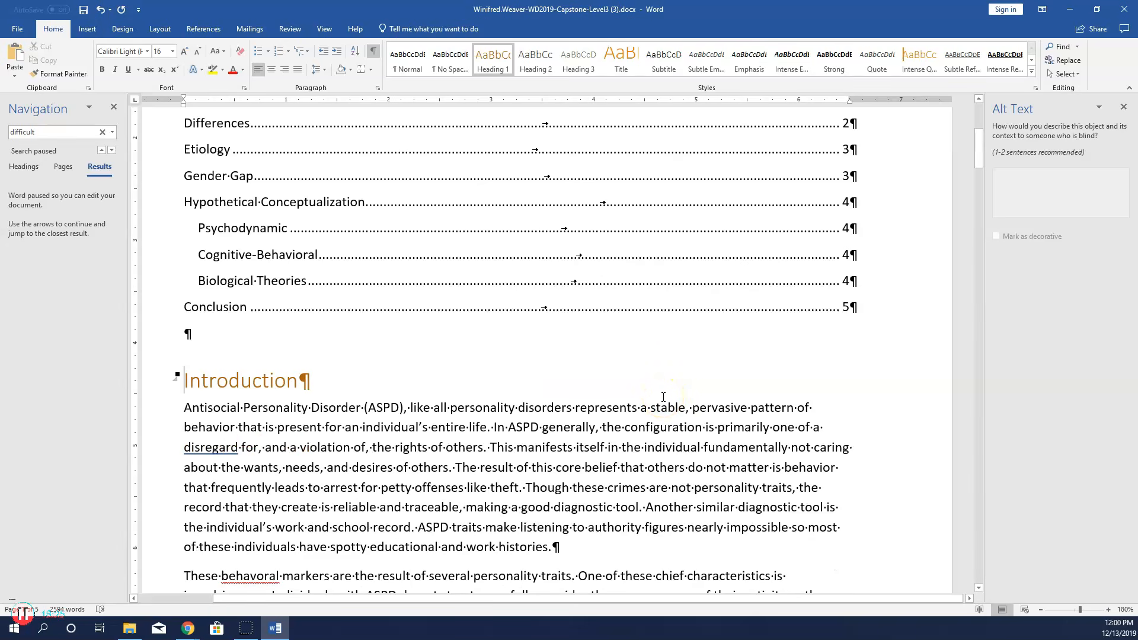
# Hide the formatting marks and insert a footnote after the sentence ending in "treatment voluntarily." in the second Psychodynamic paragraph
pyautogui.click(375, 53)
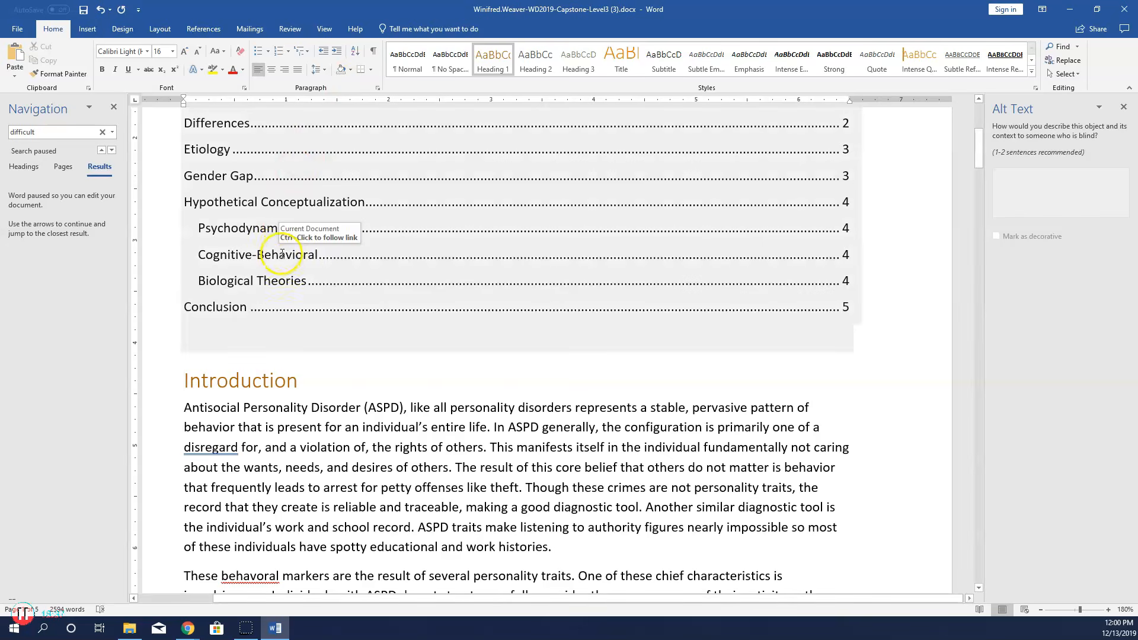
pyautogui.scroll(-15, 289, 269)
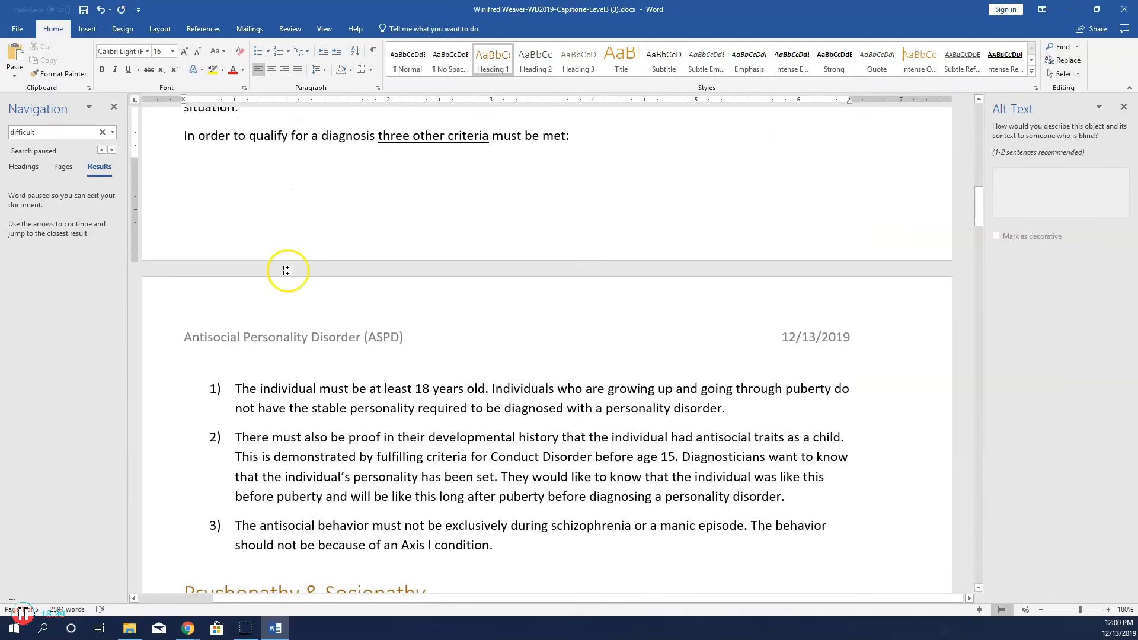
pyautogui.scroll(-15, 288, 271)
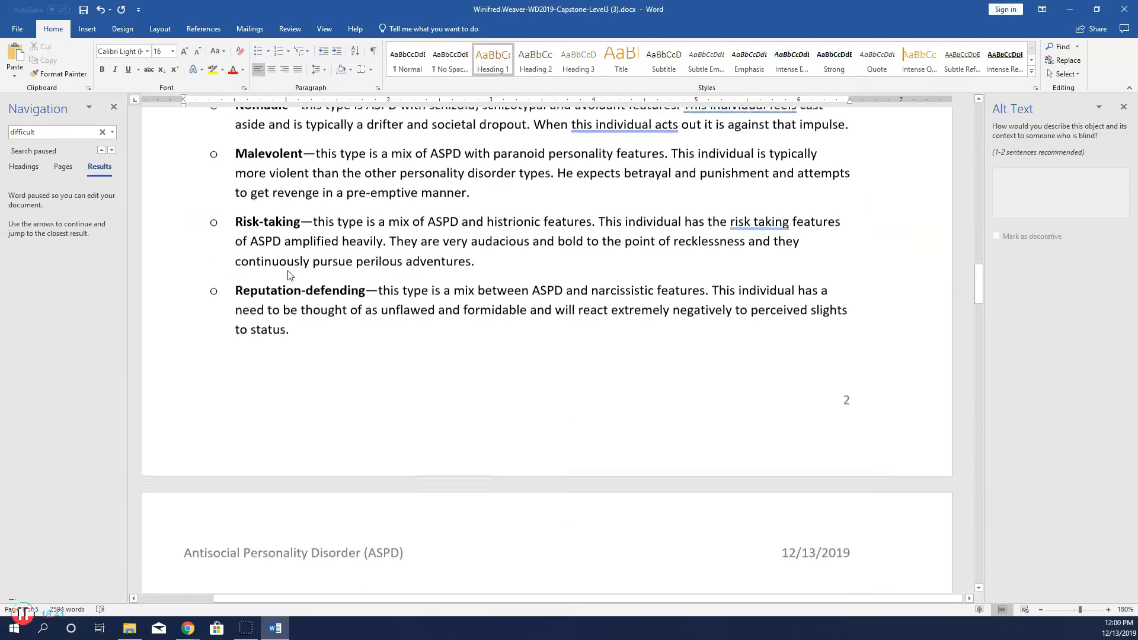
pyautogui.scroll(-15, 289, 271)
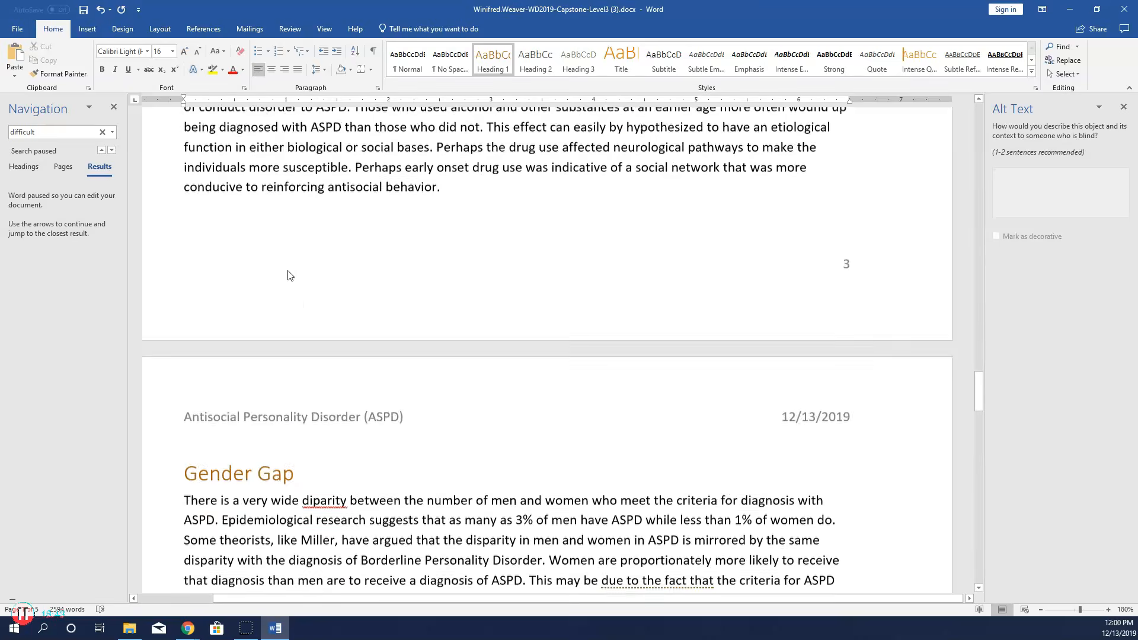
pyautogui.scroll(-10, 289, 271)
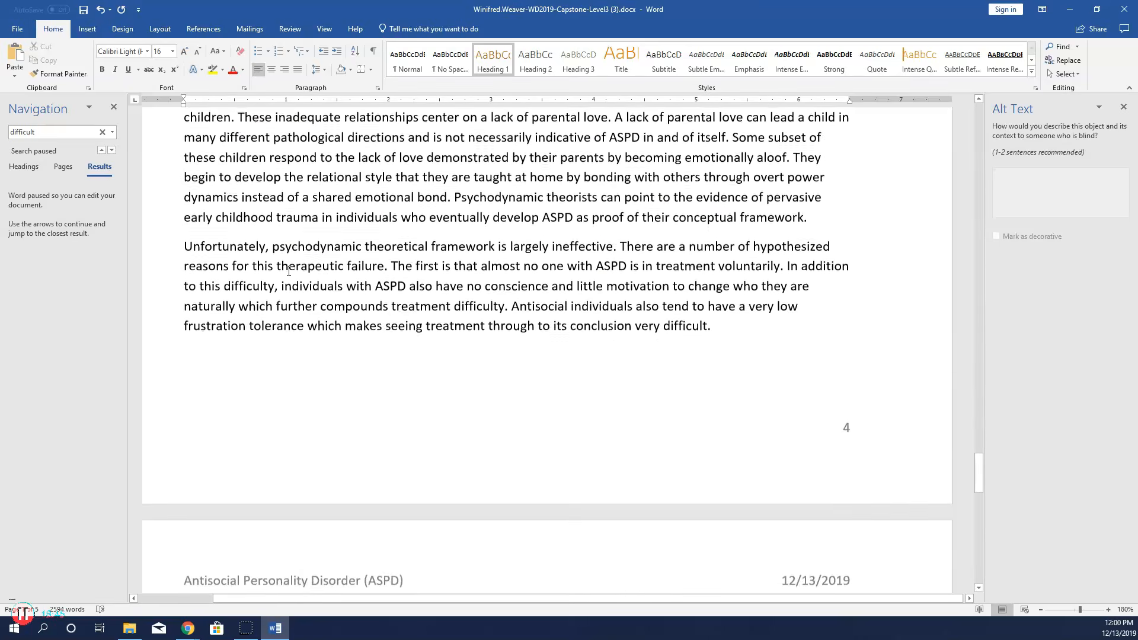
pyautogui.scroll(3, 289, 270)
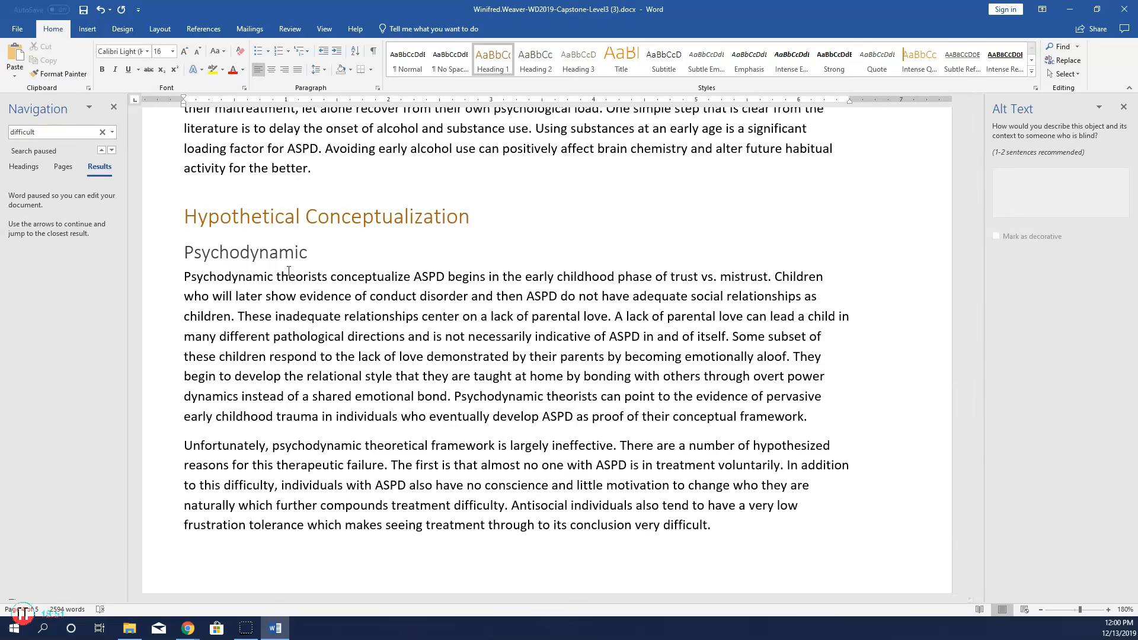
pyautogui.click(238, 449)
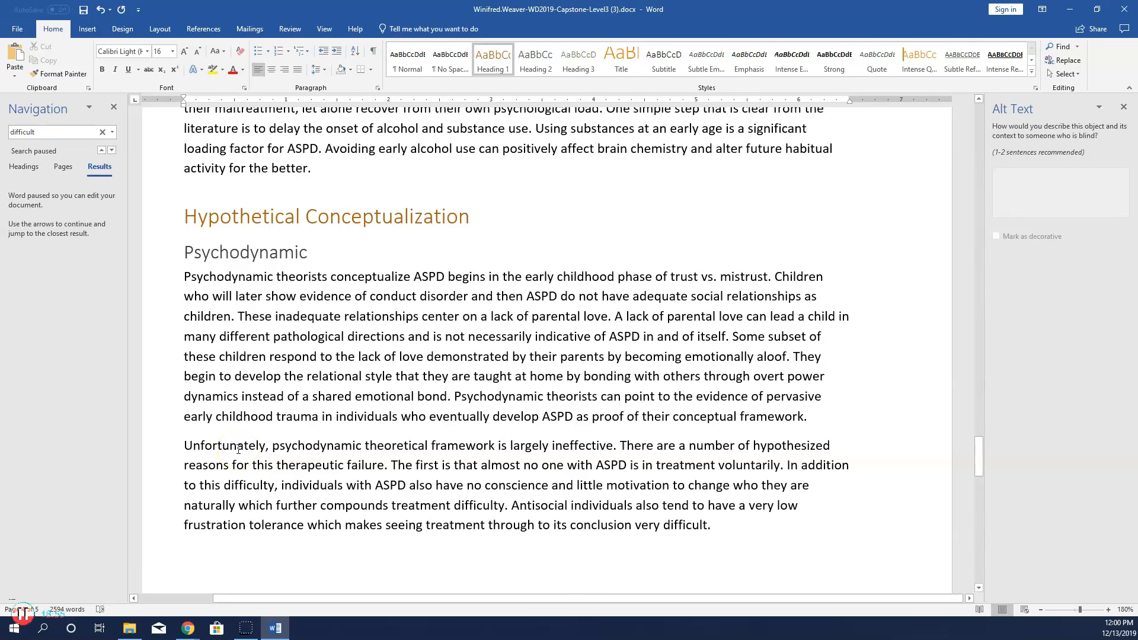
pyautogui.click(394, 461)
pyautogui.click(781, 465)
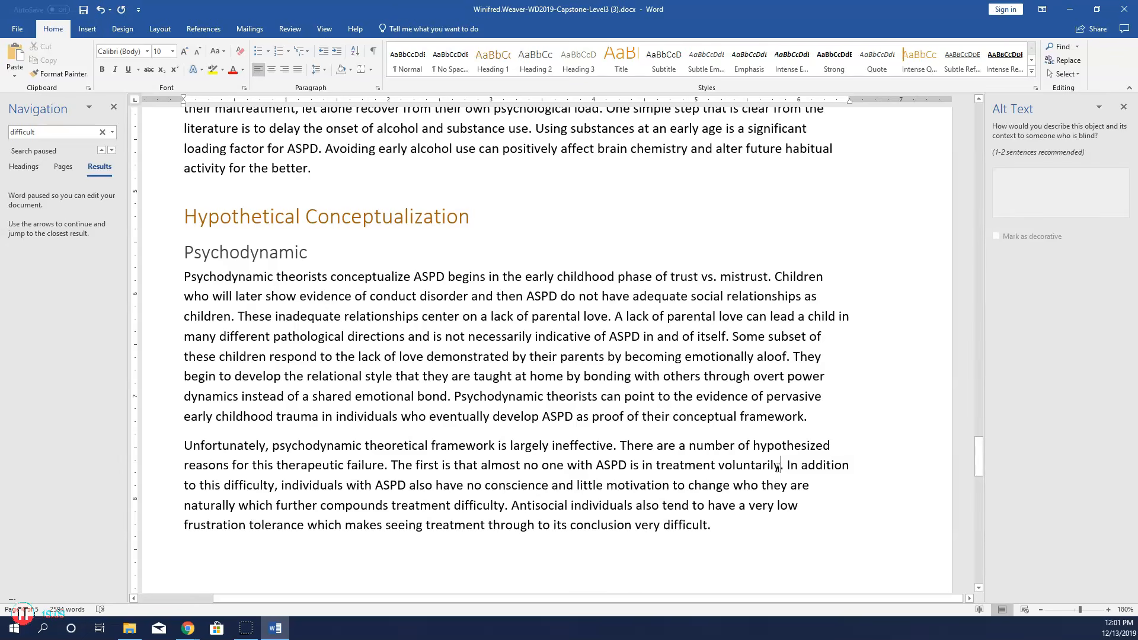
pyautogui.click(785, 465)
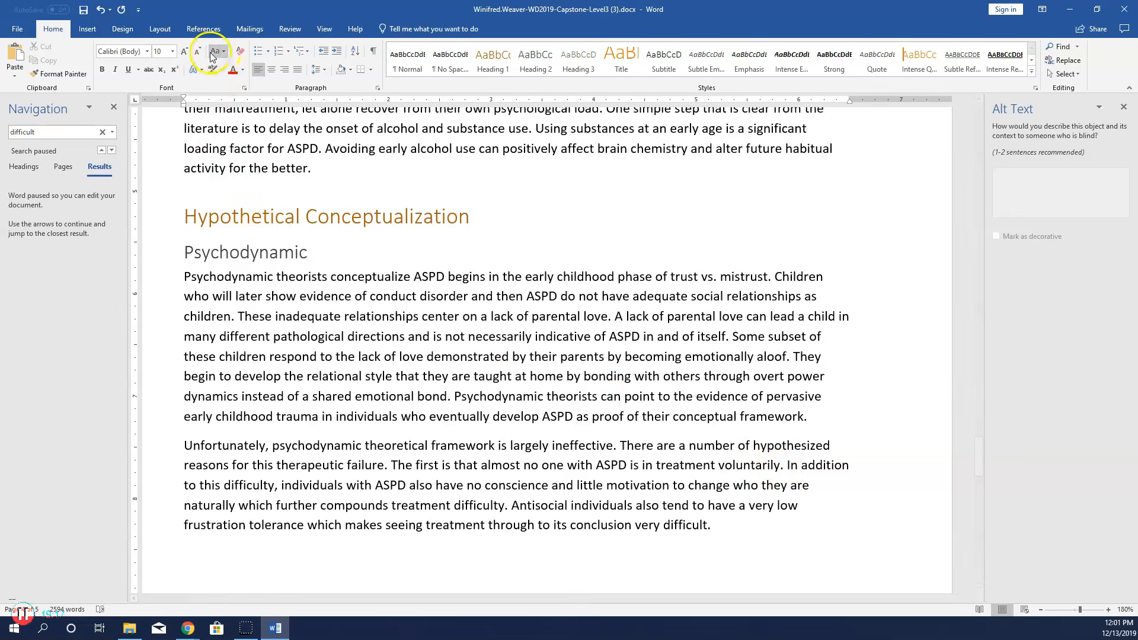
pyautogui.click(205, 30)
pyautogui.click(114, 72)
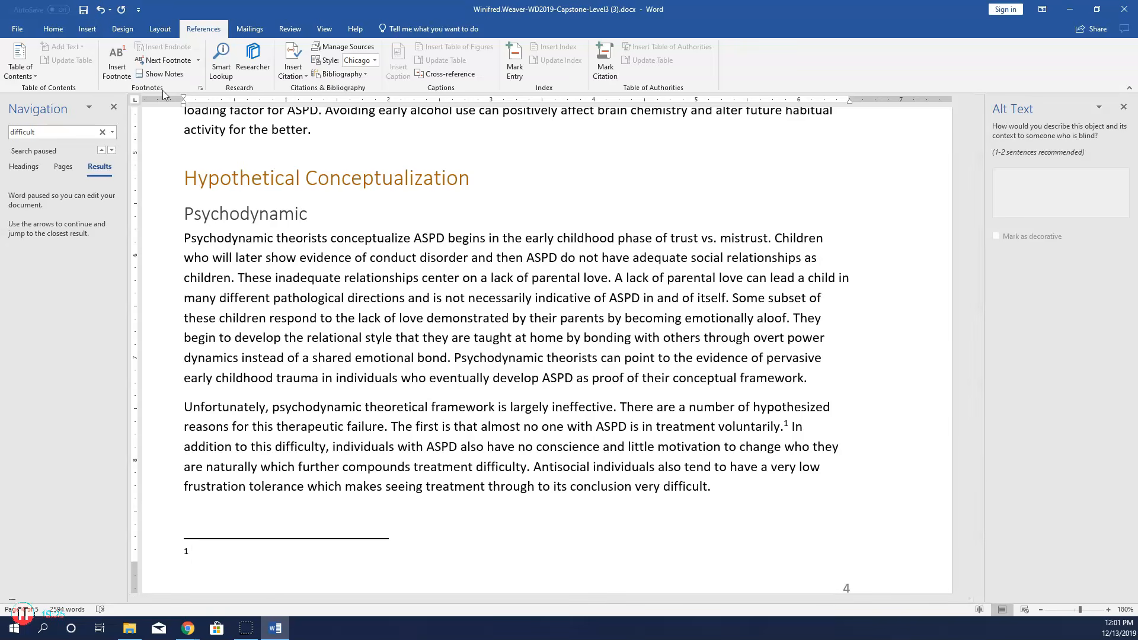
# Enter the footnote text "Persons getting therapy by the order of the court system have little incentive to change."
pyautogui.write('Persons getting ')
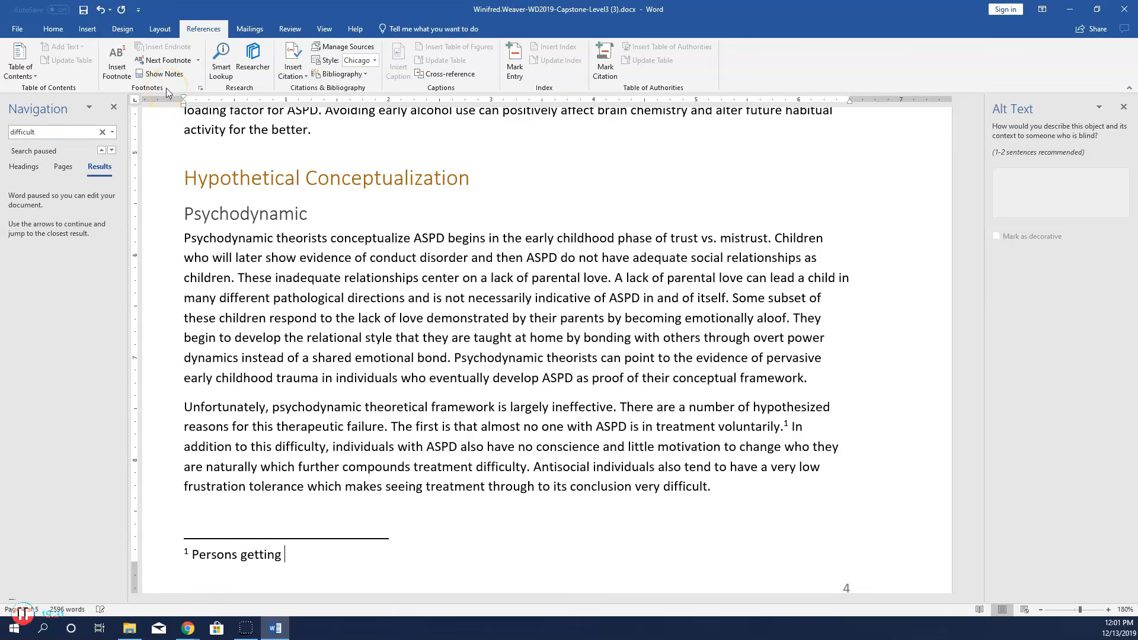
pyautogui.write('therapy by the order of the cours')
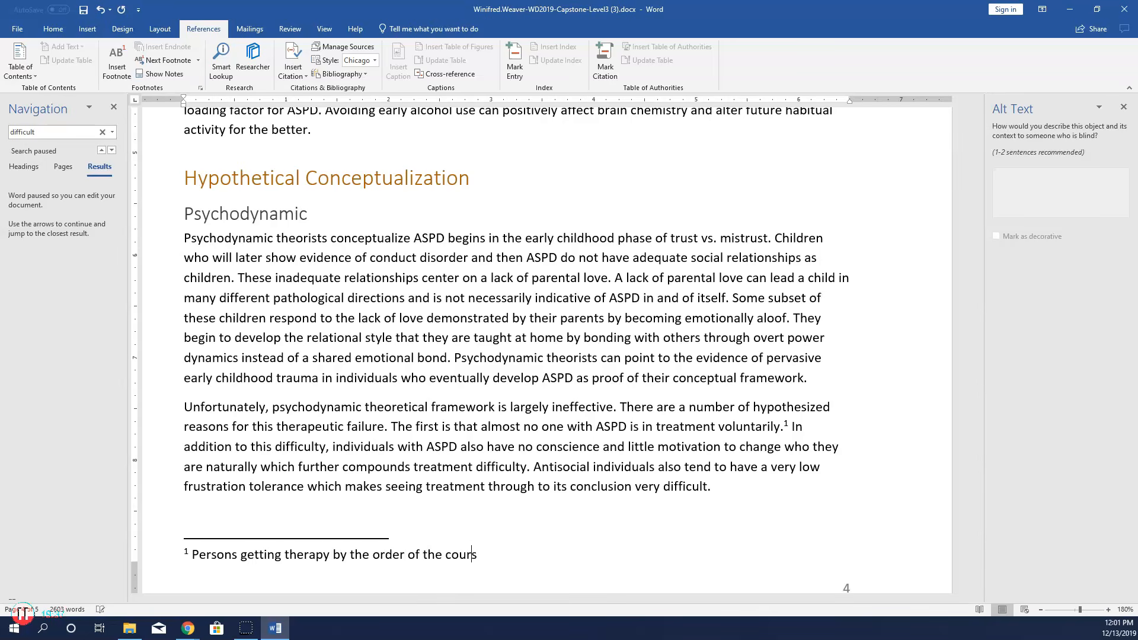
pyautogui.press('BackSpace')
pyautogui.write('t system have little inc')
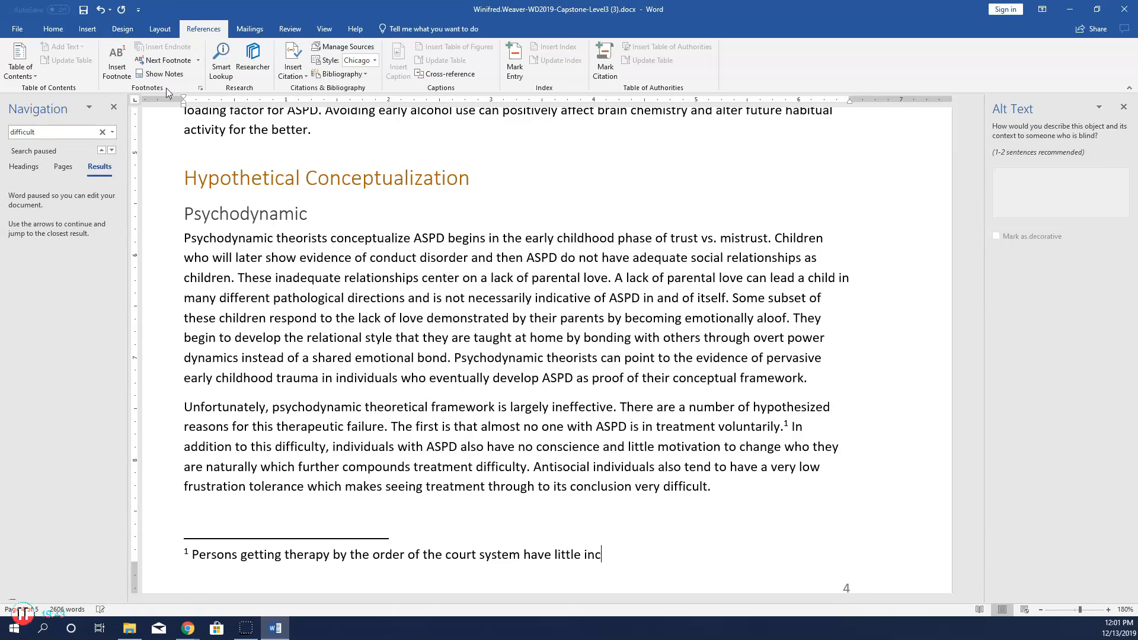
pyautogui.write('entive to change.')
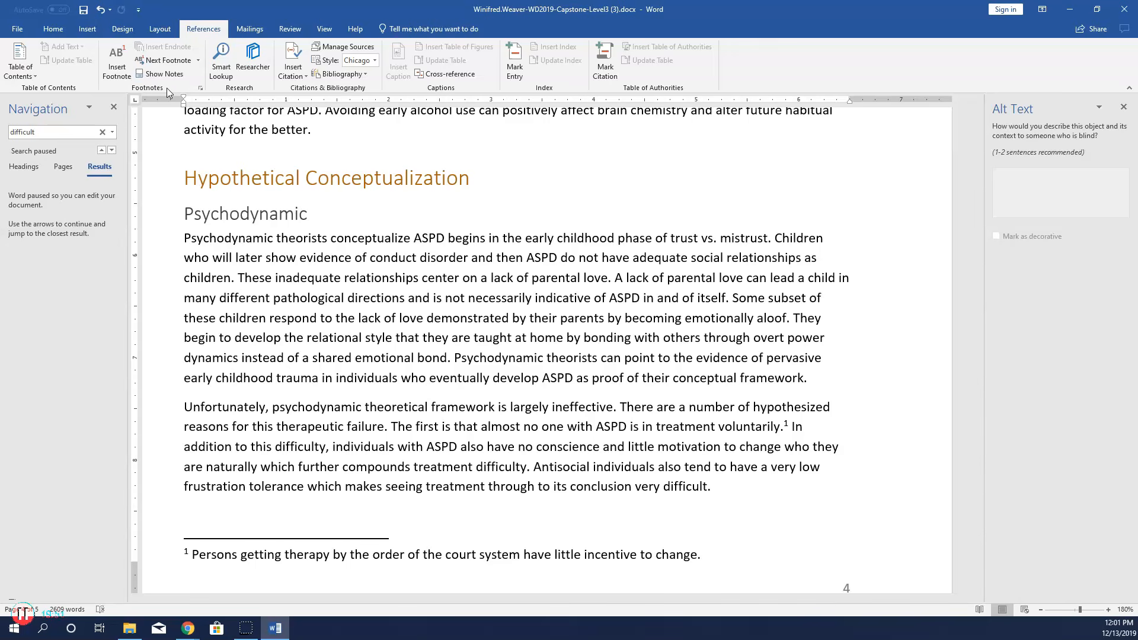
pyautogui.press('Return')
pyautogui.press('BackSpace')
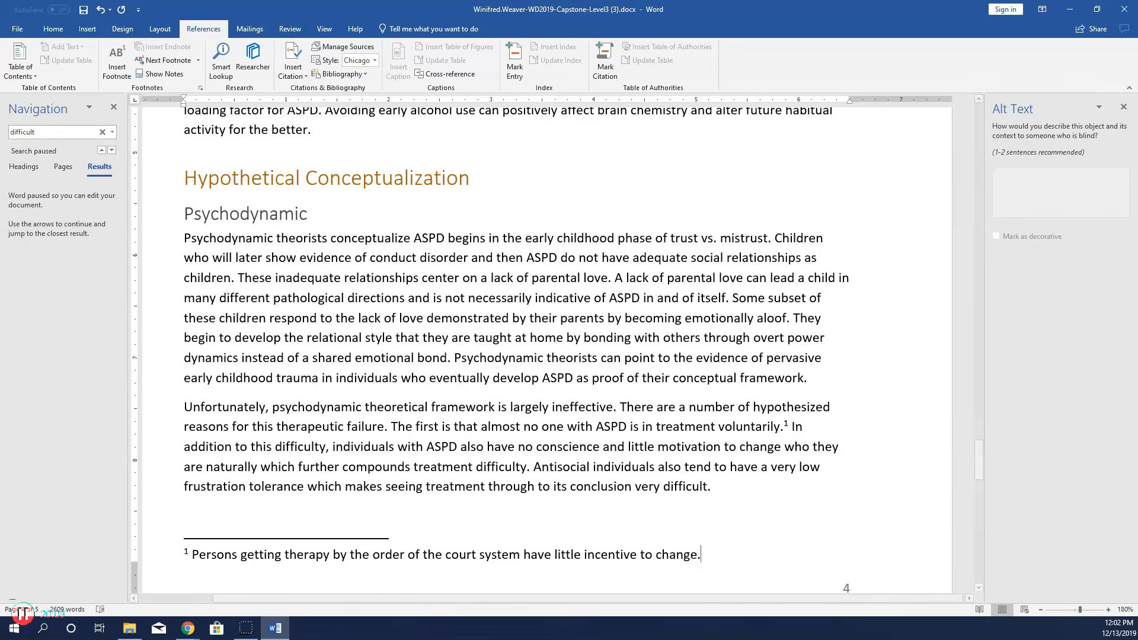
# Close the Navigation and Alt Text panes
pyautogui.scroll(-4, 330, 297)
pyautogui.scroll(-18, 330, 313)
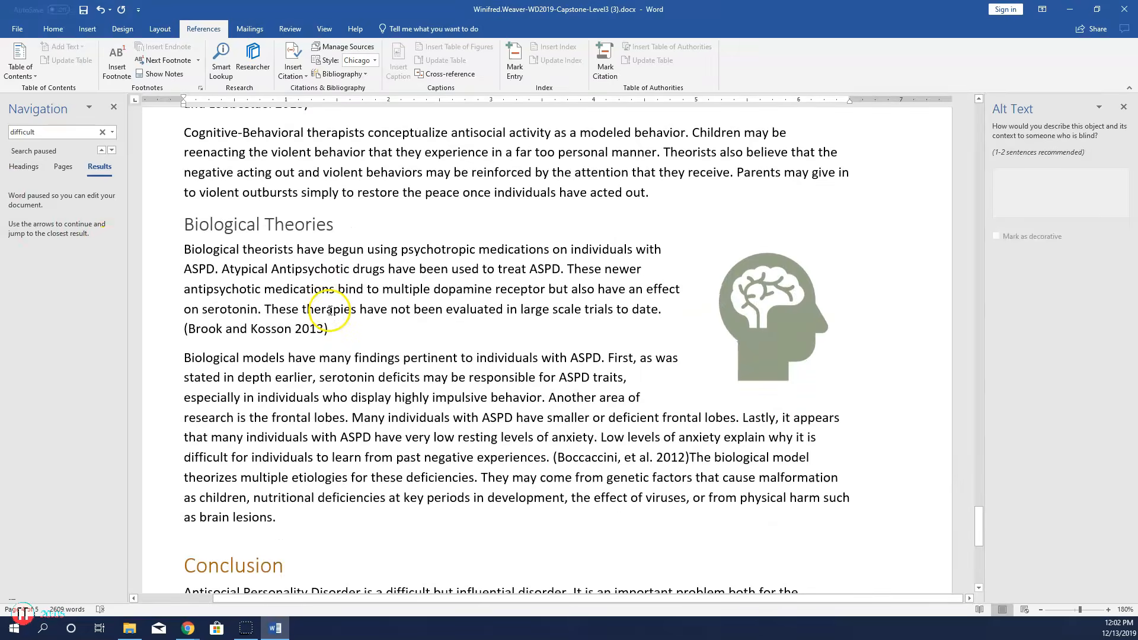
pyautogui.scroll(20, 331, 313)
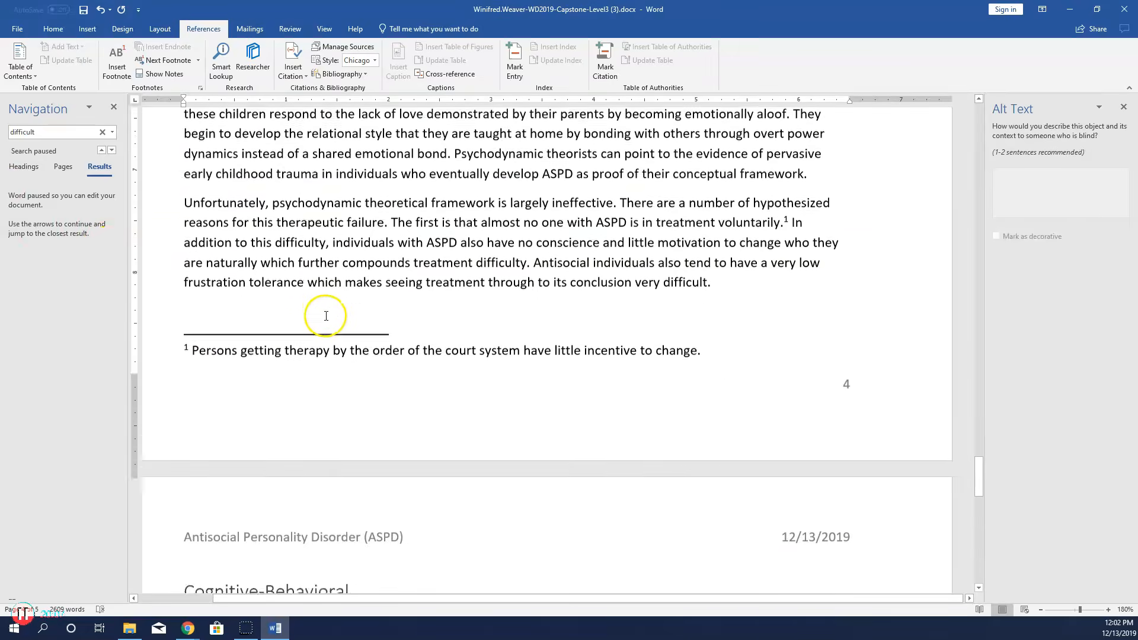
pyautogui.scroll(3, 325, 316)
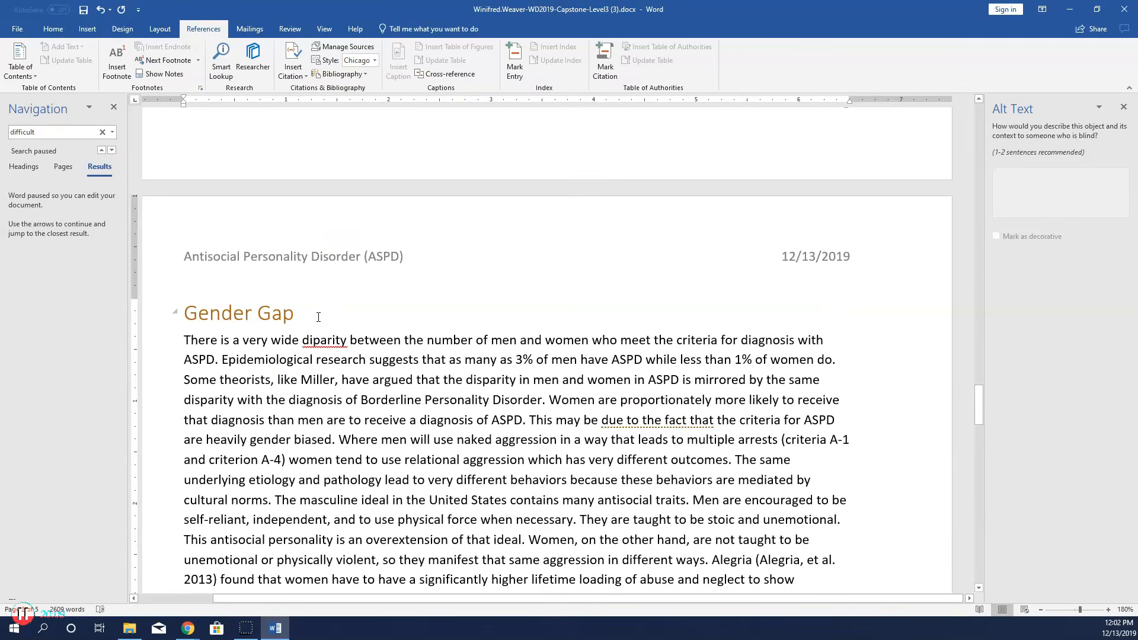
pyautogui.scroll(-4, 318, 317)
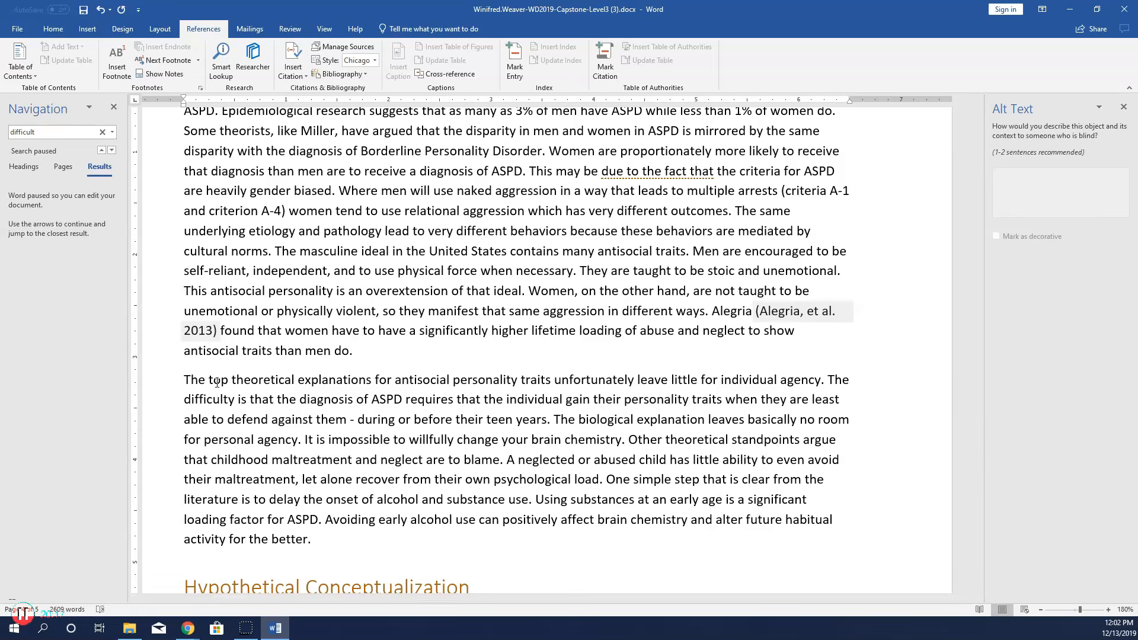
pyautogui.scroll(-1, 522, 498)
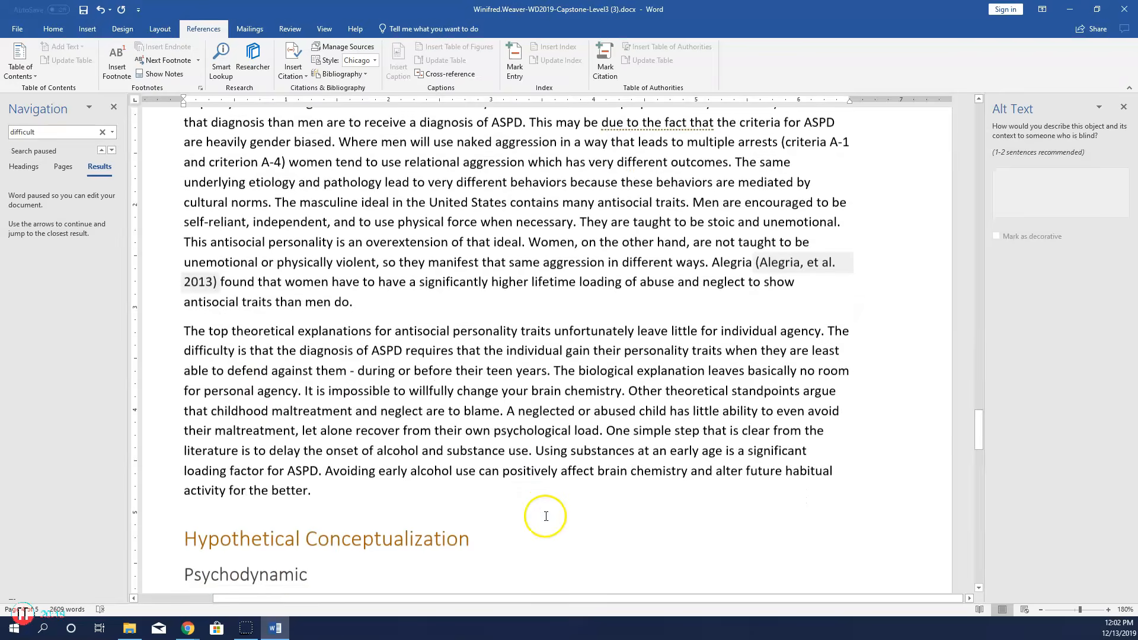
pyautogui.scroll(2, 282, 375)
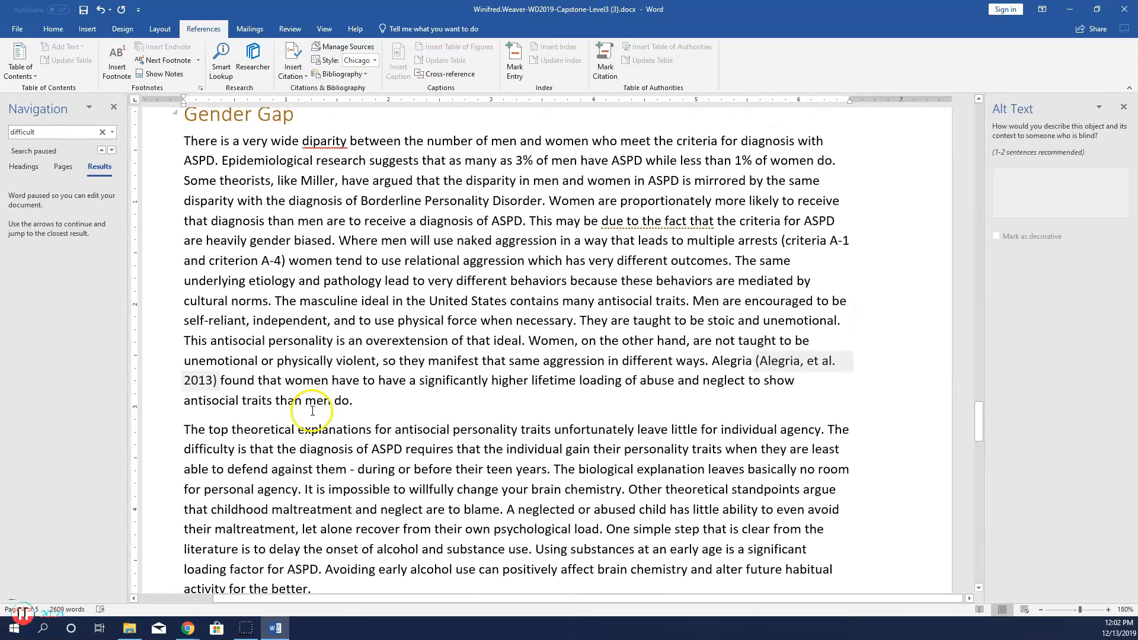
pyautogui.click(113, 107)
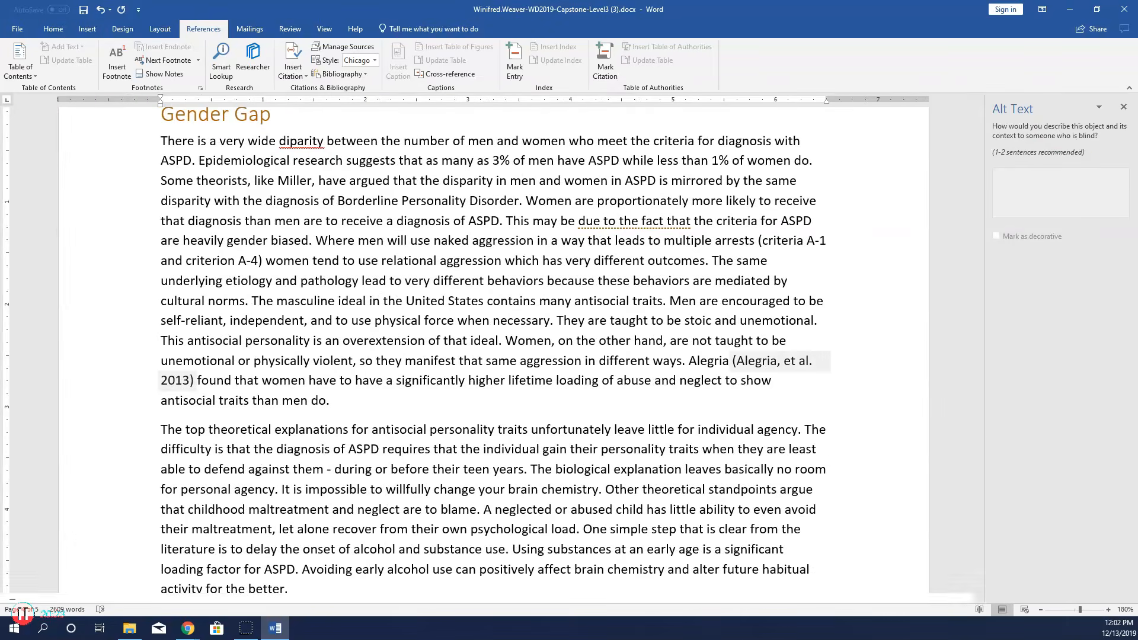
pyautogui.click(1123, 107)
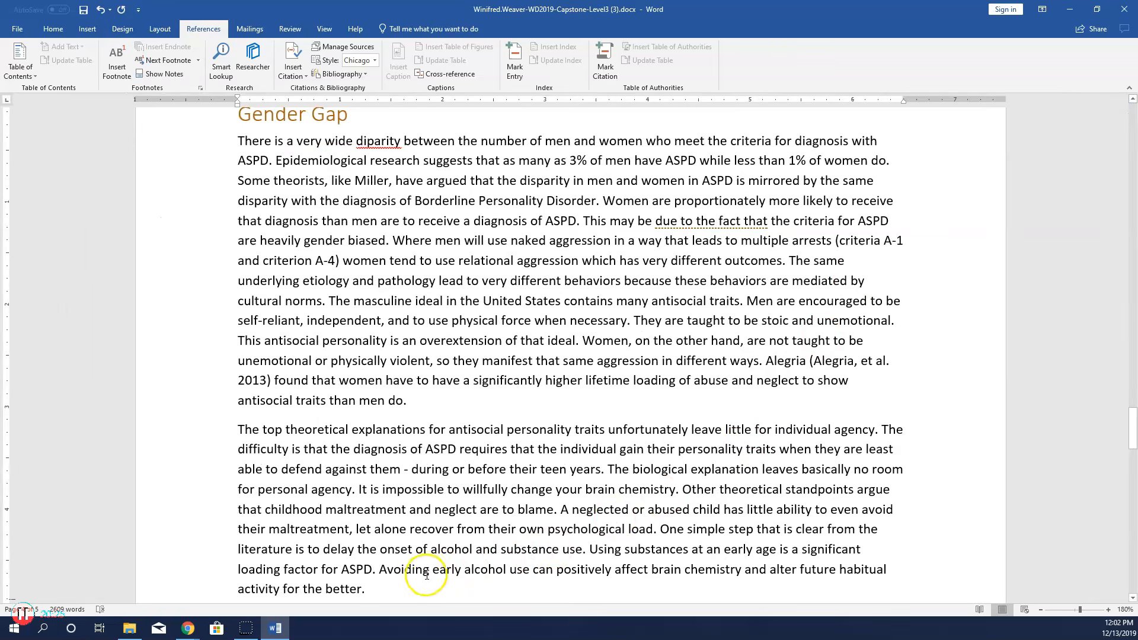
# Cite the 2012 source on childhood conduct disorder and early-onset alcohol abuse before the period that ends the Gender Gap section
pyautogui.scroll(-1, 387, 495)
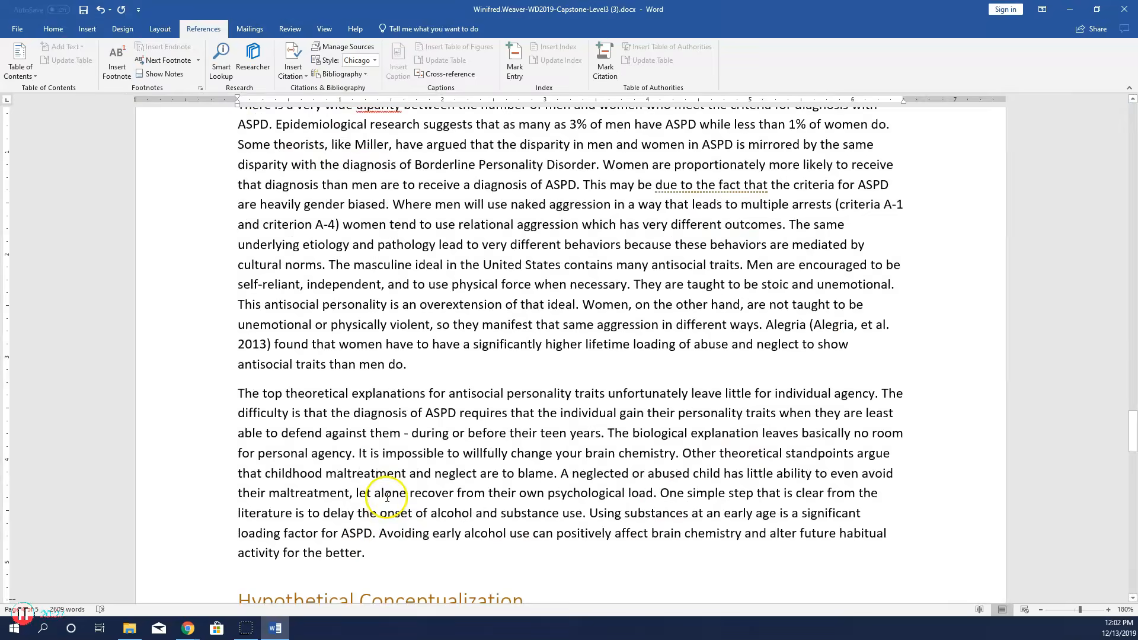
pyautogui.click(369, 539)
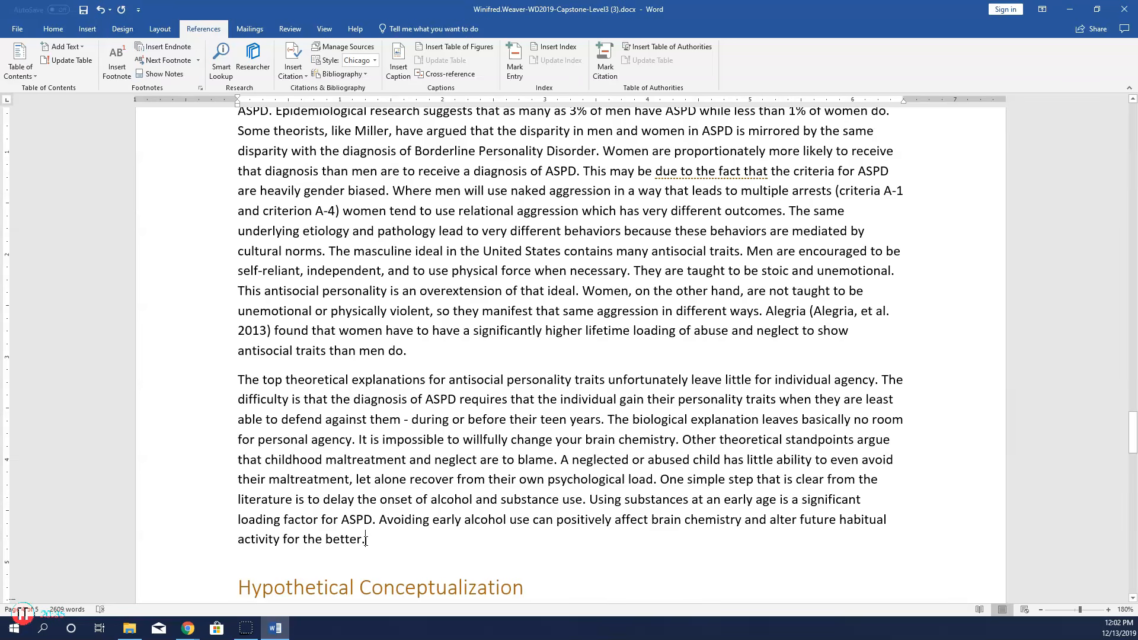
pyautogui.click(364, 542)
pyautogui.click(205, 31)
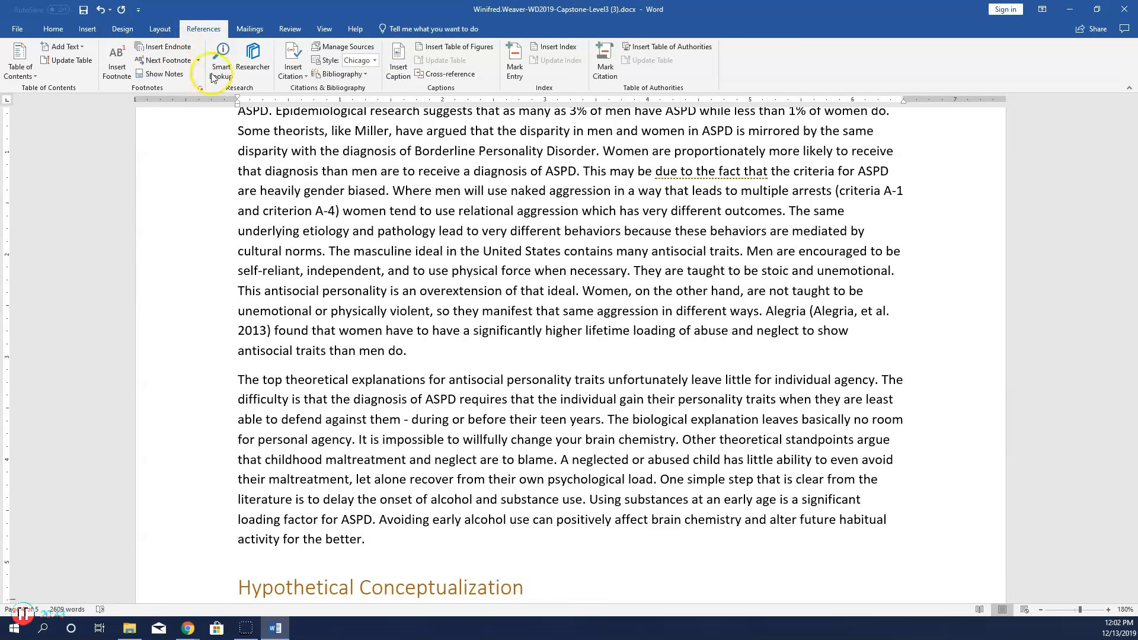
pyautogui.click(287, 75)
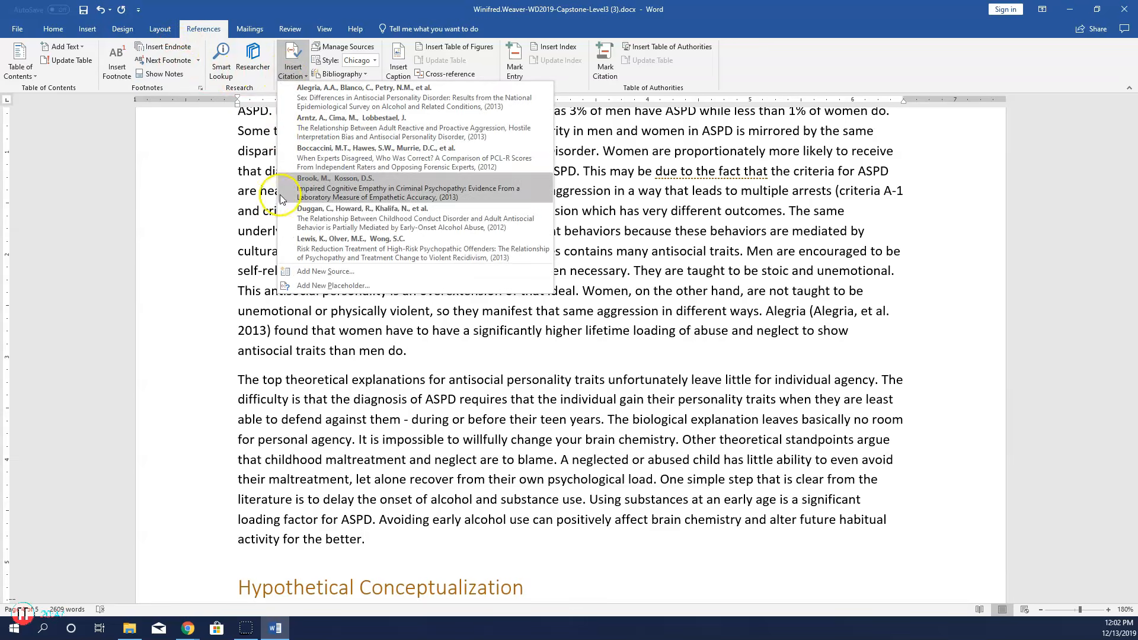
pyautogui.click(299, 214)
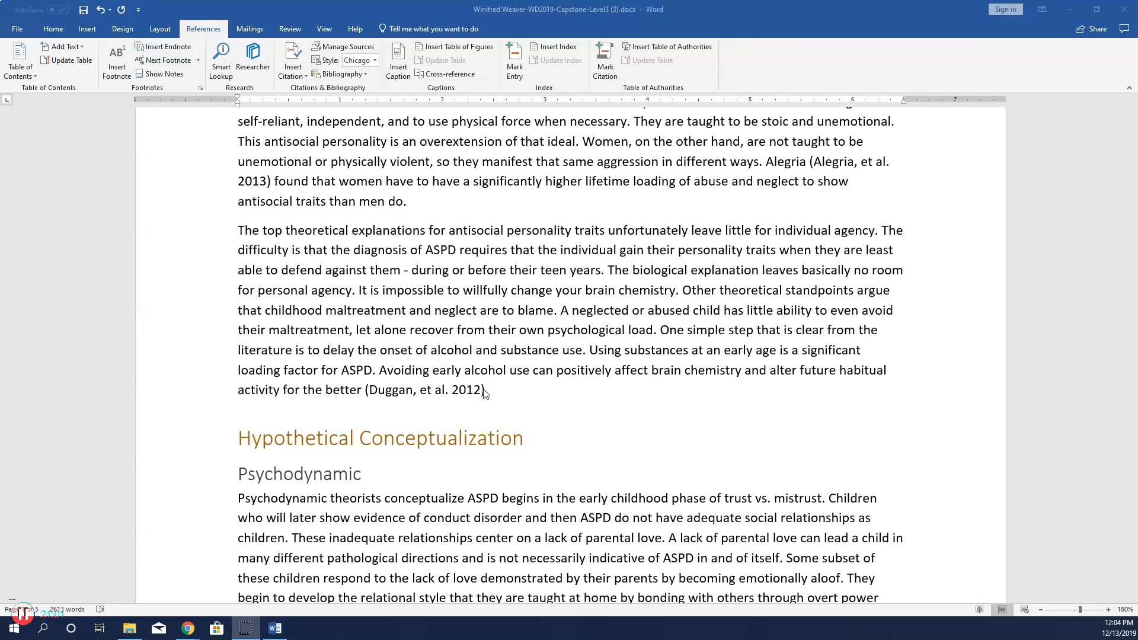
# Add a space between "ineffective" and its period in the first sentence of the second Psychodynamic paragraph
pyautogui.scroll(-2, 451, 427)
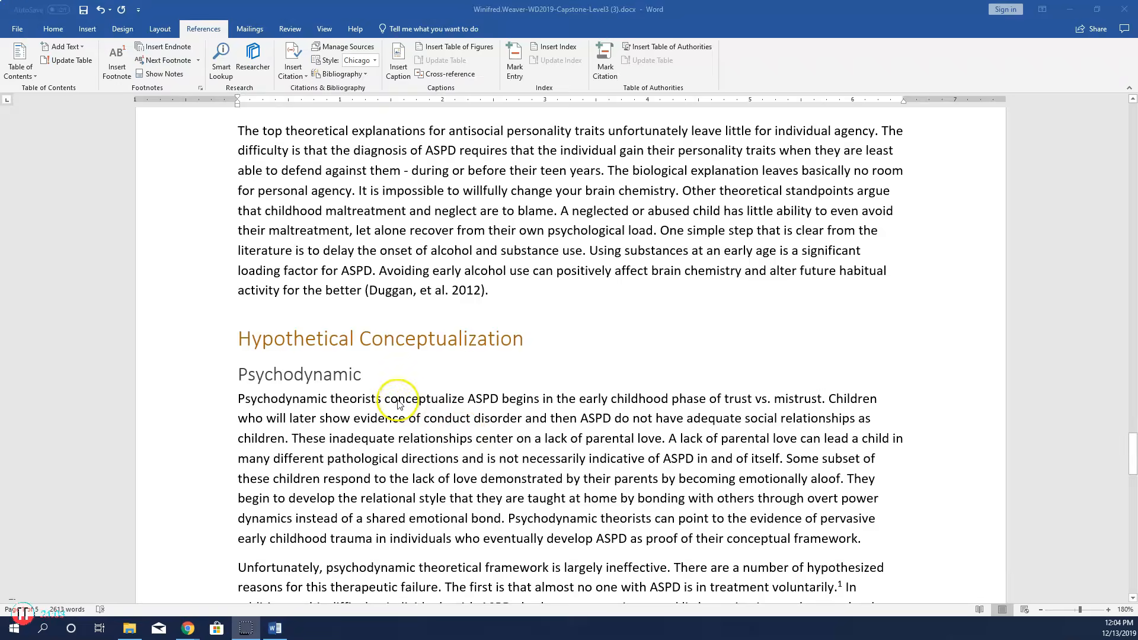
pyautogui.scroll(-2, 380, 367)
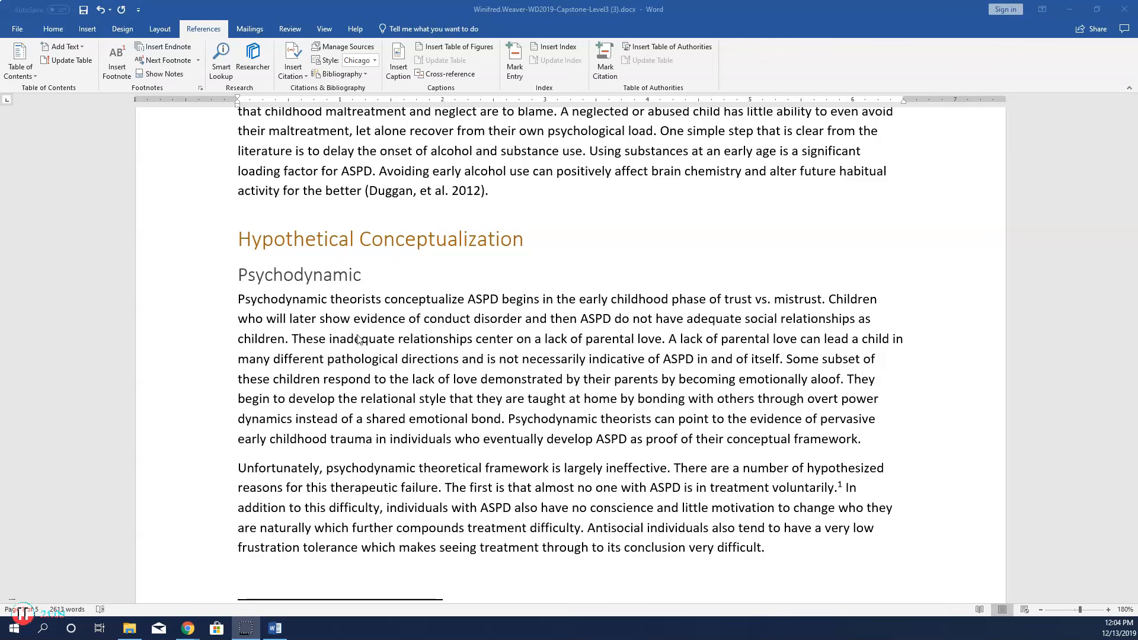
pyautogui.click(667, 470)
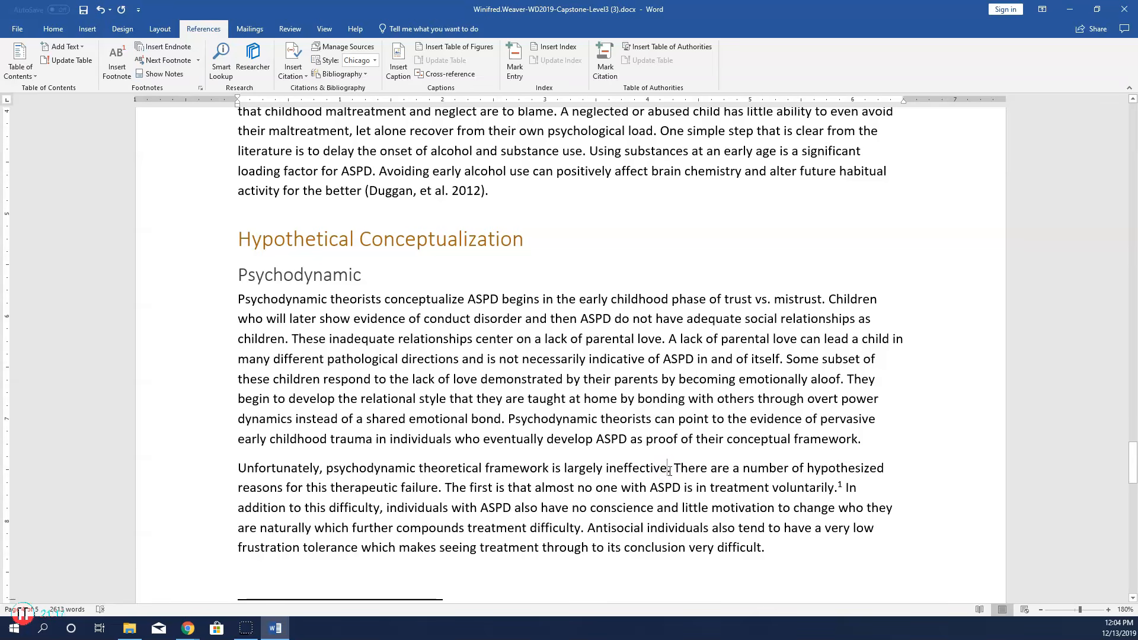
pyautogui.click(668, 469)
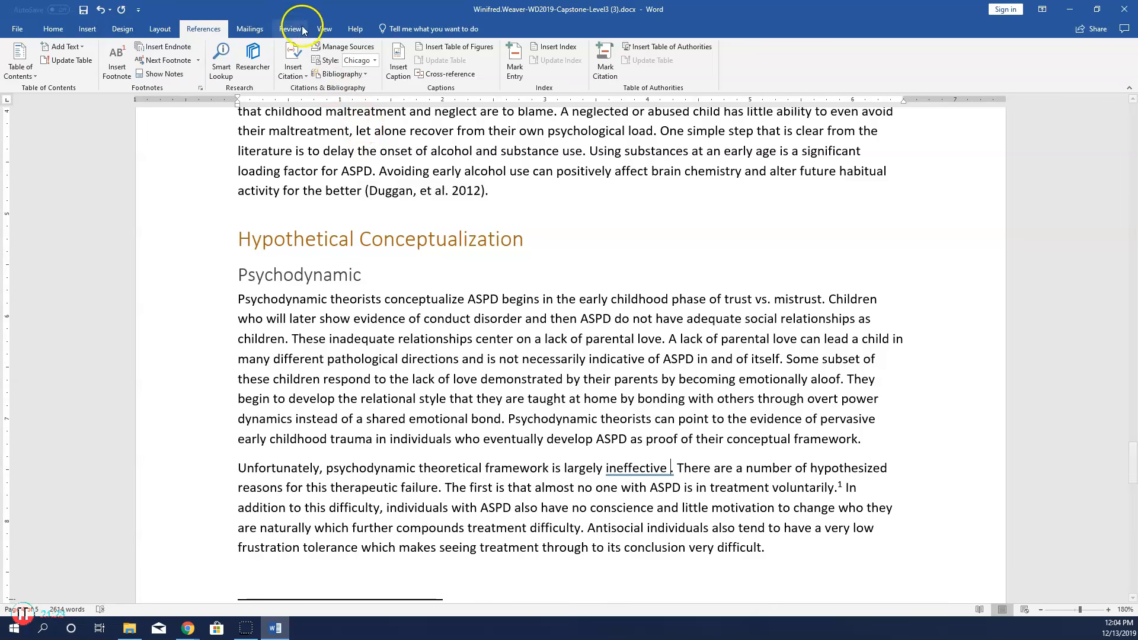
# Create a new journal article source in the source manager and fill in the author's name
pyautogui.click(342, 49)
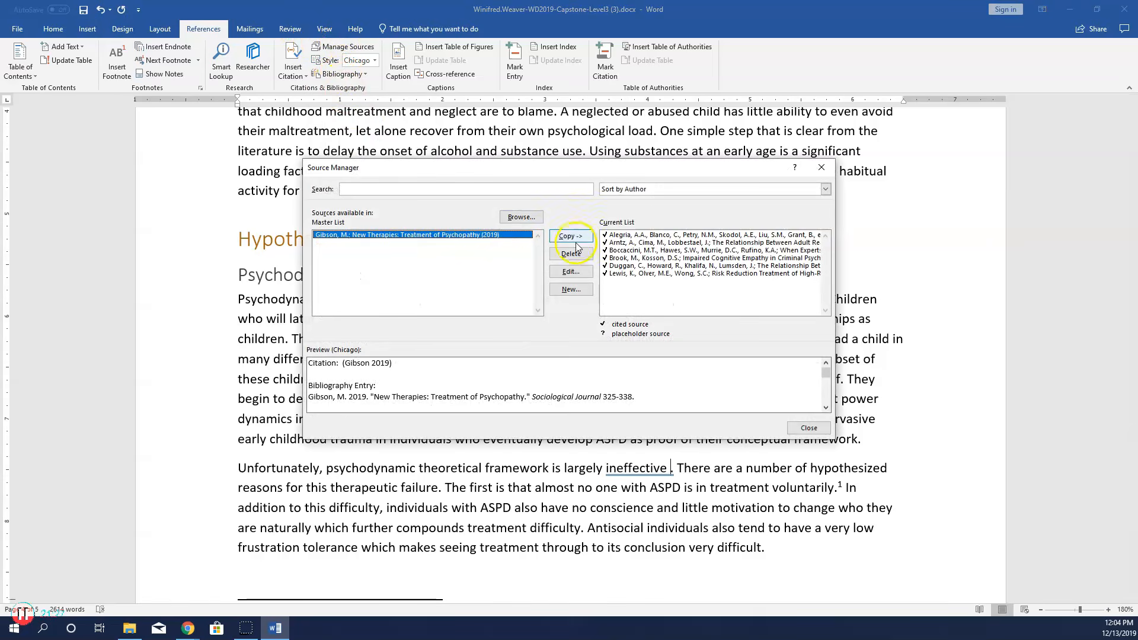
pyautogui.click(573, 289)
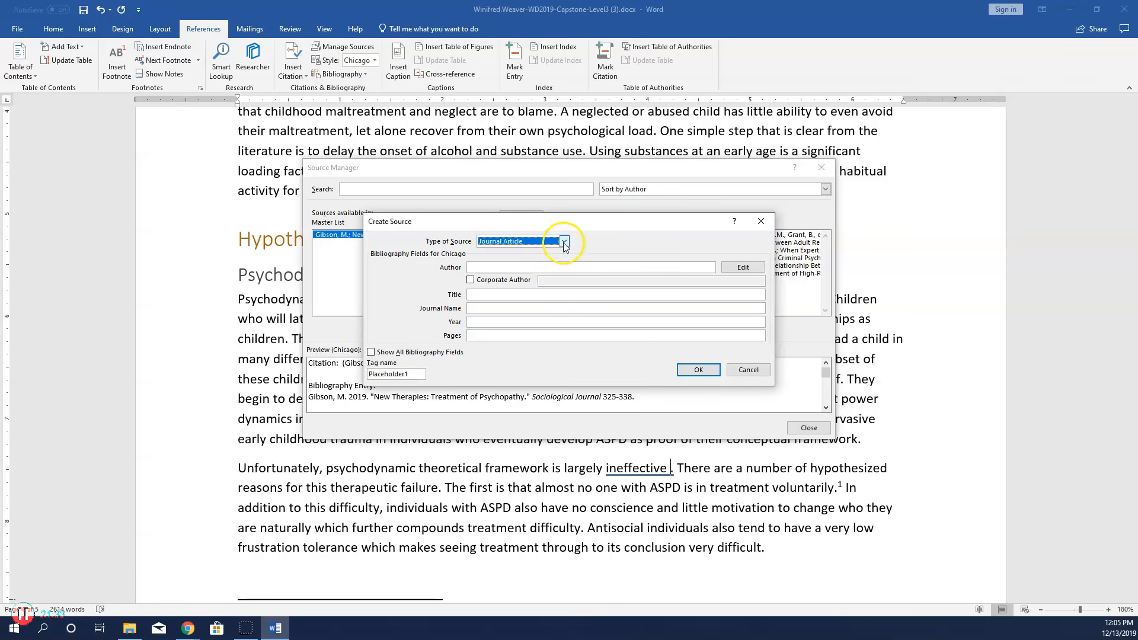
pyautogui.click(475, 267)
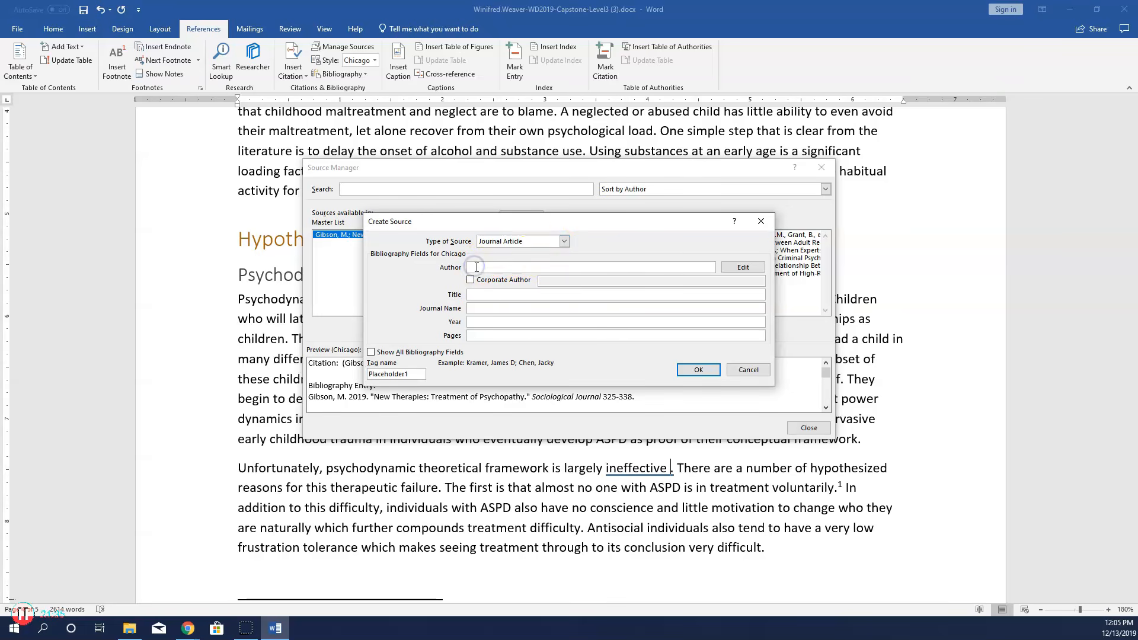
pyautogui.write('M<')
pyautogui.write(' Gibson')
pyautogui.press('Tab')
pyautogui.press('Tab')
pyautogui.press('Tab')
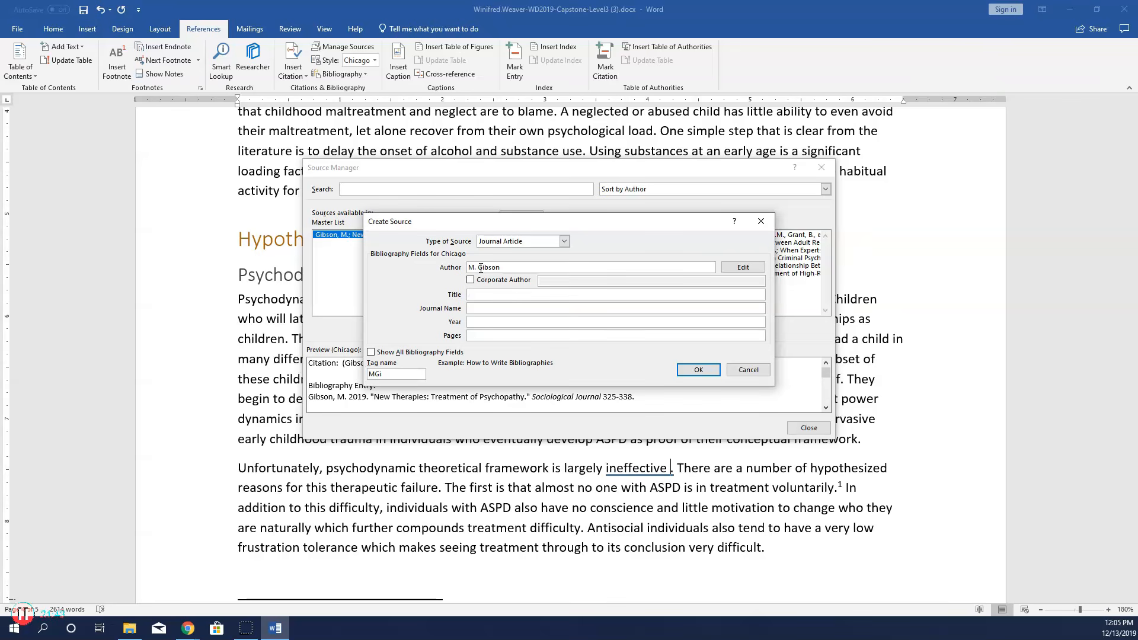
# Add title "New Therapies: Treatment of psychopathy", journal "Sociological Journal", year 2019 and pages 325-338 to the source, and finish managing sources
pyautogui.write('New Therapies:')
pyautogui.write('Treatment of psychopathy')
pyautogui.press('Tab')
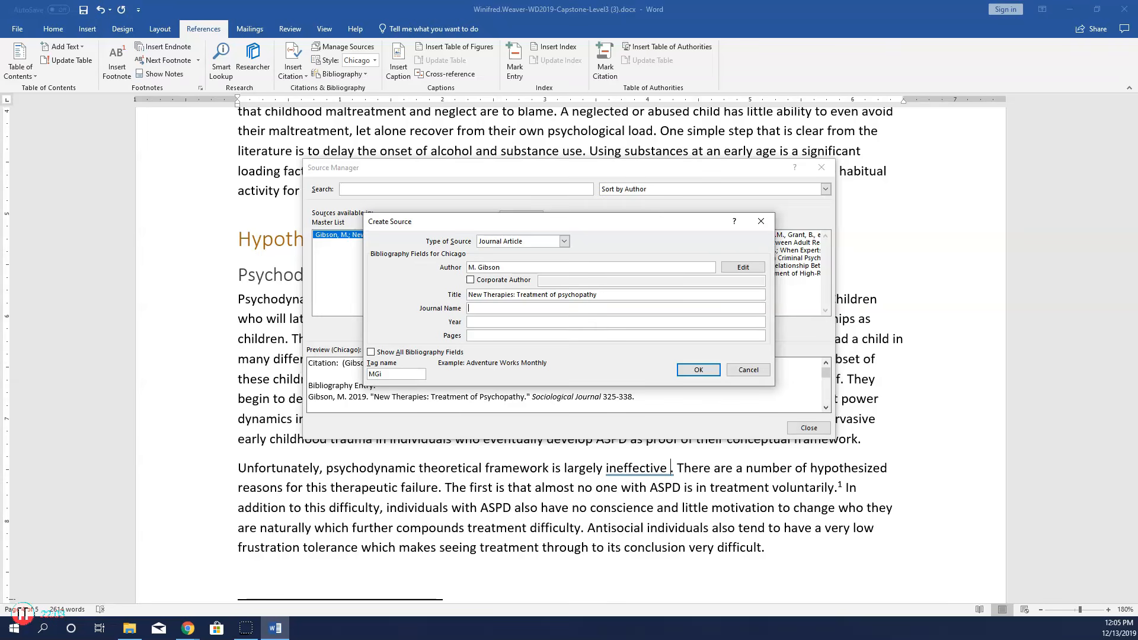
pyautogui.write('Sociological Journal')
pyautogui.press('Tab')
pyautogui.write('20169')
pyautogui.press('Tab')
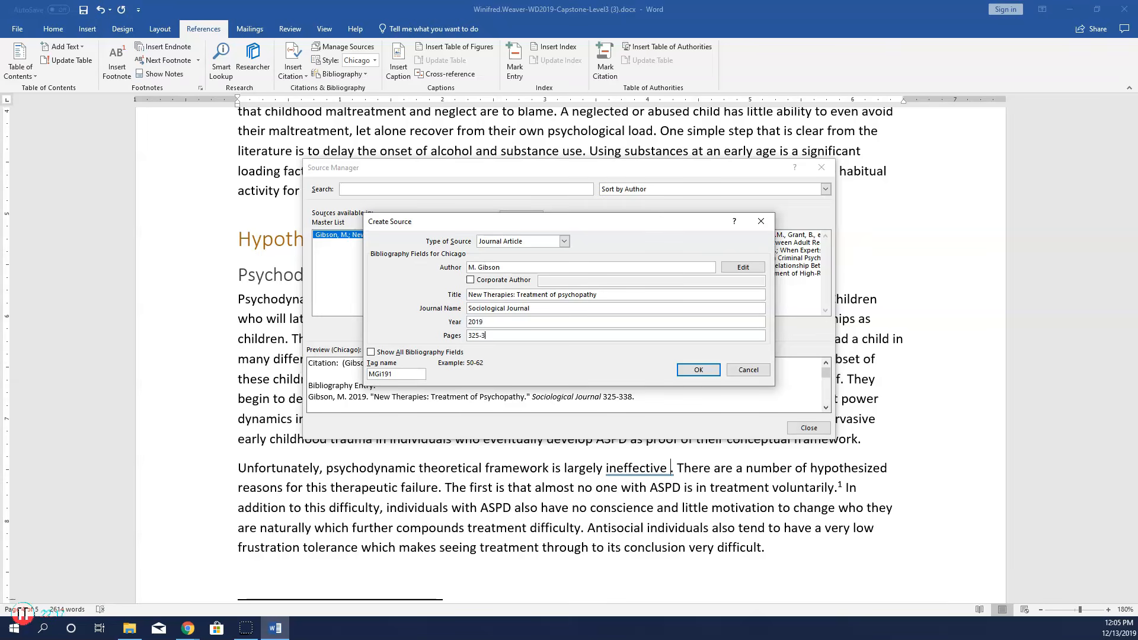
pyautogui.click(698, 369)
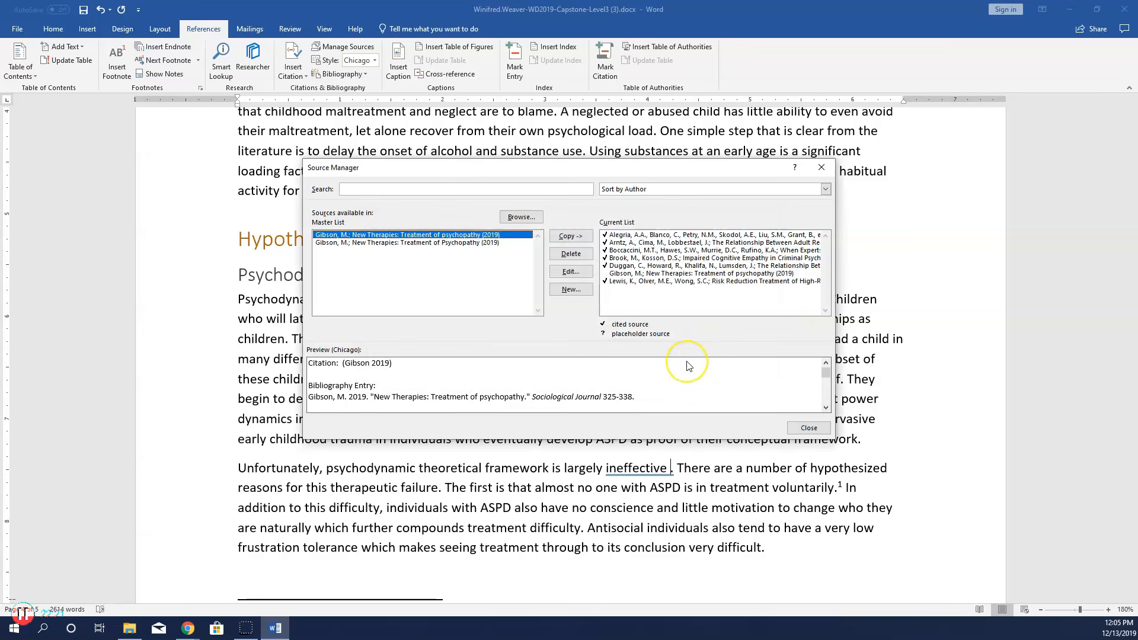
pyautogui.click(809, 428)
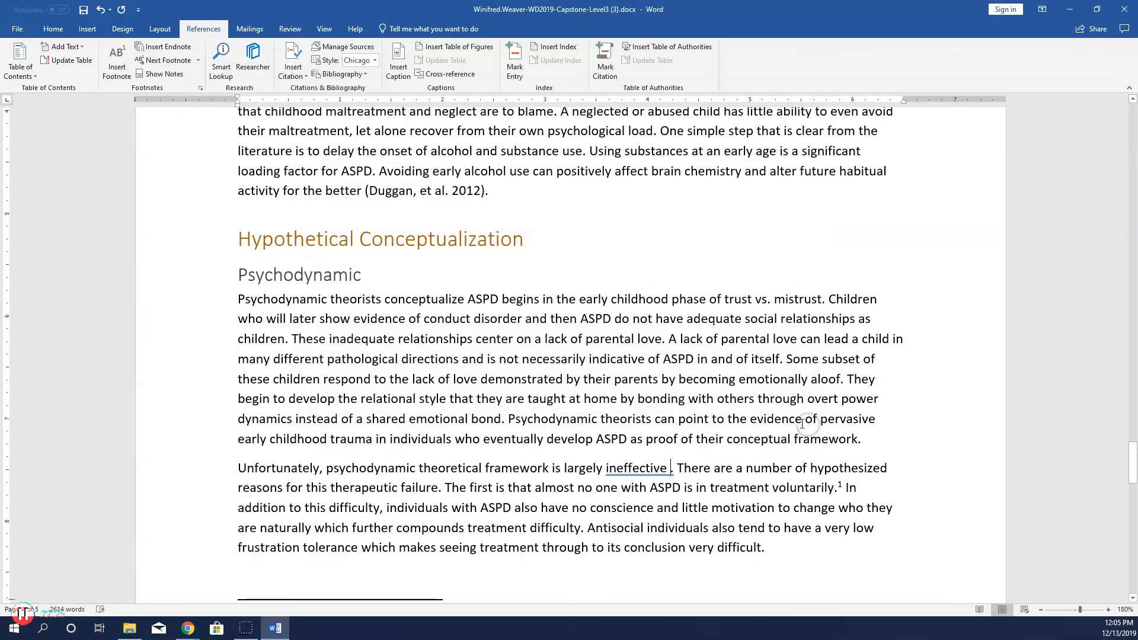
# Cite the 2019 "New Therapies: Treatment of psychopathy" source after "ineffective" and set the citation style to APA
pyautogui.click(281, 79)
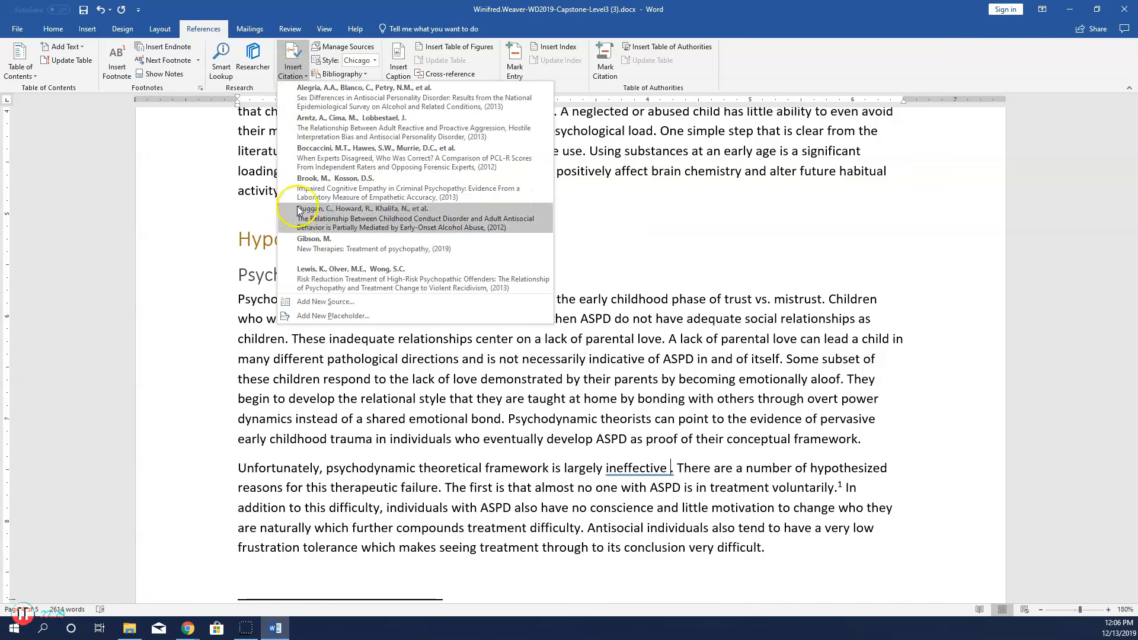
pyautogui.click(304, 242)
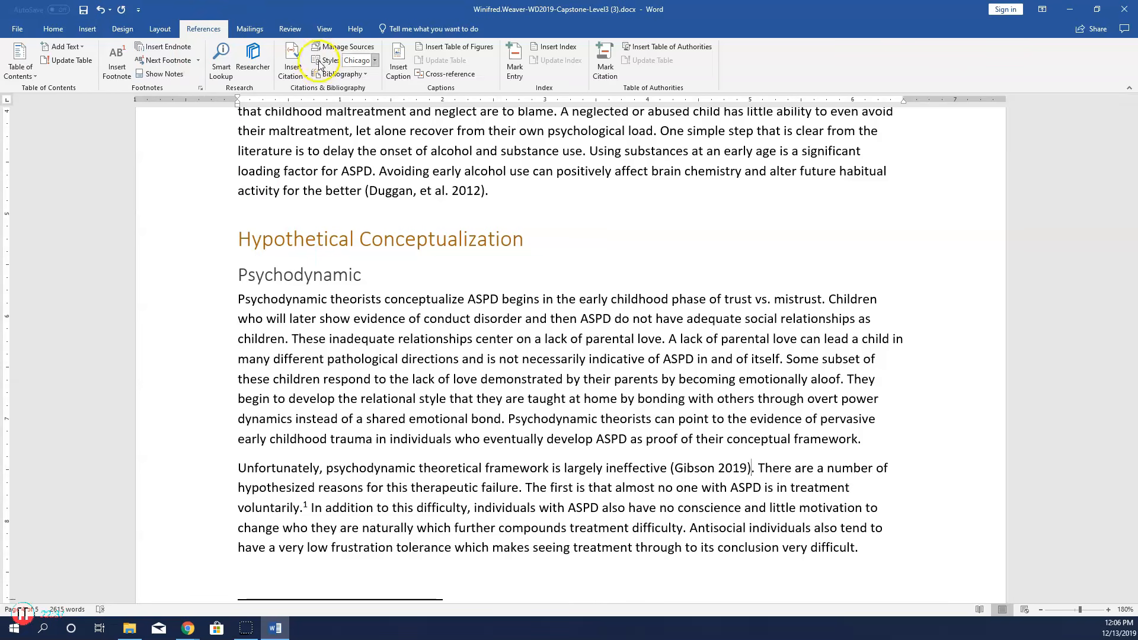
pyautogui.click(375, 62)
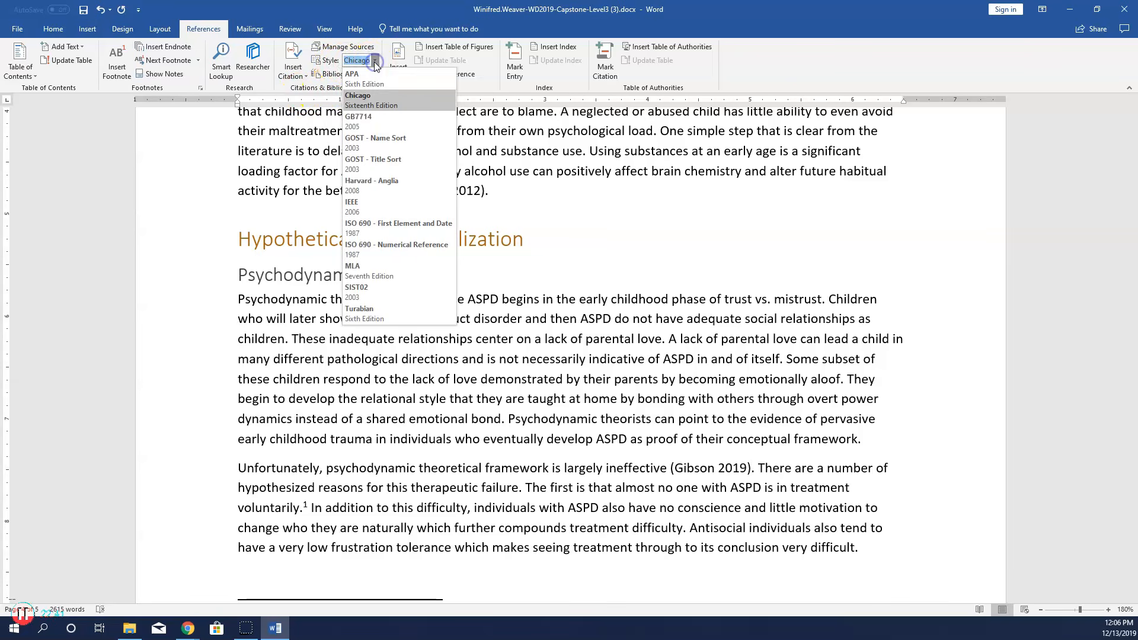
pyautogui.click(368, 77)
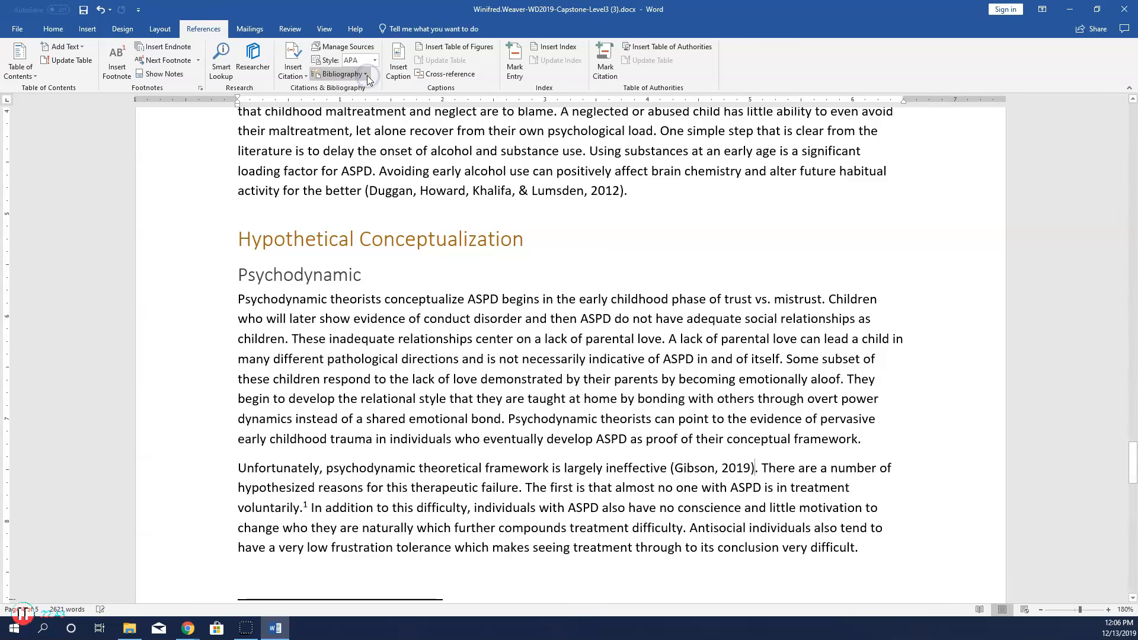
# Add a page break after the last sentence of the Conclusion section
pyautogui.click(368, 135)
pyautogui.click(1134, 469)
pyautogui.moveTo(1134, 468); pyautogui.dragTo(1131, 585)
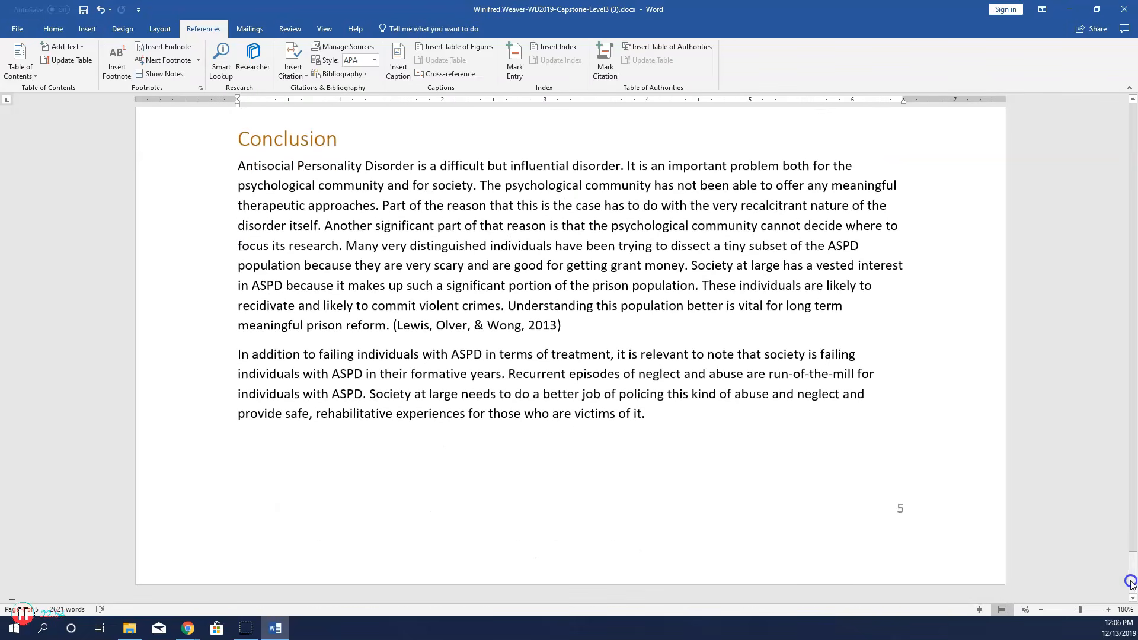
pyautogui.click(670, 422)
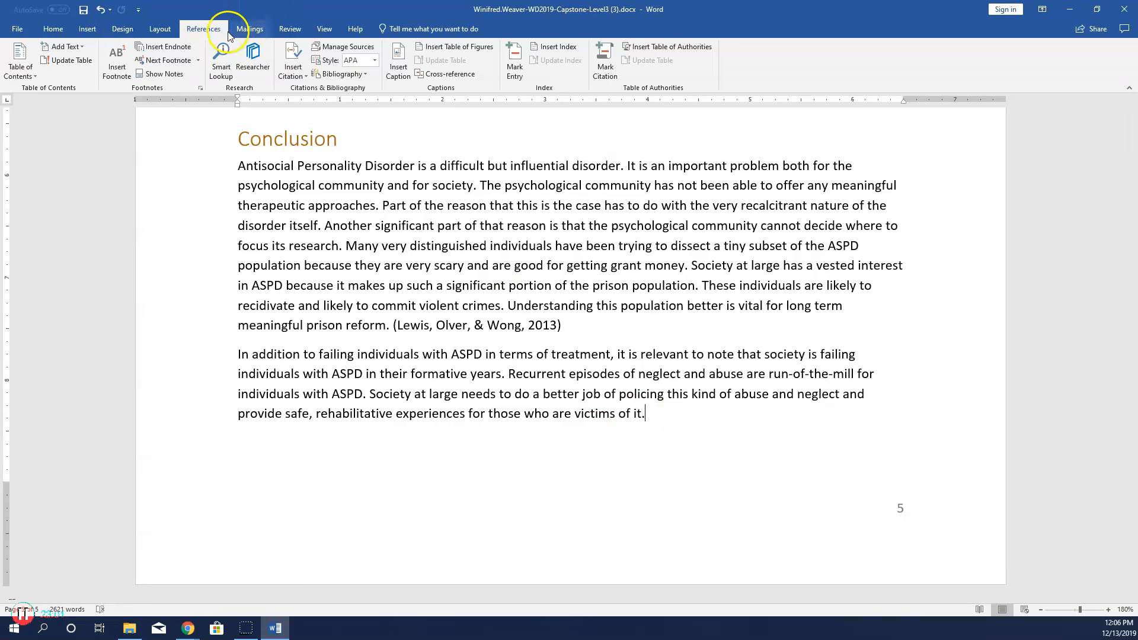
pyautogui.click(87, 29)
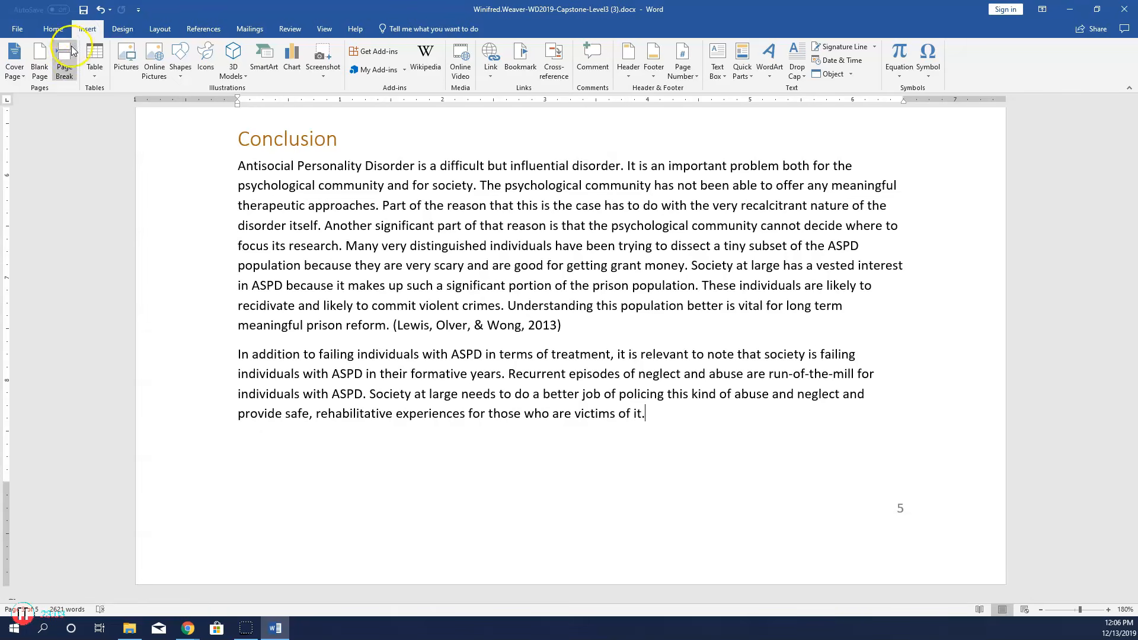
pyautogui.click(63, 71)
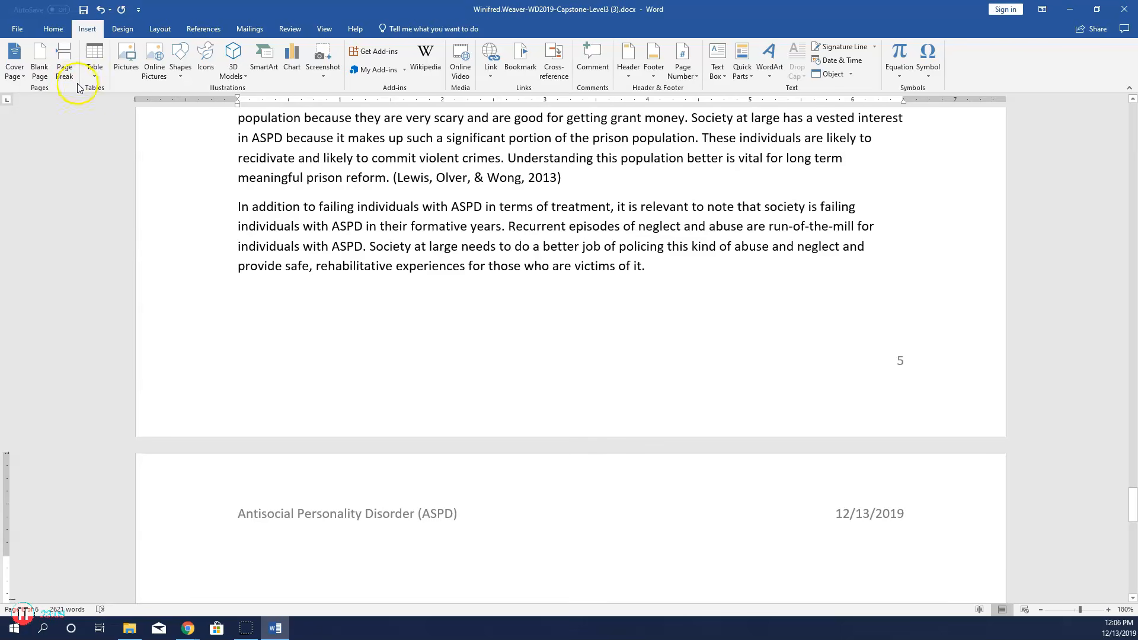
# Insert the built-in References bibliography on the new last page
pyautogui.click(130, 53)
pyautogui.click(204, 29)
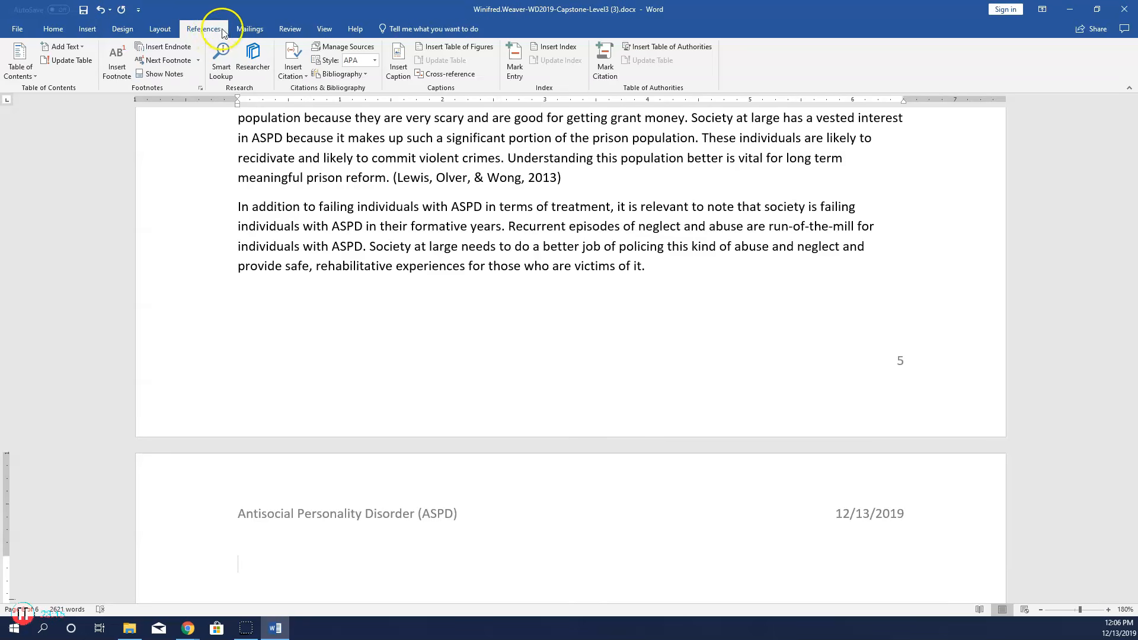
pyautogui.click(366, 75)
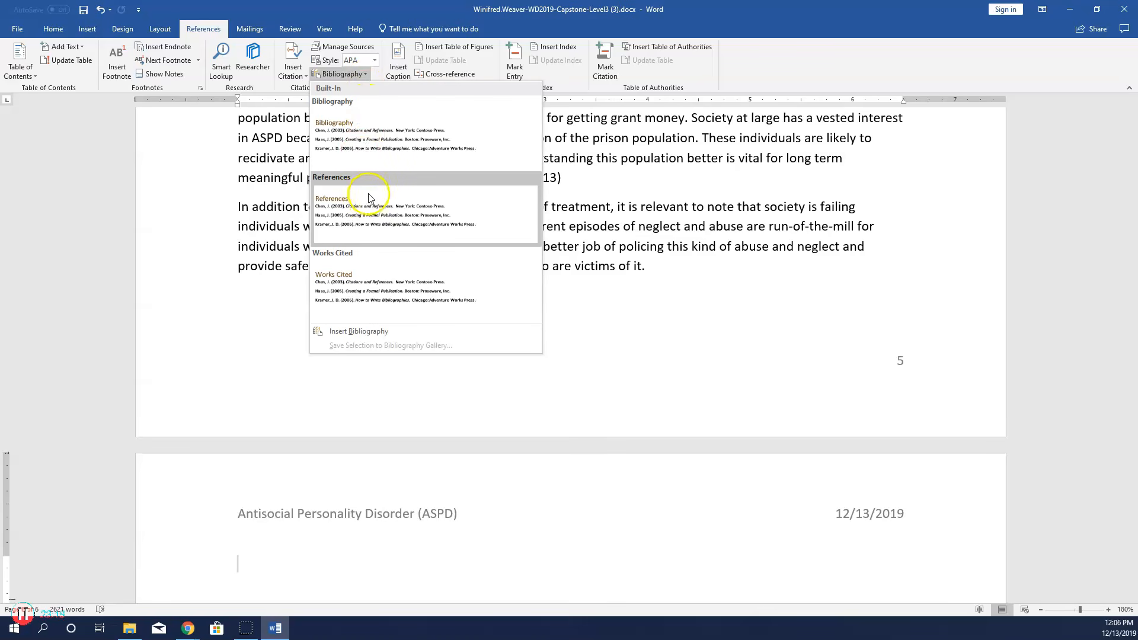
pyautogui.click(386, 204)
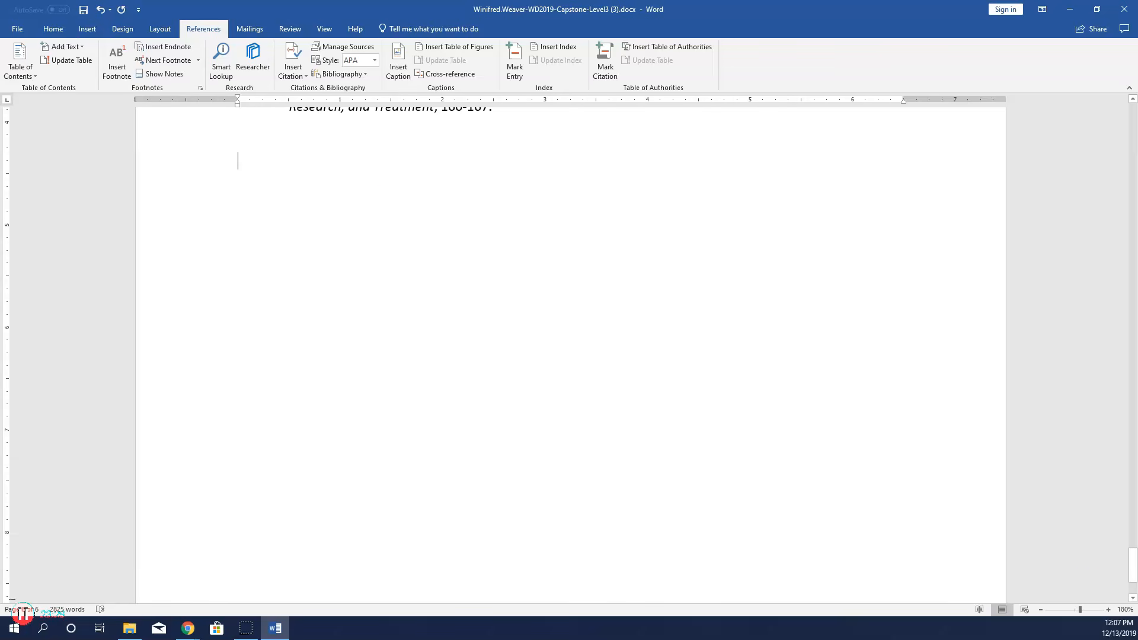
# Run the spelling and grammar check from the document's start, ignoring the "disregard" flag and correcting "behavoral" to "behavioral" and "diorder" to "disorder"
pyautogui.moveTo(1134, 575); pyautogui.dragTo(1133, 118)
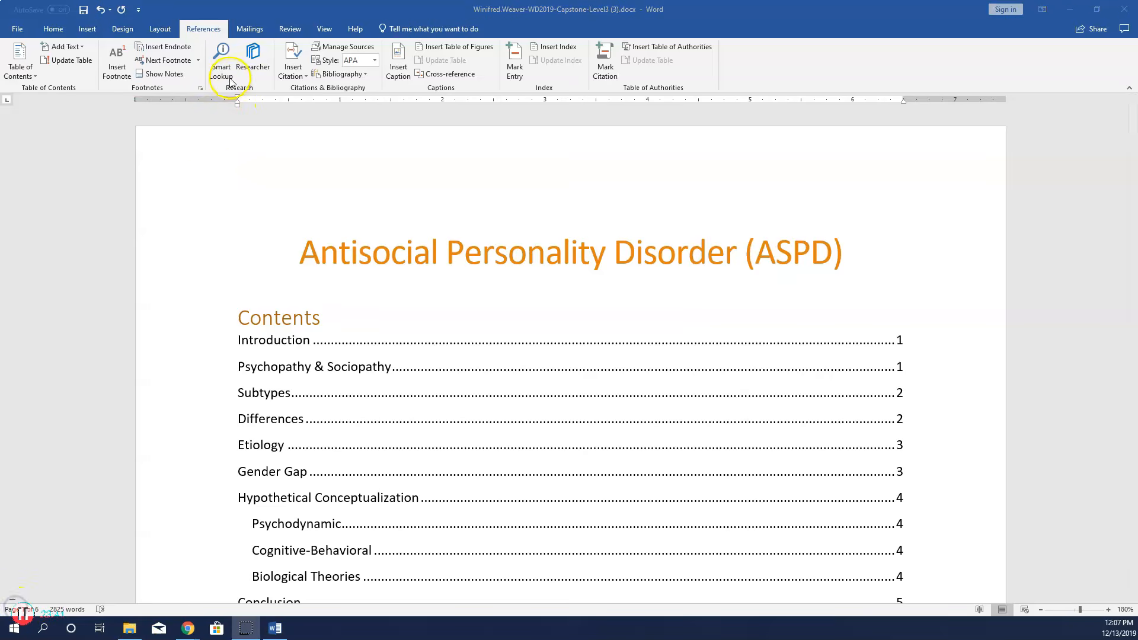
pyautogui.click(292, 30)
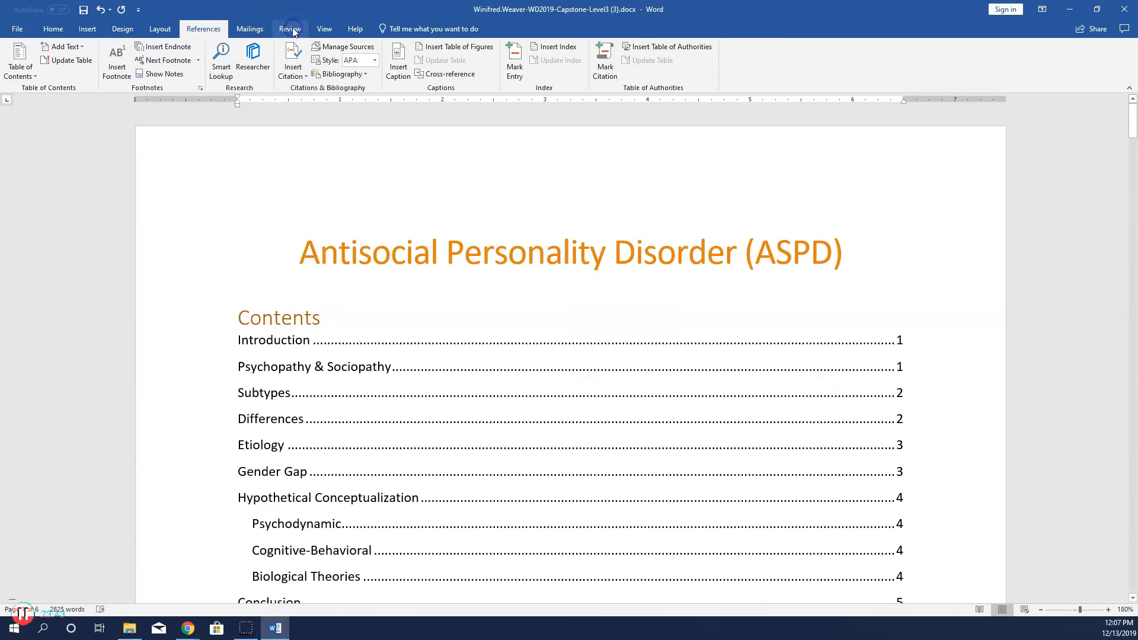
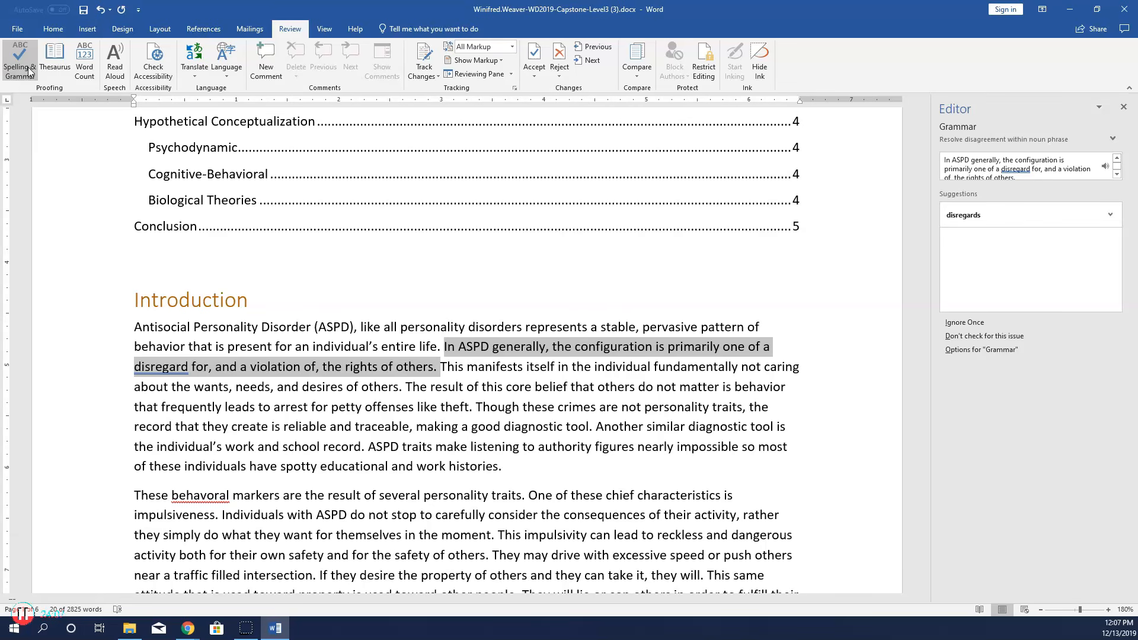
pyautogui.click(972, 323)
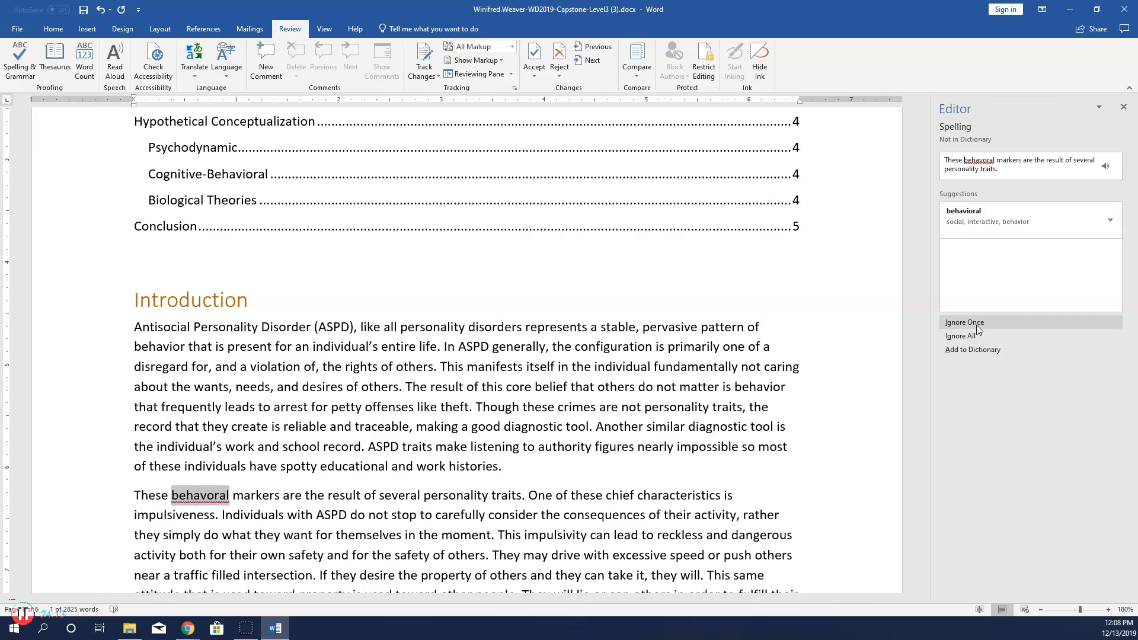
pyautogui.click(1082, 223)
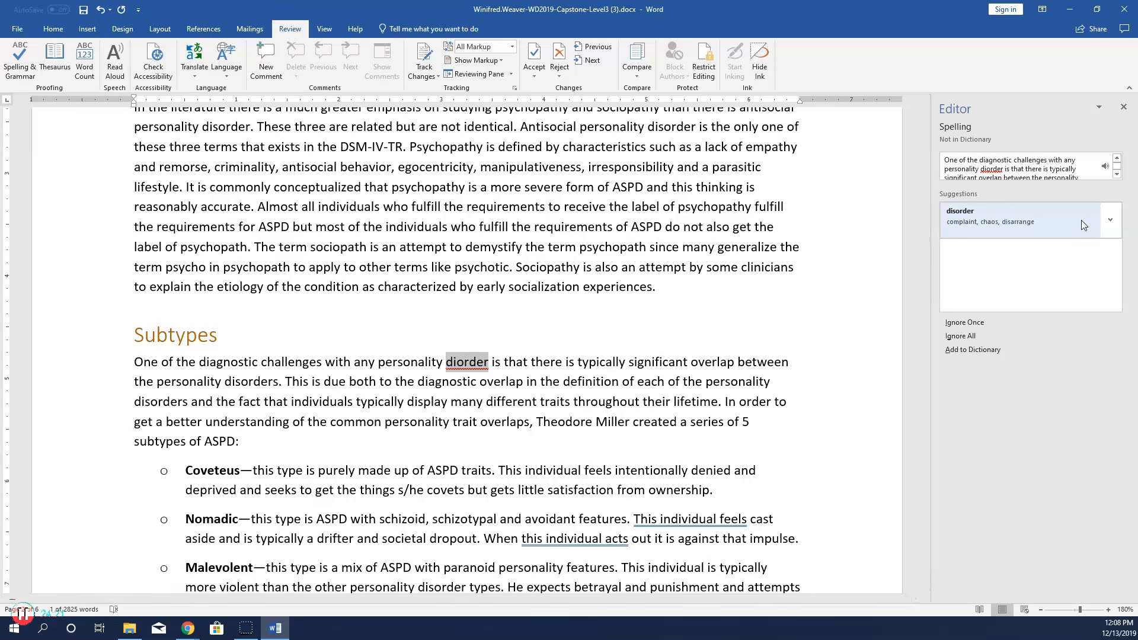
pyautogui.click(1013, 244)
pyautogui.click(1012, 218)
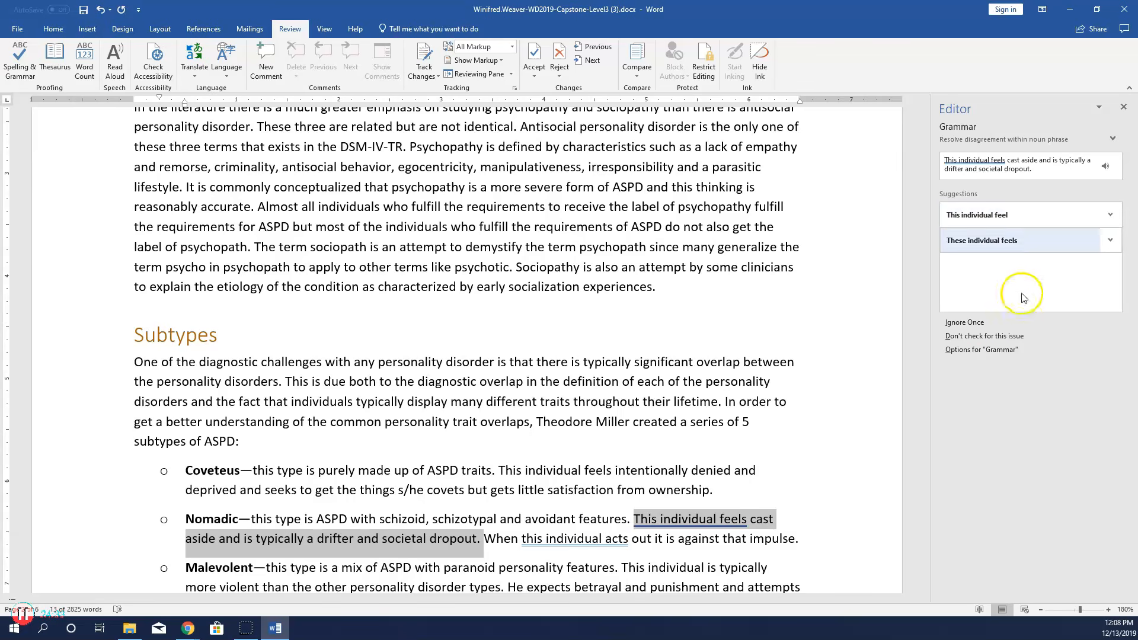
# Ignore both "This individual" grammar flags in the Nomadic item and hyphenate "risk taking" as "risk-taking"
pyautogui.click(974, 323)
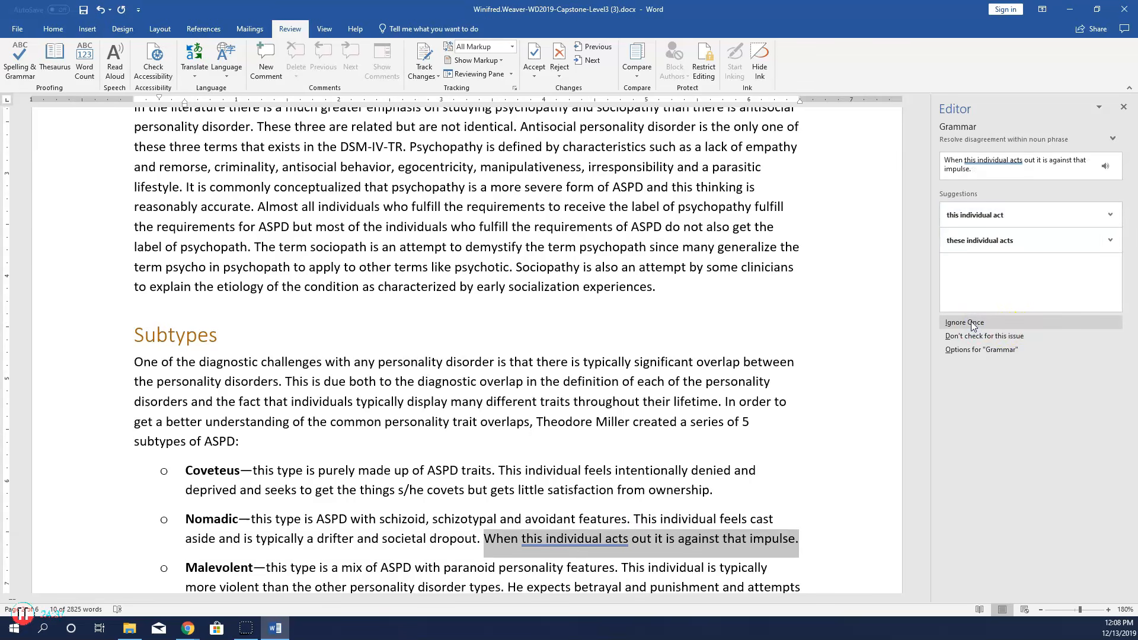
pyautogui.click(972, 321)
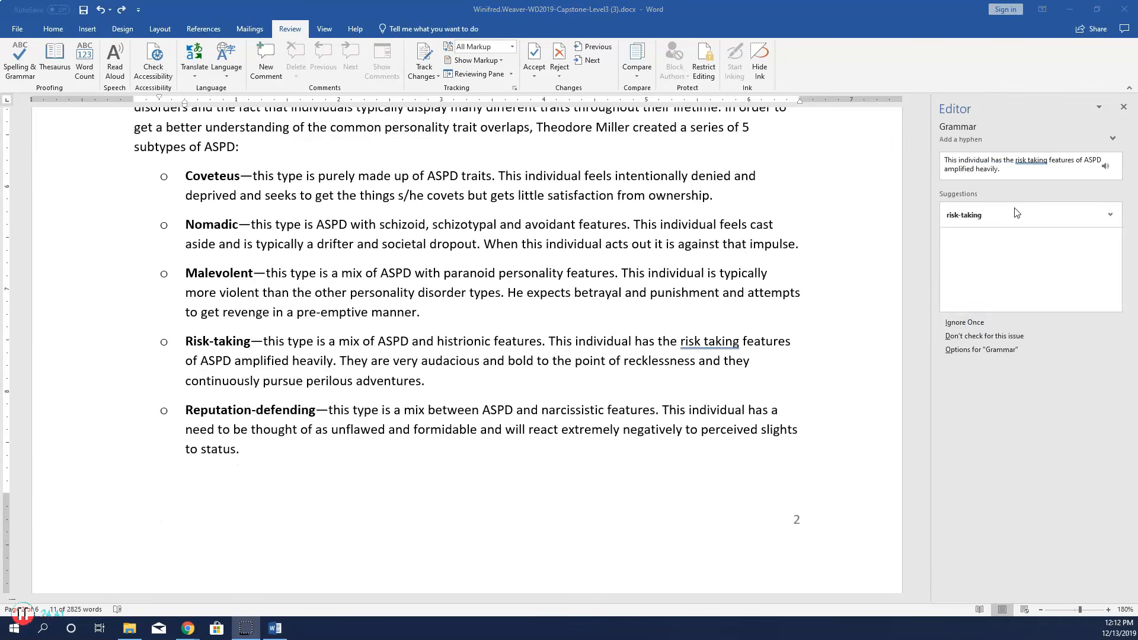
pyautogui.click(1016, 214)
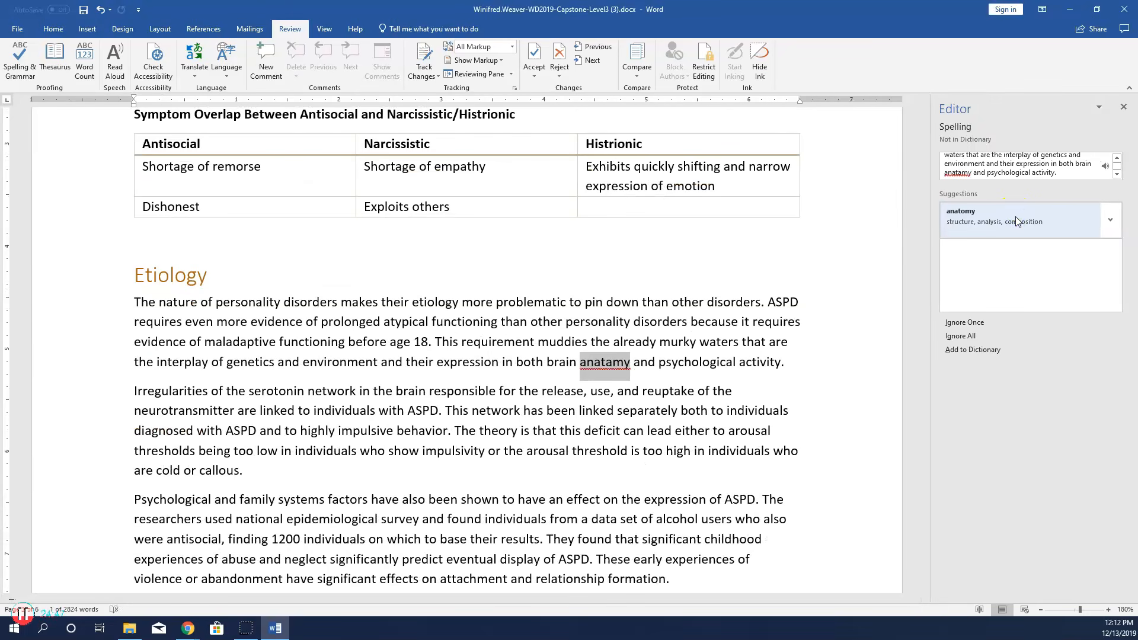
# Correct "anatamy" to "anatomy" and "diparity" to "disparity", replace "due to the fact that" with "because", and complete the check
pyautogui.click(1006, 231)
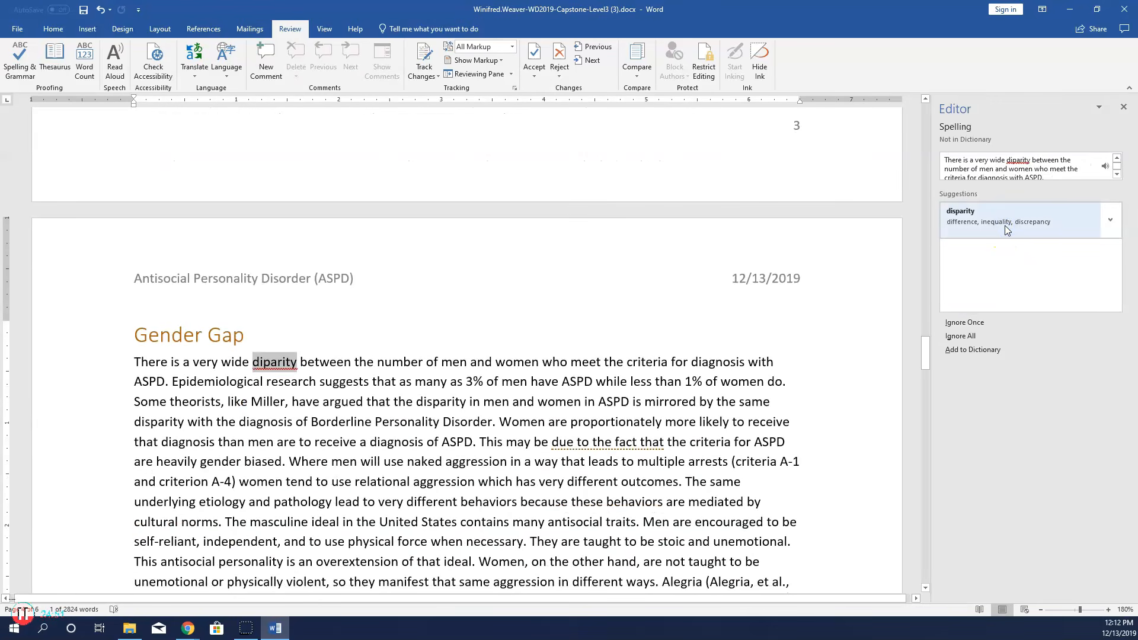
pyautogui.click(1006, 231)
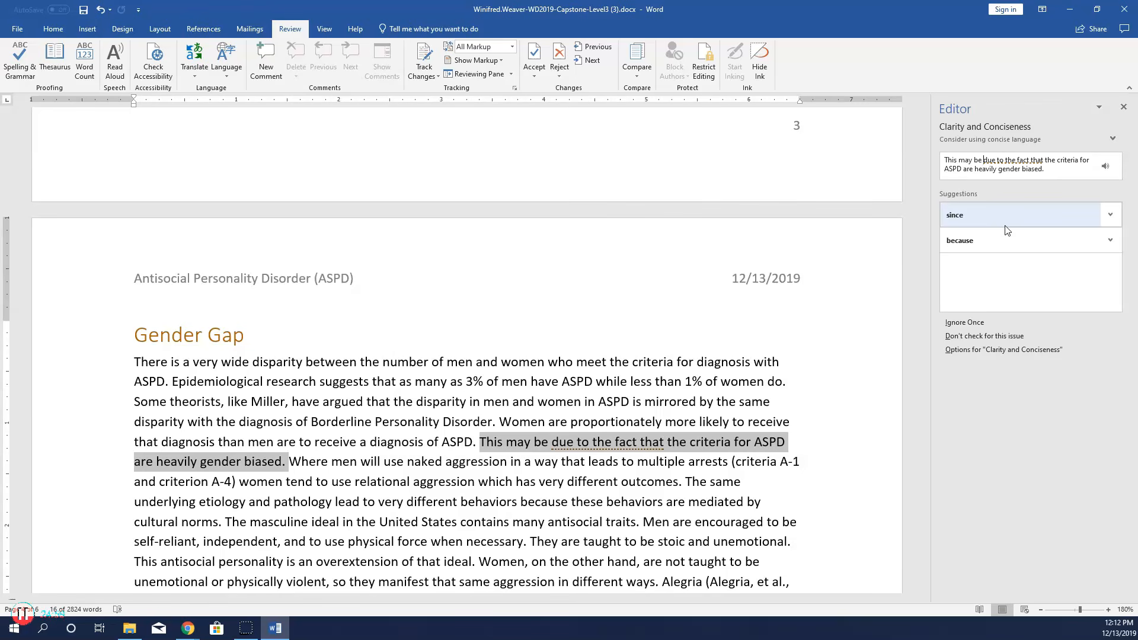
pyautogui.click(1006, 240)
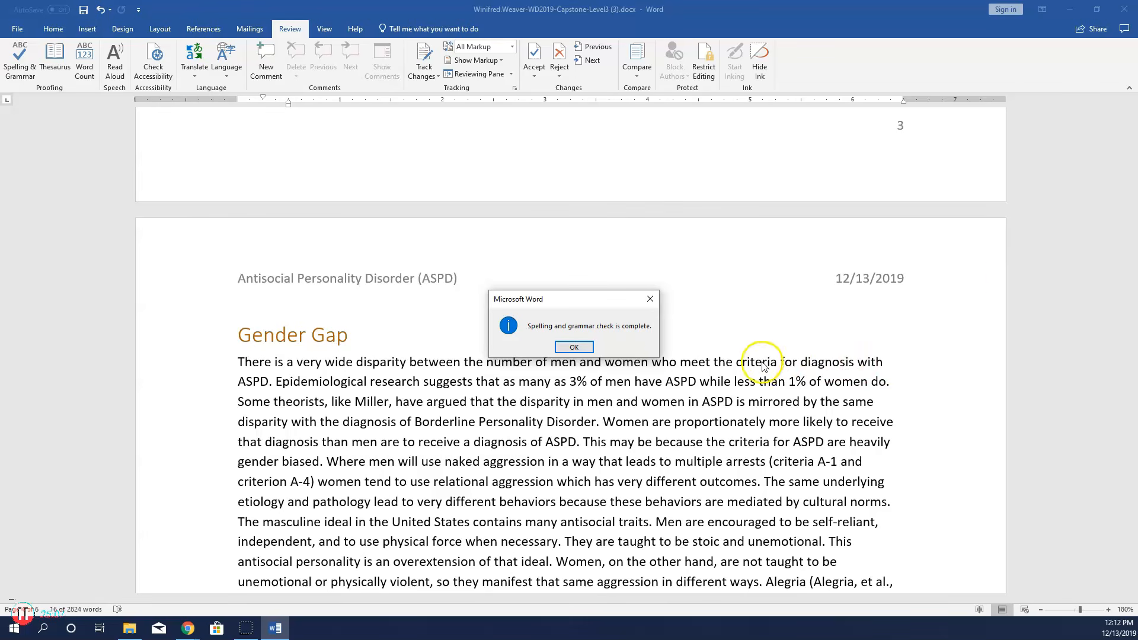
pyautogui.click(571, 347)
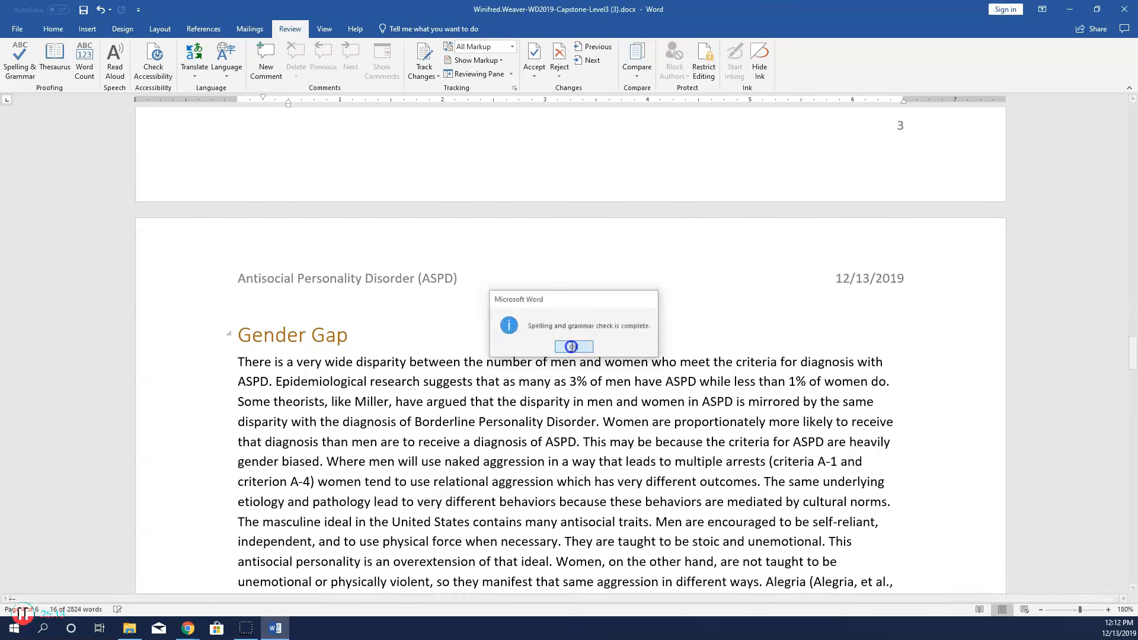
# Check the document's word count and save the document
pyautogui.click(93, 67)
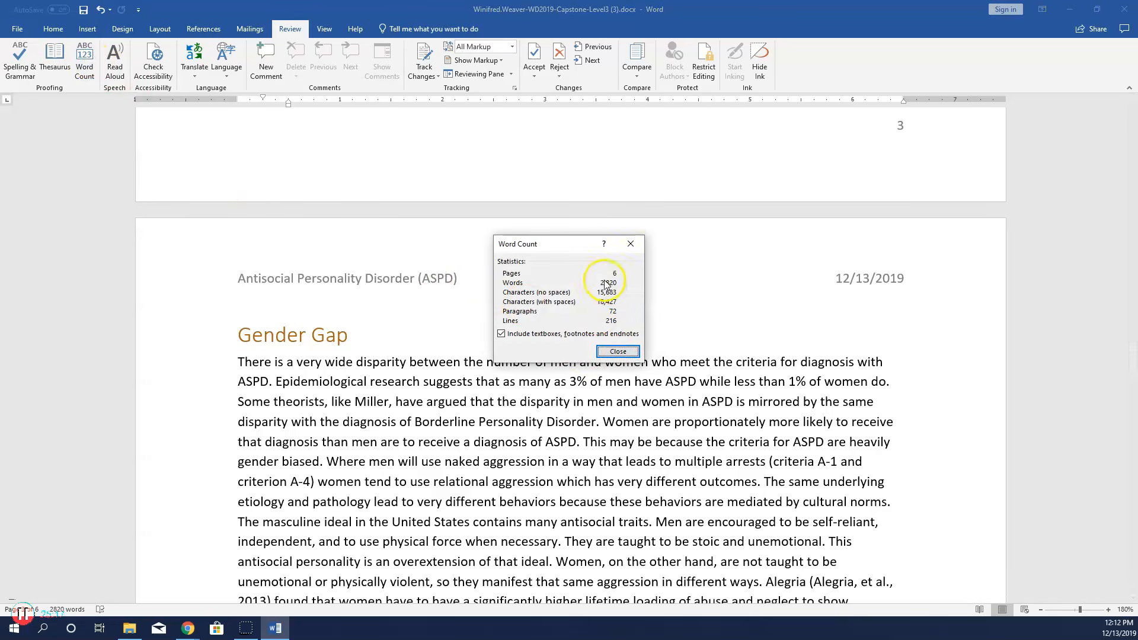
pyautogui.click(621, 354)
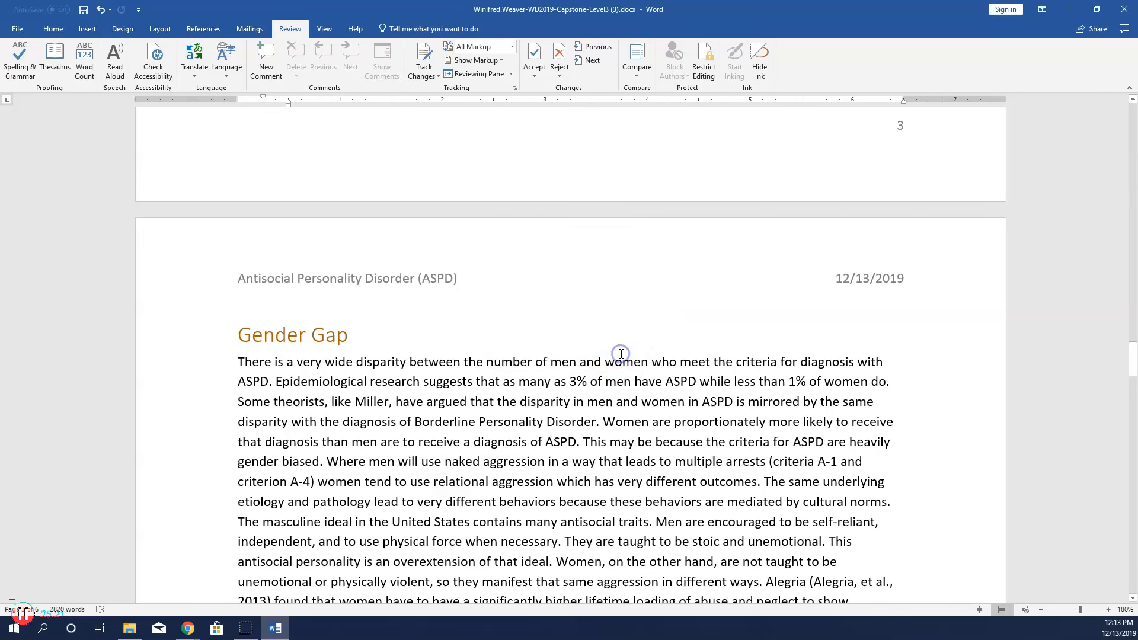
pyautogui.click(84, 12)
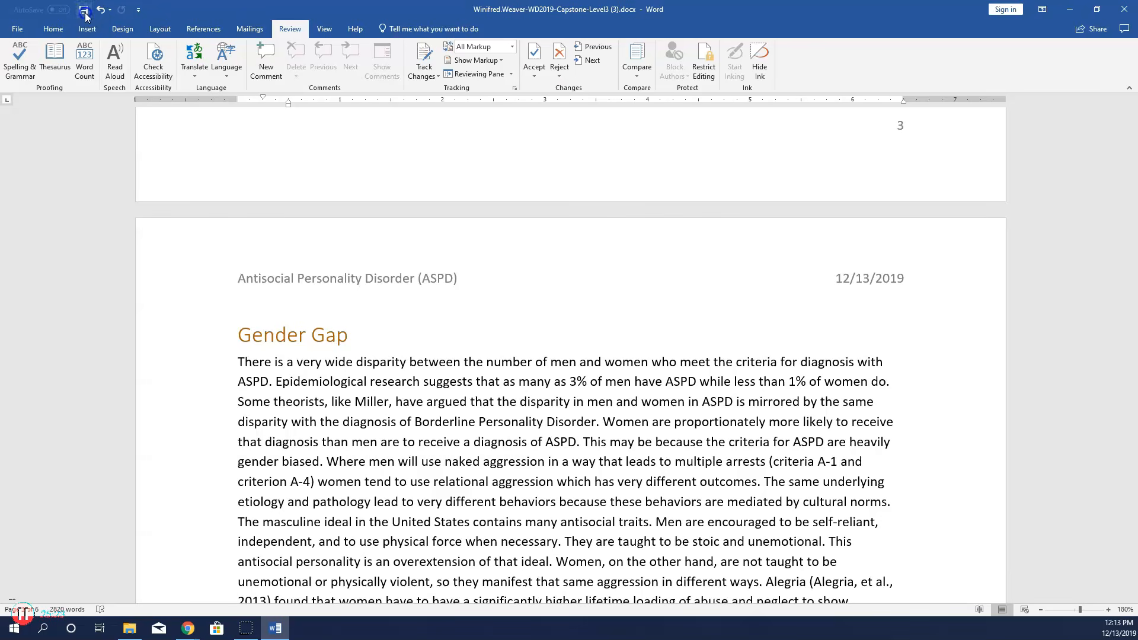
# Switch to SIMnet in Chrome, upload the saved WD2019-Capstone-Level3 (3).docx file from Downloads, and submit it for grading
pyautogui.click(1069, 9)
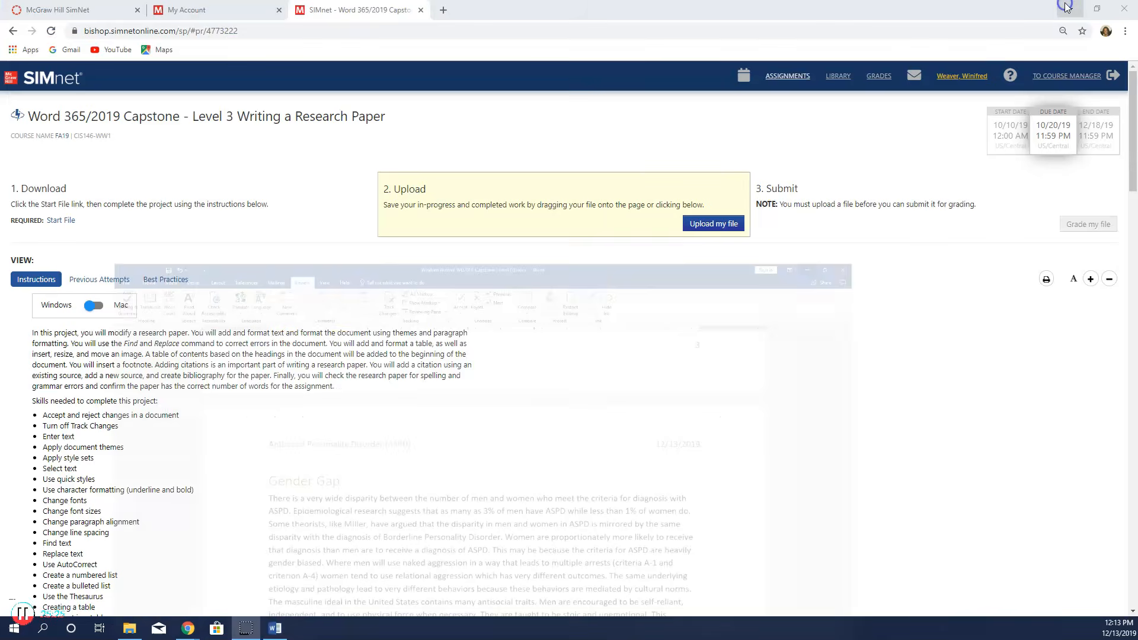
pyautogui.click(719, 224)
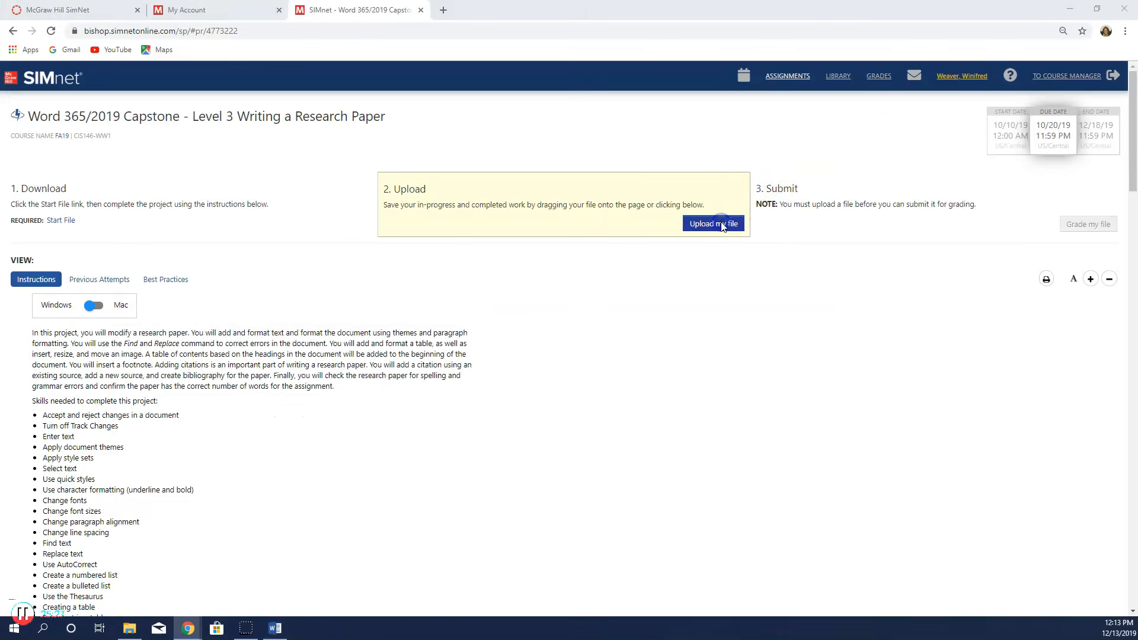
pyautogui.click(267, 100)
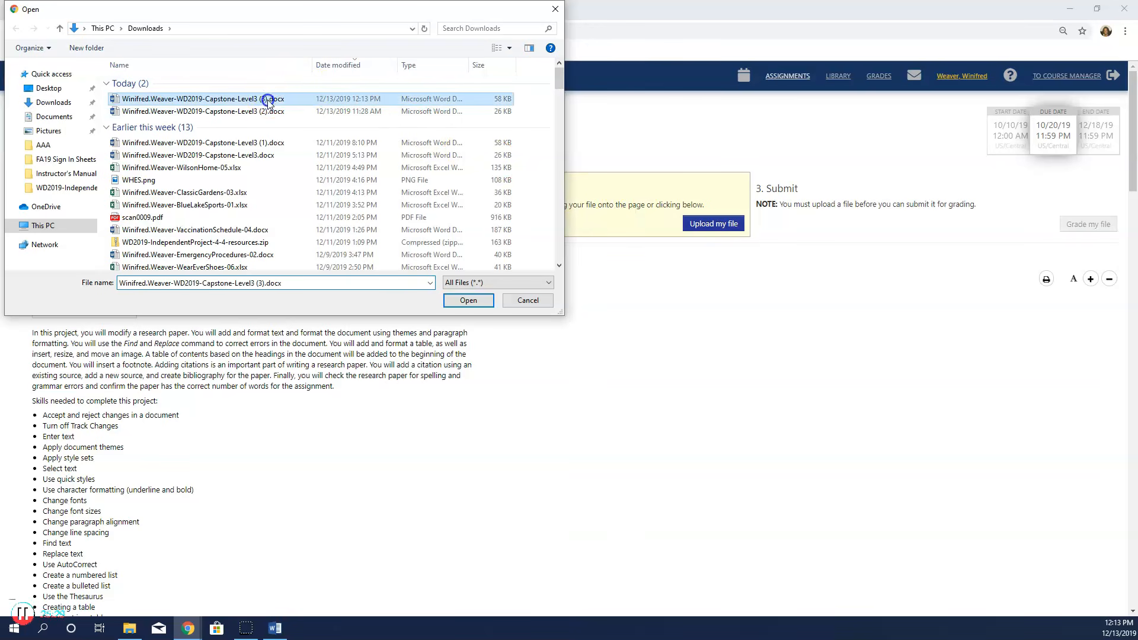
pyautogui.click(468, 300)
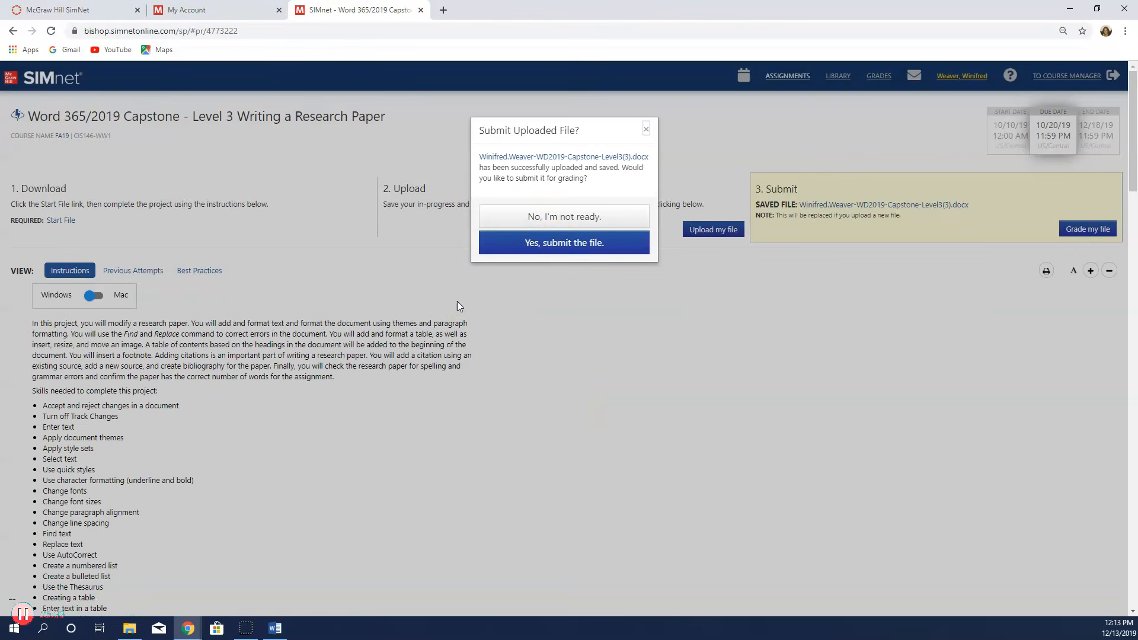
pyautogui.click(558, 246)
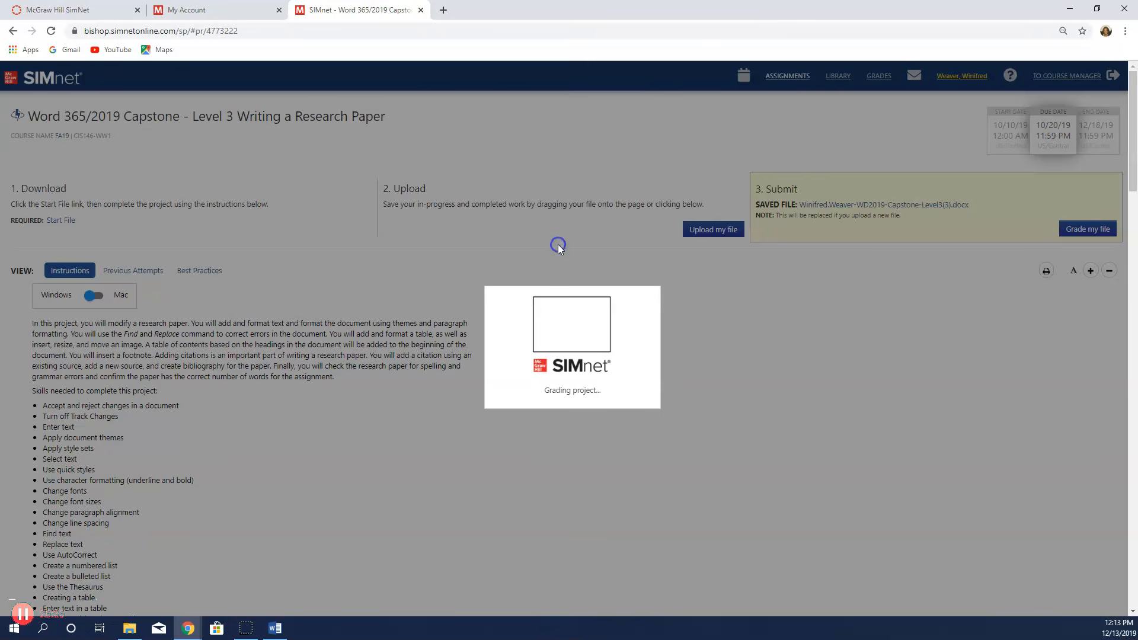